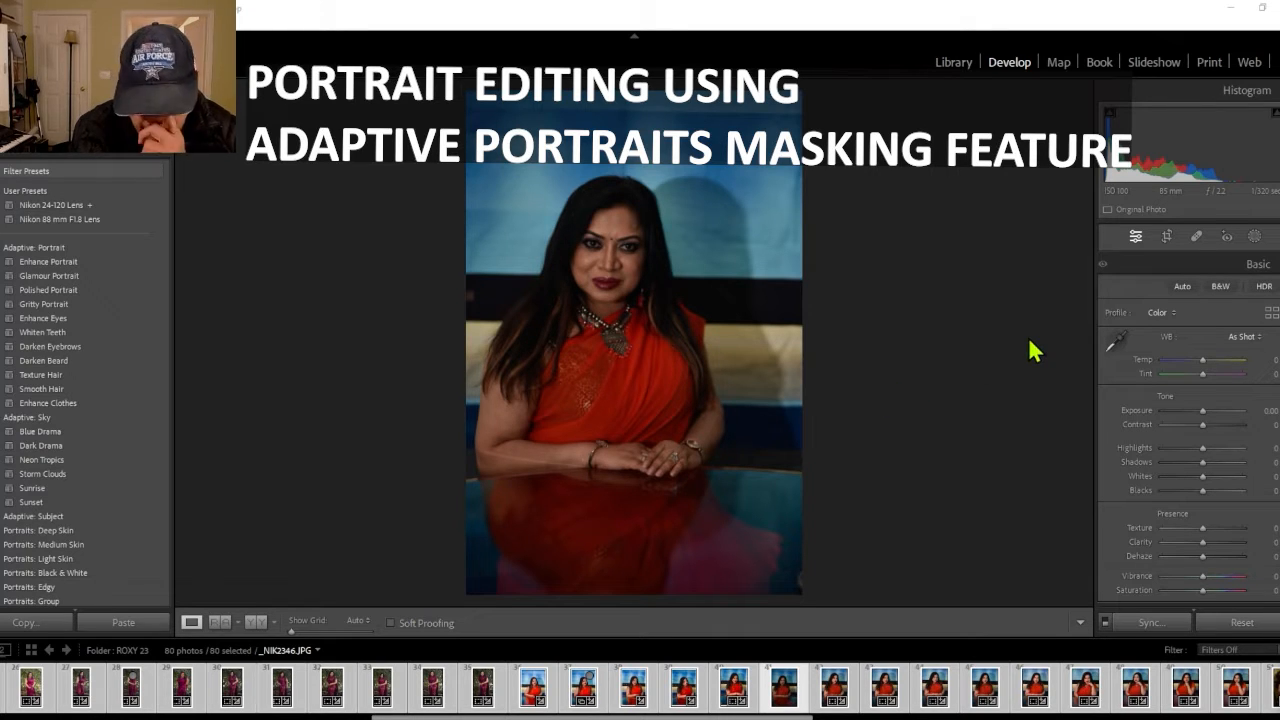
left_click(1182, 287)
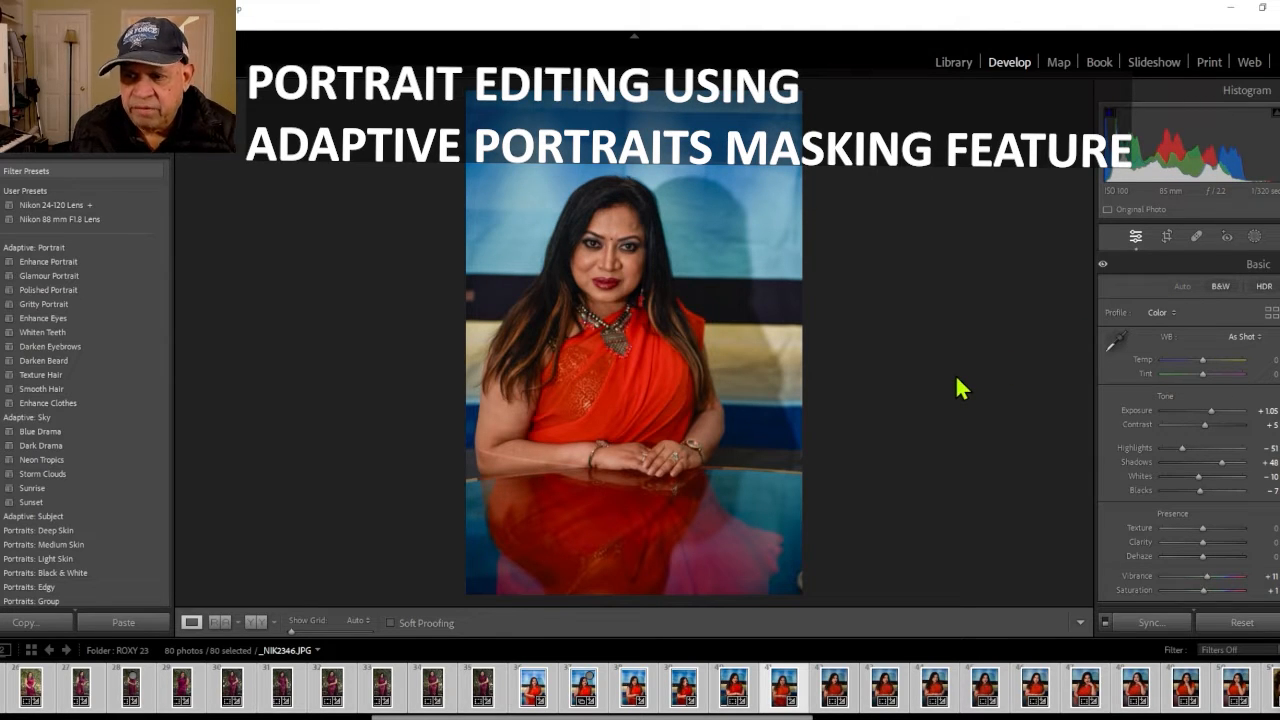
key("ctrl")
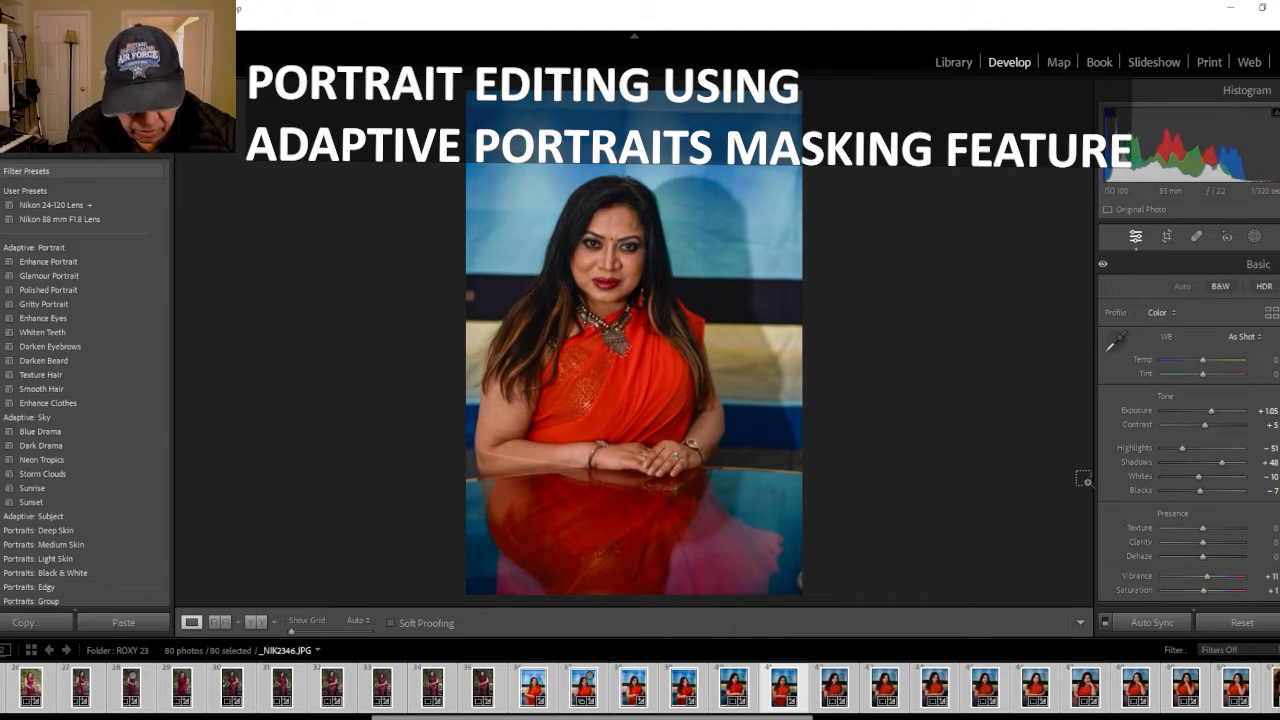
key("ctrl+z")
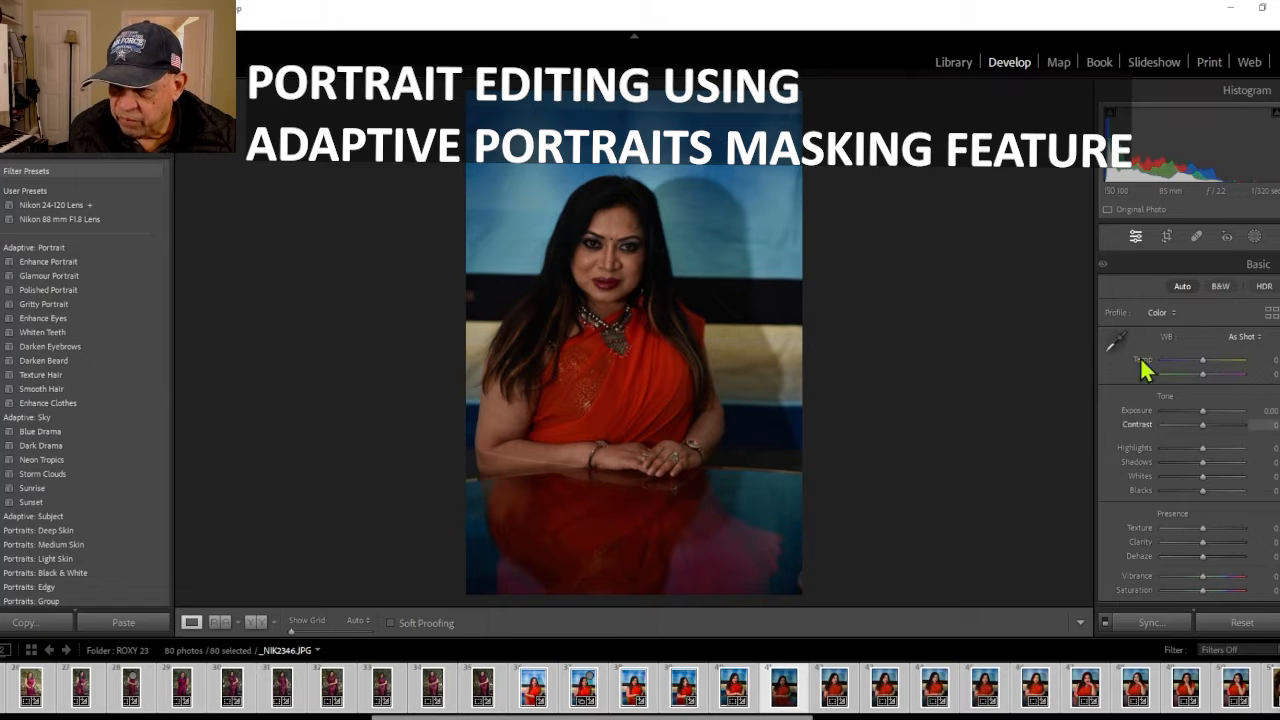
Apply the automatic tone adjustment to the portrait of the woman in the orange sari
left_click(1183, 288)
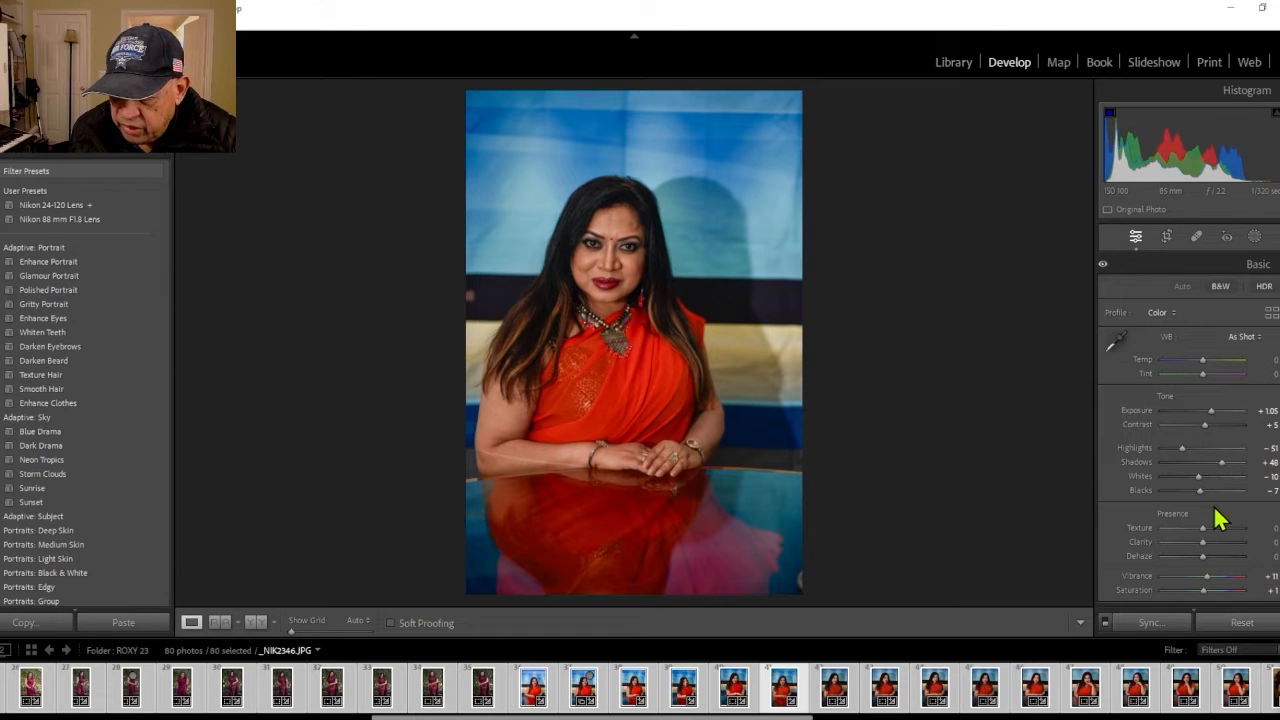
scroll(1218, 517, "down", 2)
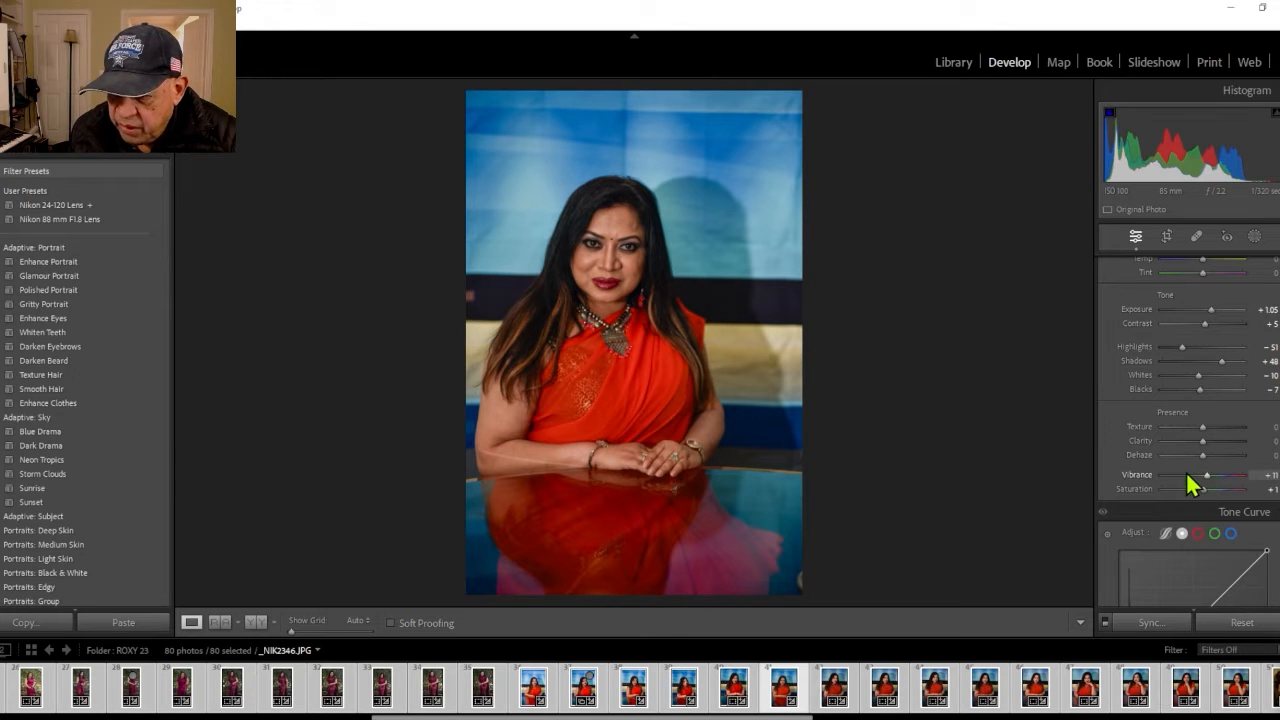
scroll(1190, 480, "down", 2)
scroll(1184, 470, "down", 4)
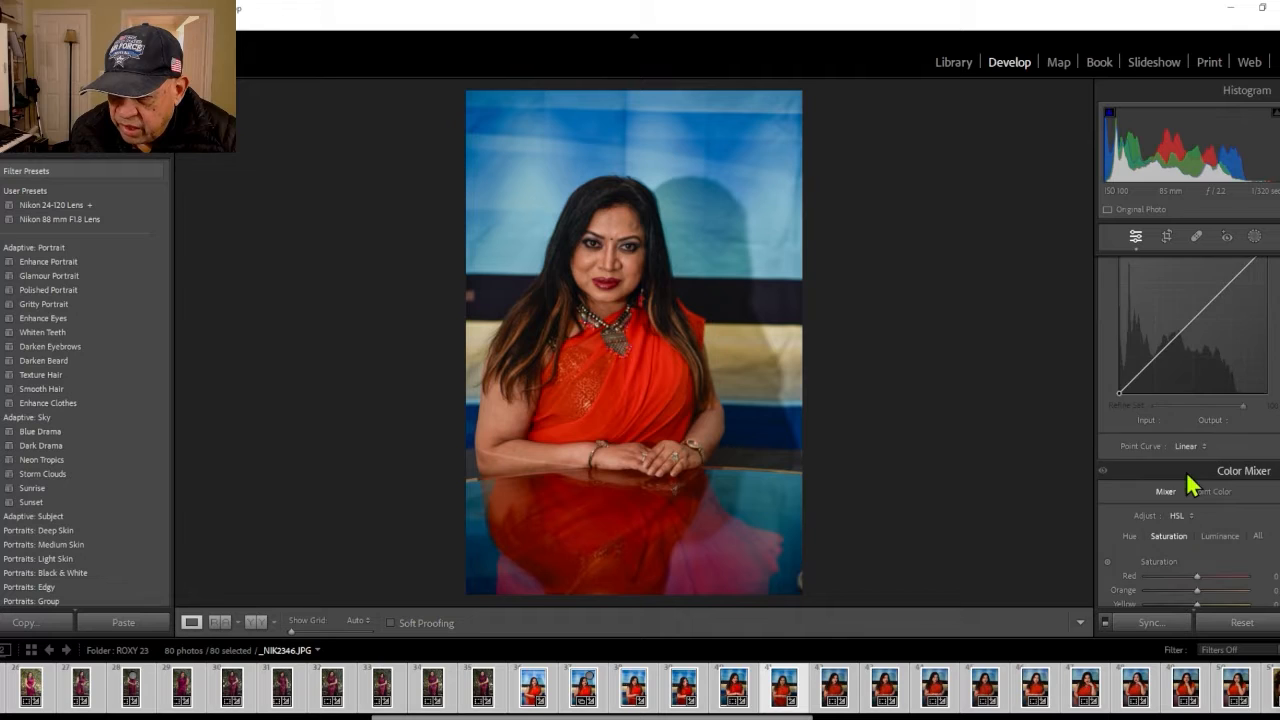
scroll(1186, 471, "down", 2)
scroll(1190, 480, "down", 6)
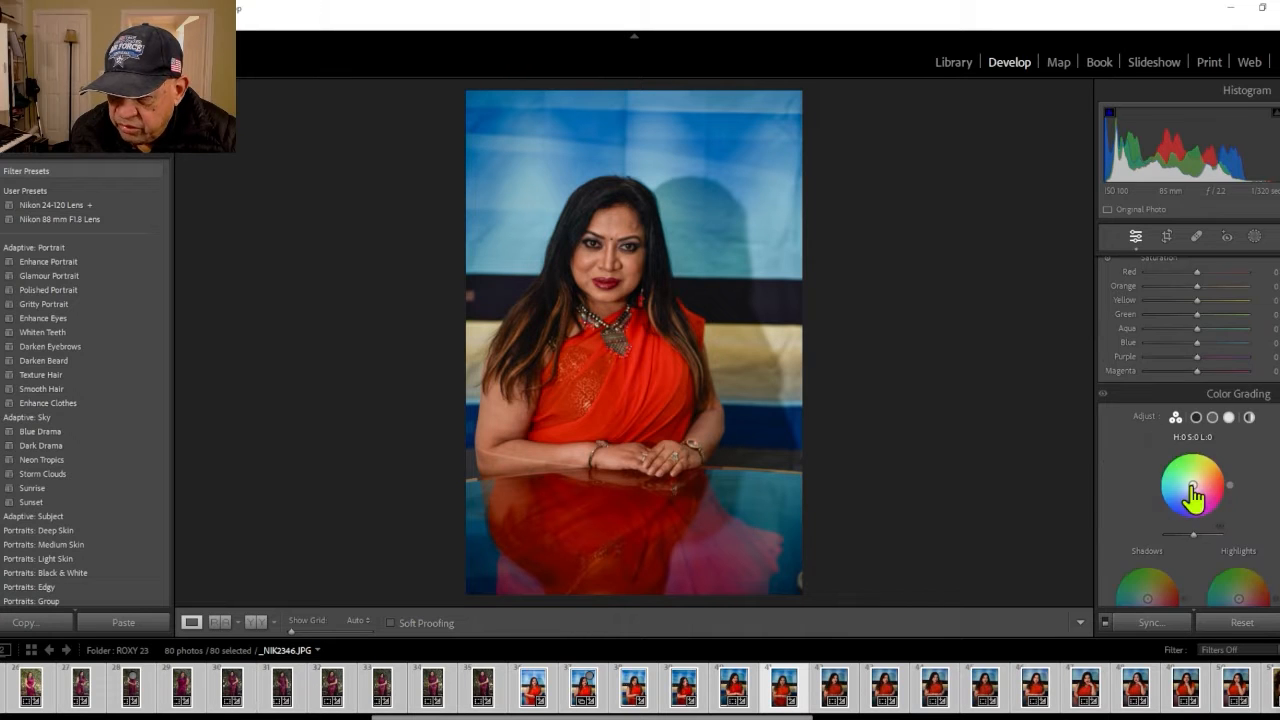
scroll(1197, 497, "down", 2)
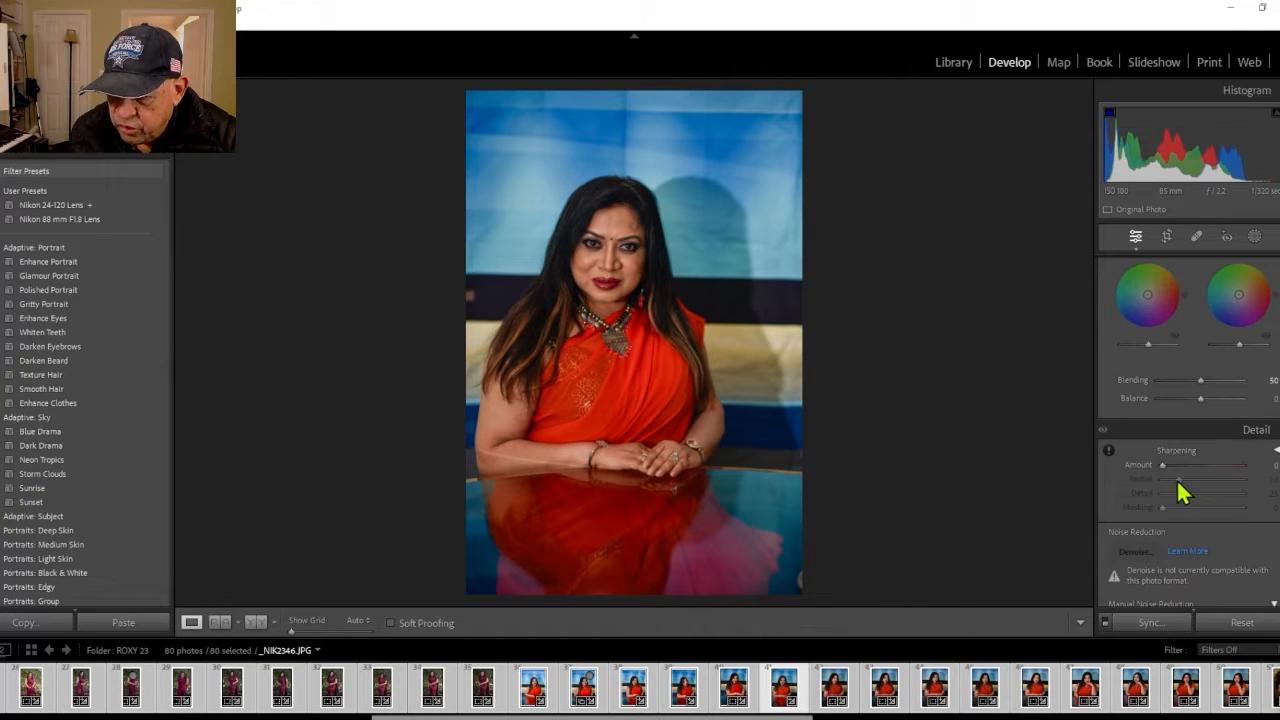
scroll(1178, 491, "up", 14)
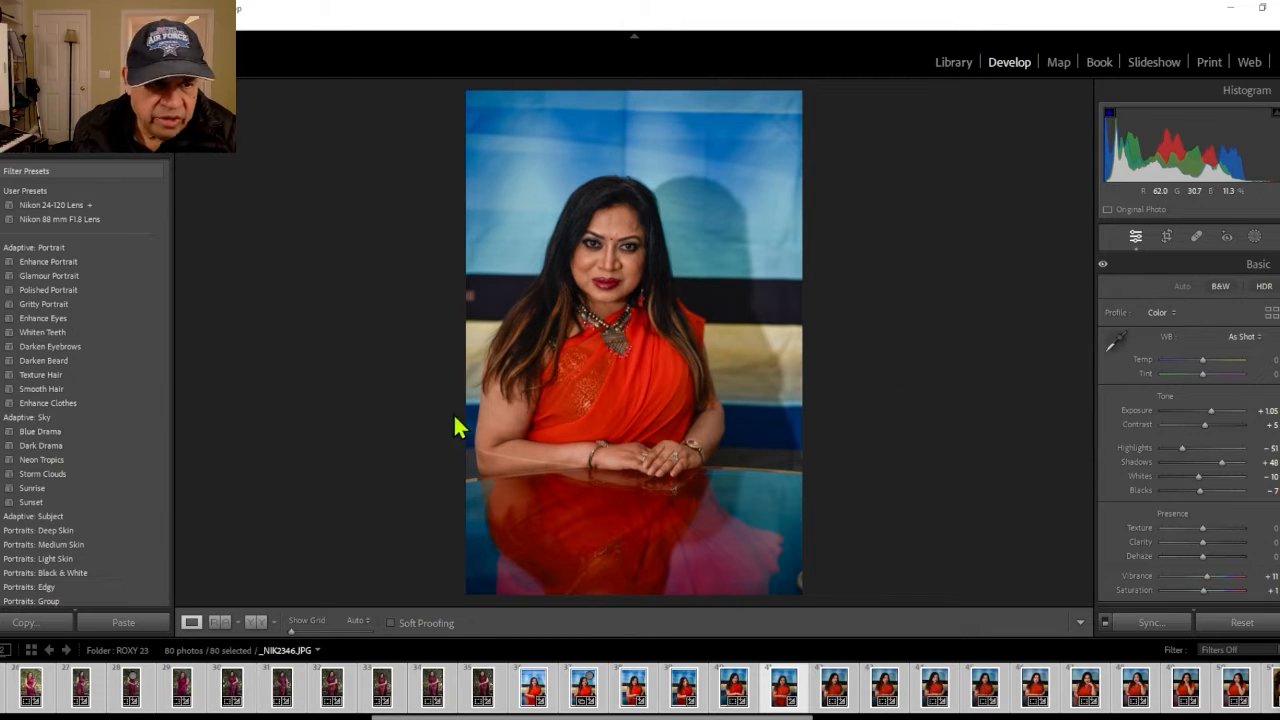
Try the Enhance Portrait adaptive preset on the photo and inspect the masks it creates
left_click(56, 263)
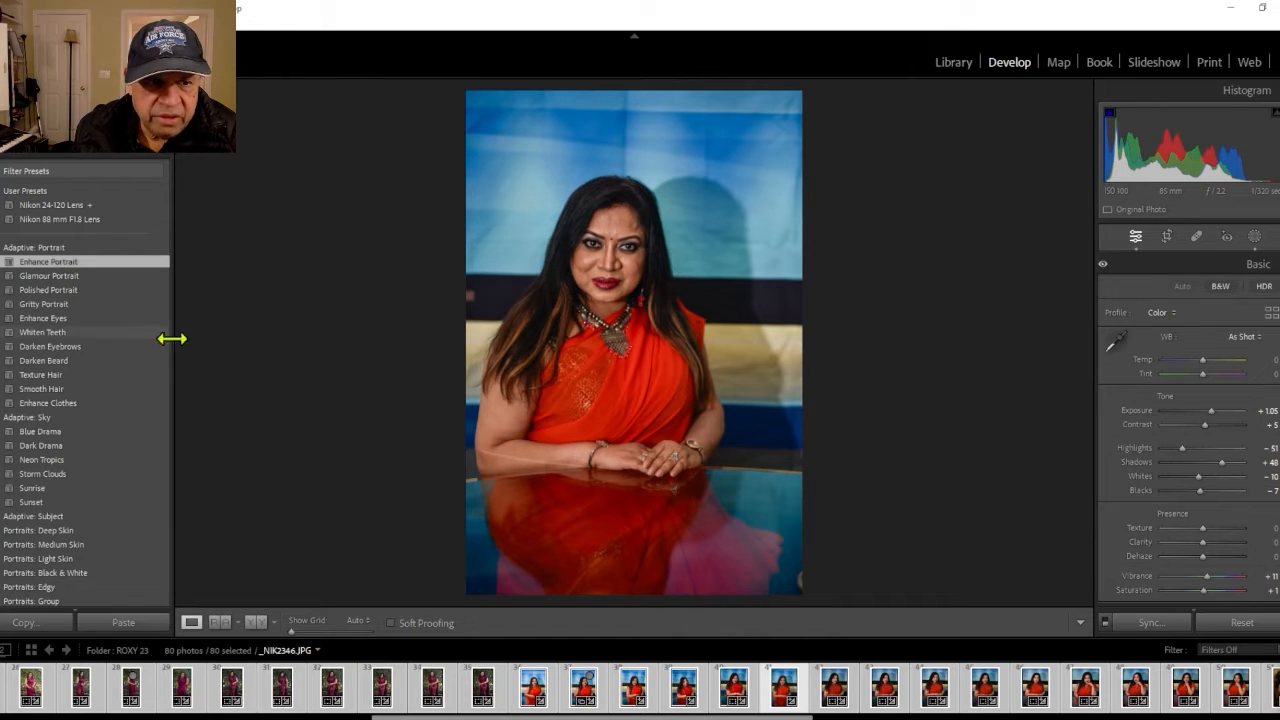
left_click(1255, 237)
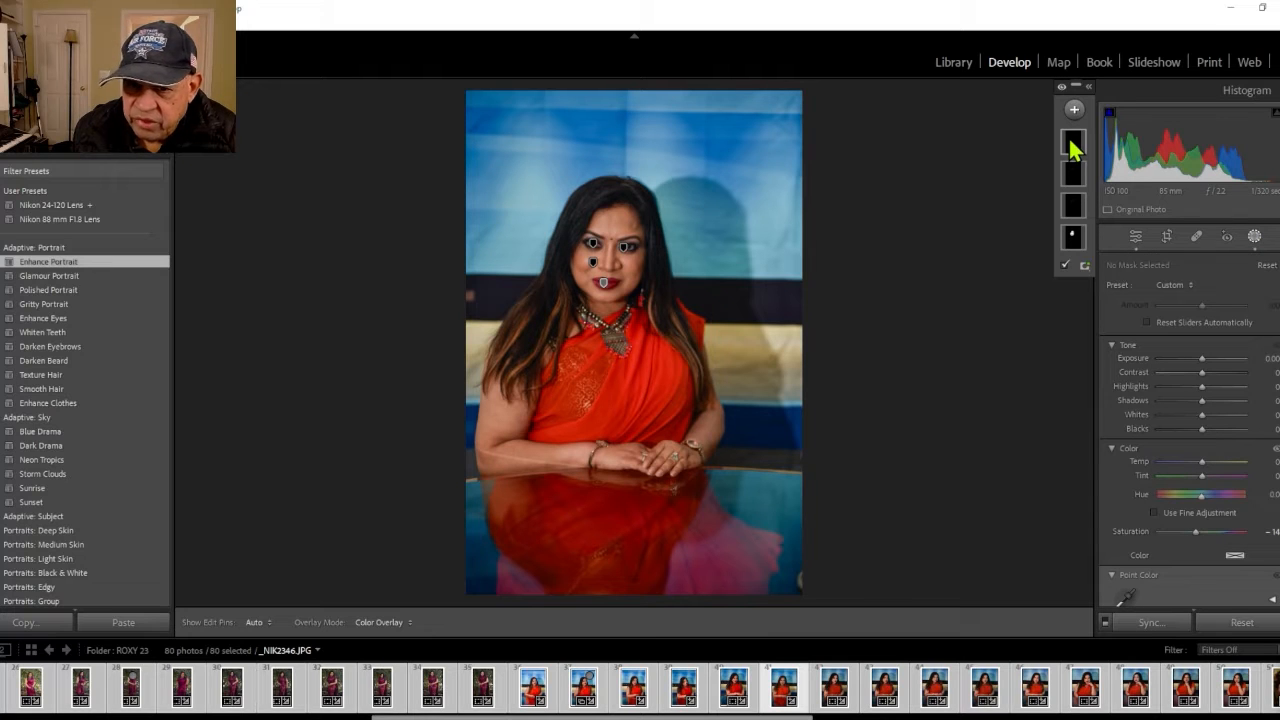
mouse_move(1073, 243)
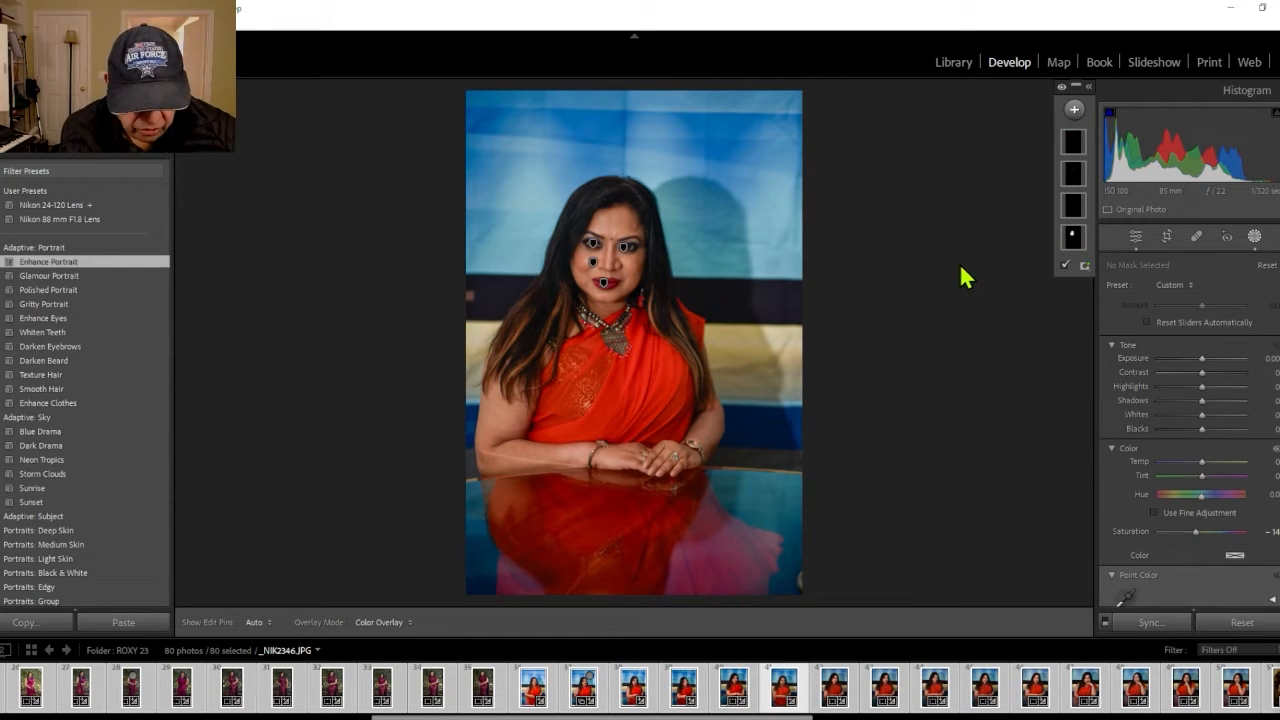
Create an Eye Sclera mask for Person 1 and set its exposure to 0.89
left_click(1253, 237)
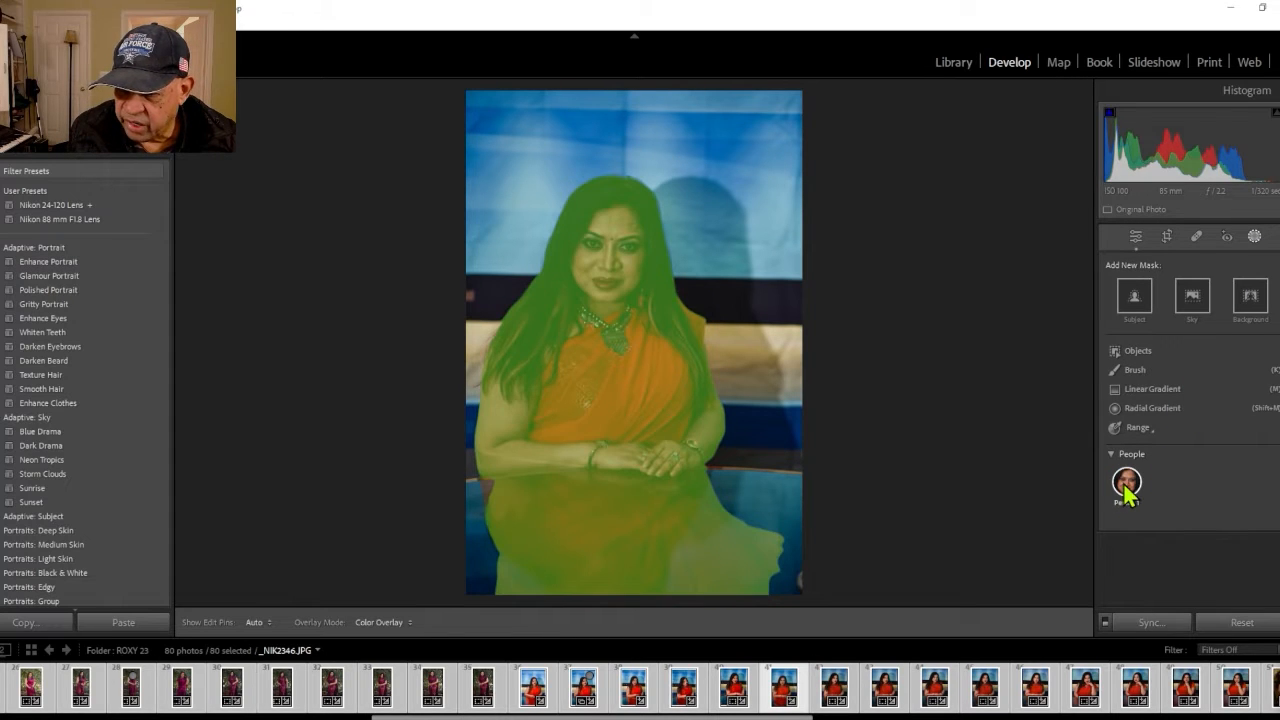
left_click(1126, 481)
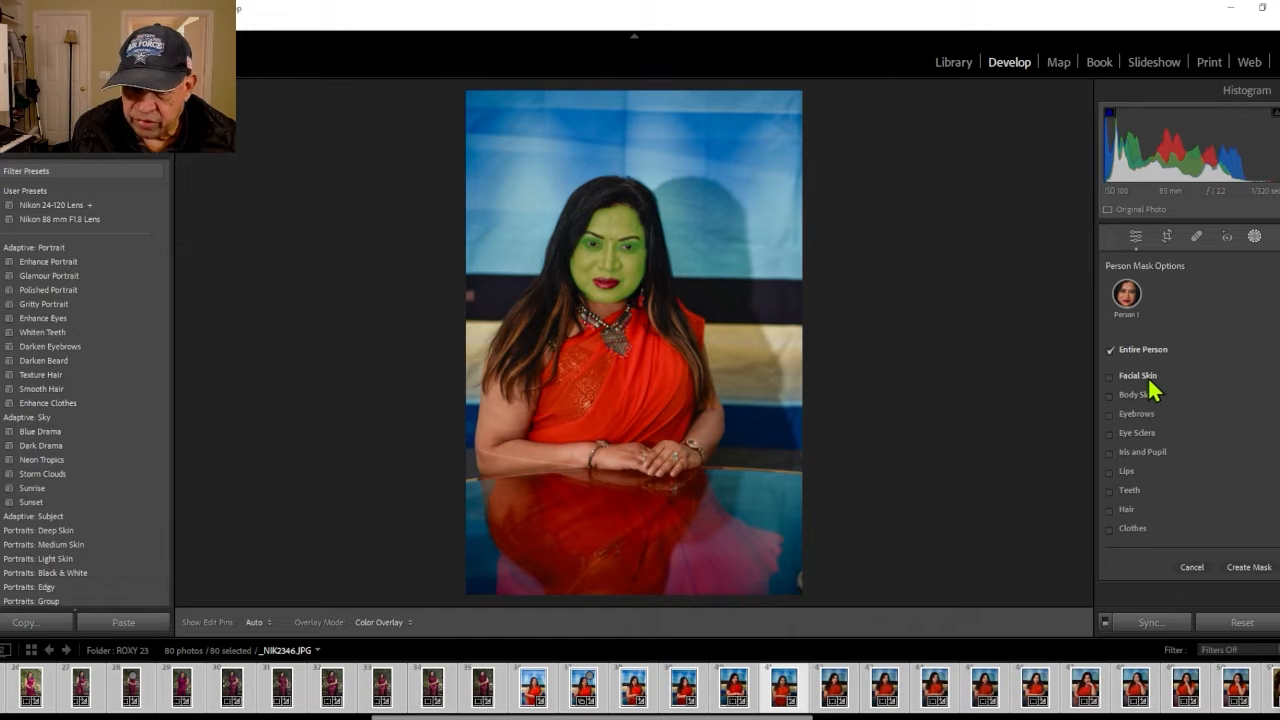
left_click(1110, 437)
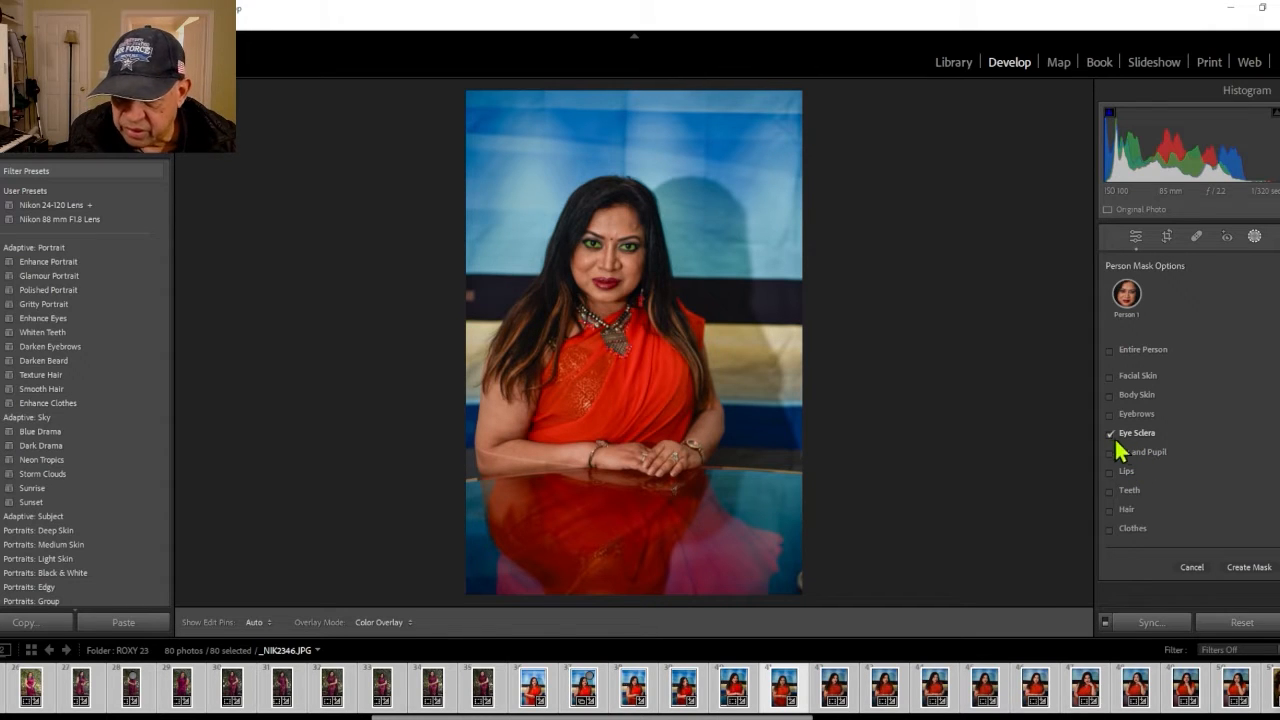
left_click(1266, 568)
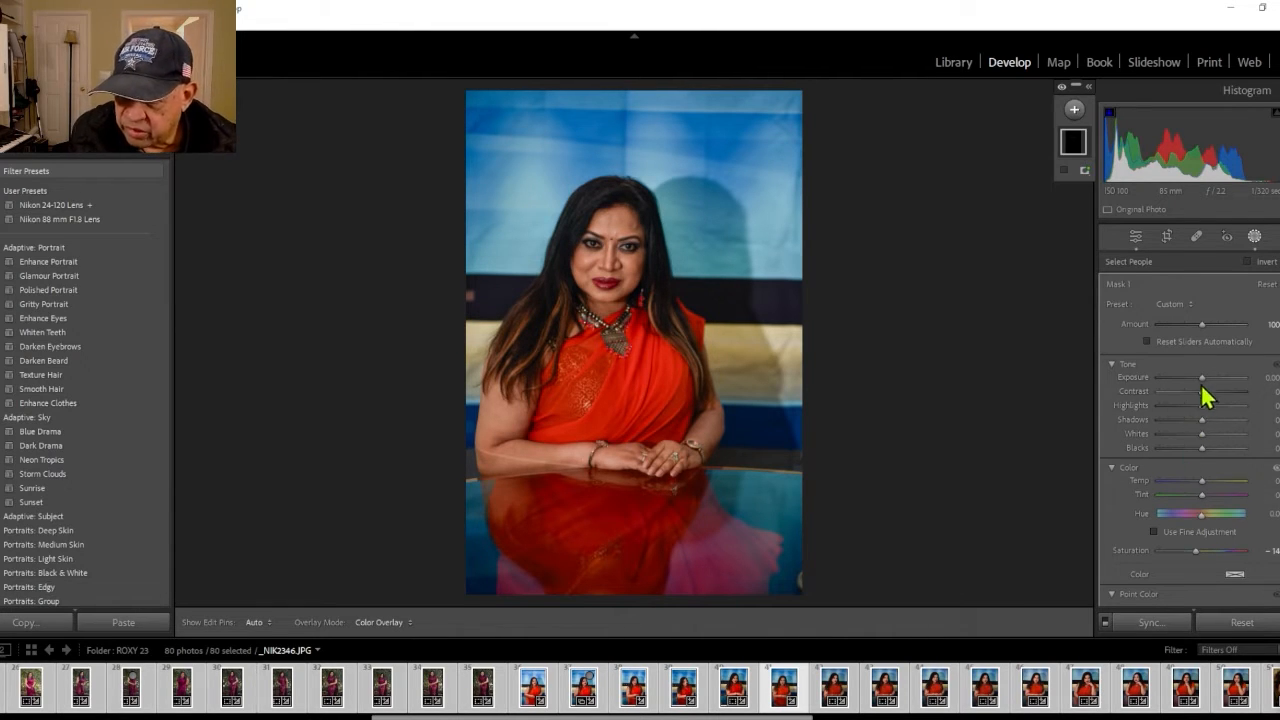
mouse_move(1201, 378)
left_mouse_down()
mouse_move(1226, 379)
mouse_move(1213, 393)
left_mouse_up()
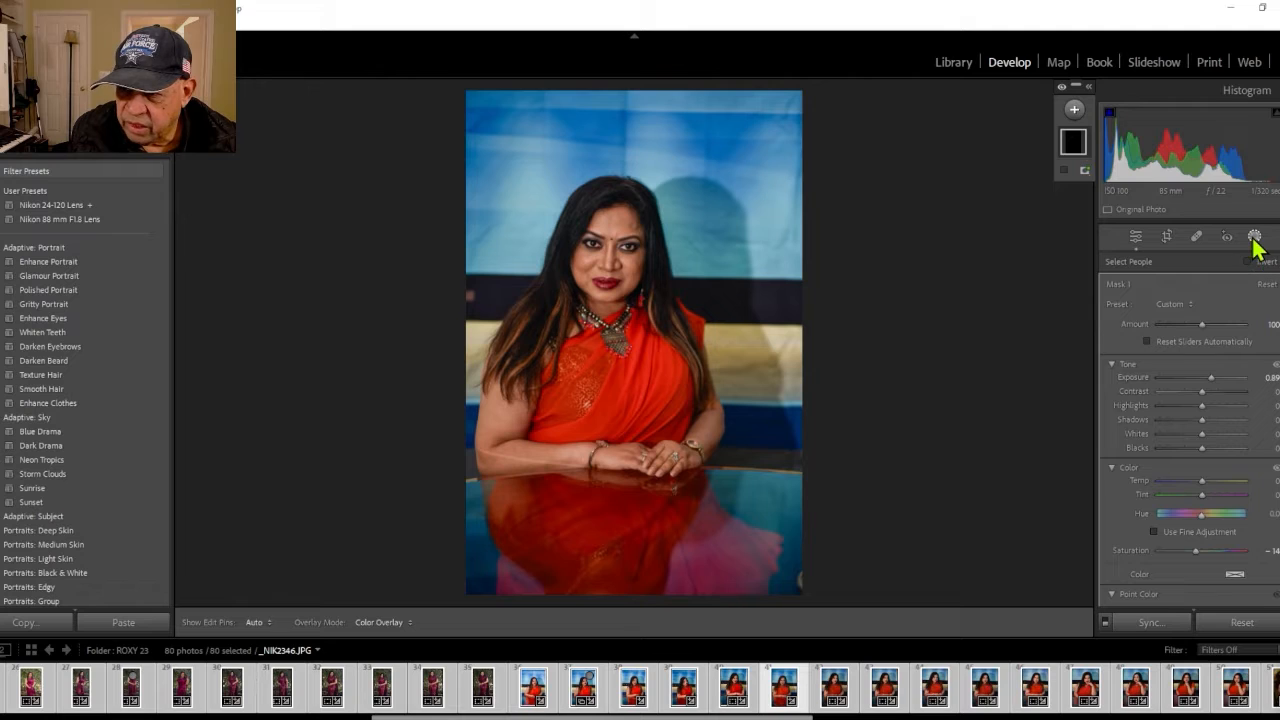
Add a second people mask for Person 1 that combines Facial Skin and Body Skin
left_click(1074, 112)
left_click(1095, 196)
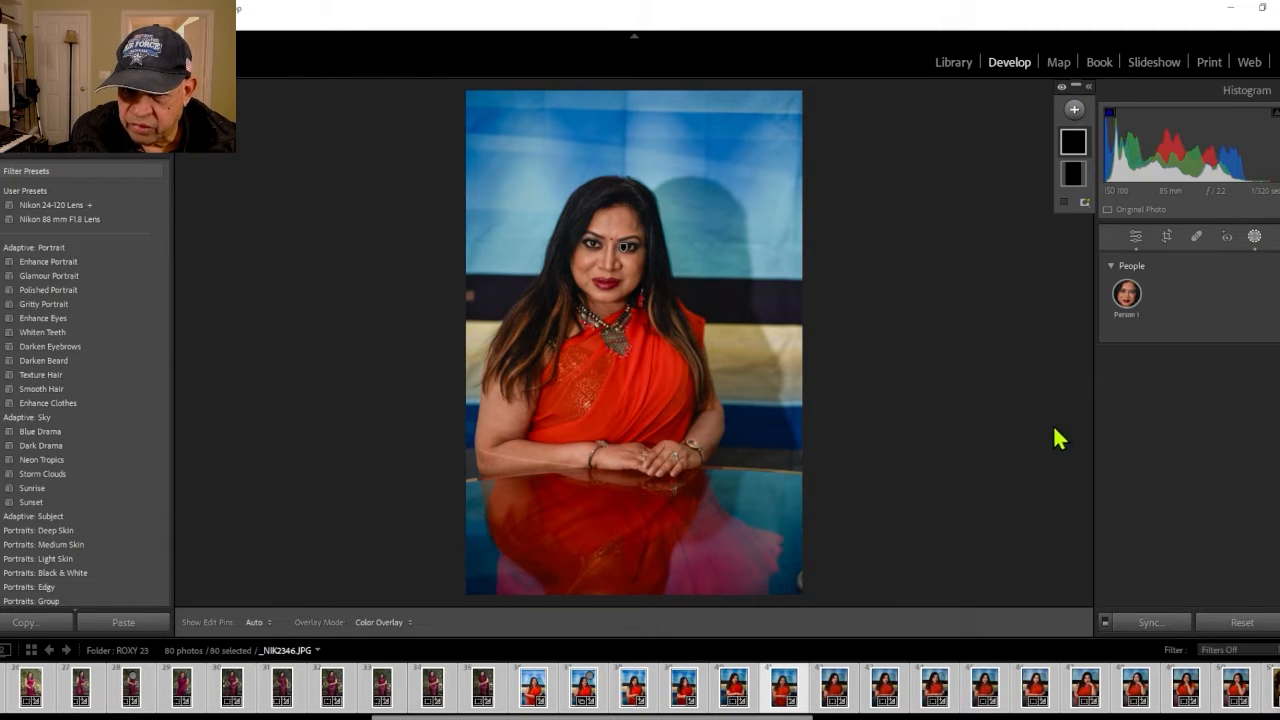
left_click(1126, 316)
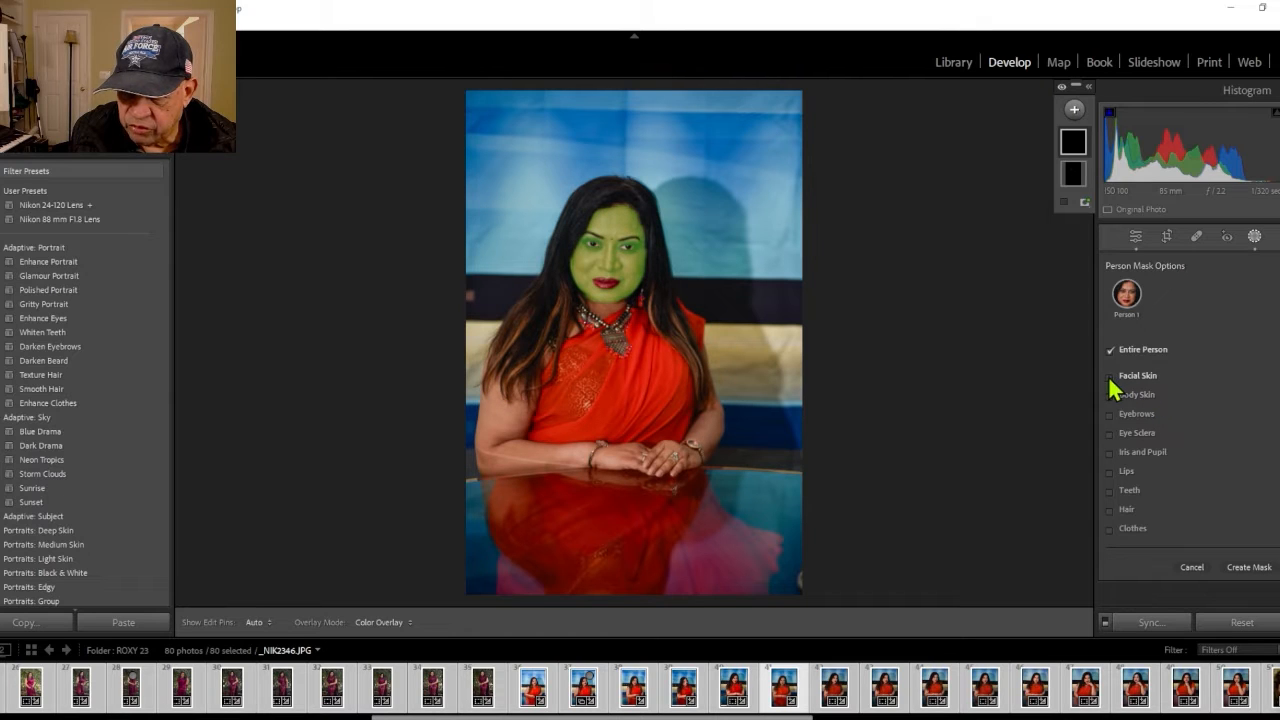
left_click(1111, 380)
left_click(1109, 398)
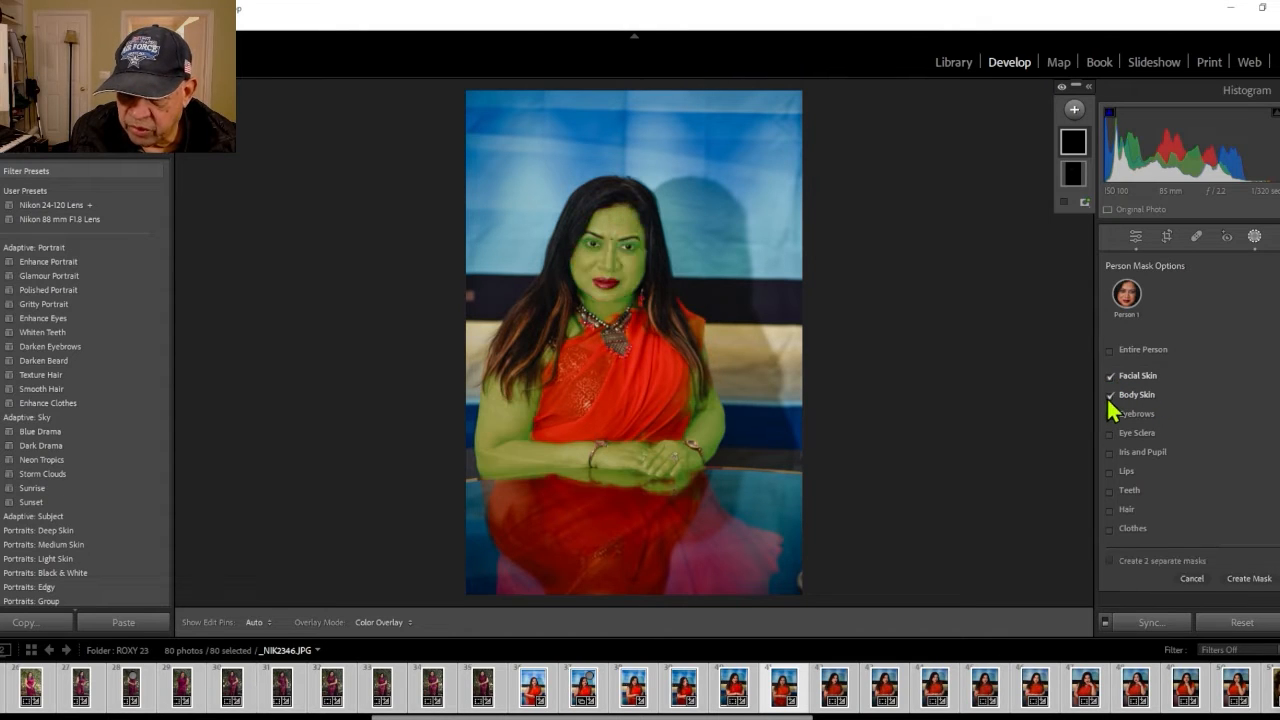
left_click(1258, 580)
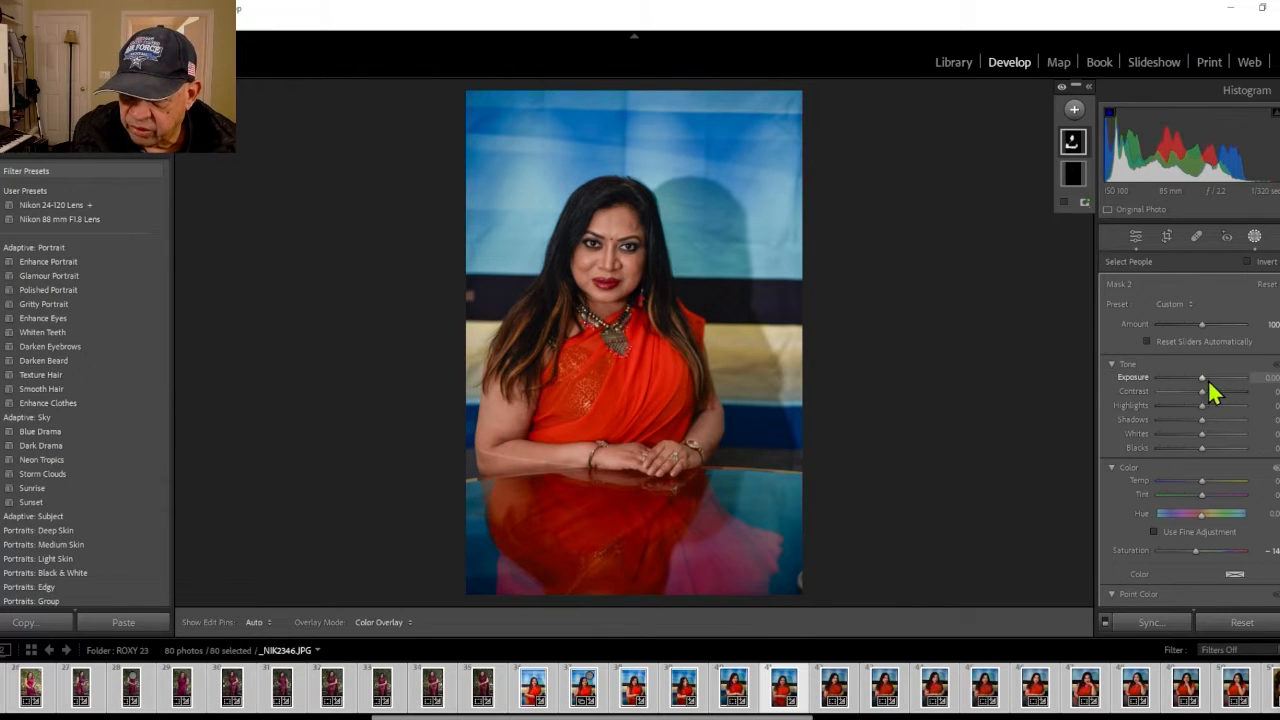
Set the skin mask's exposure to 0.43, temperature to 14 and tint to 9
left_click_drag(1205, 388, 1209, 392)
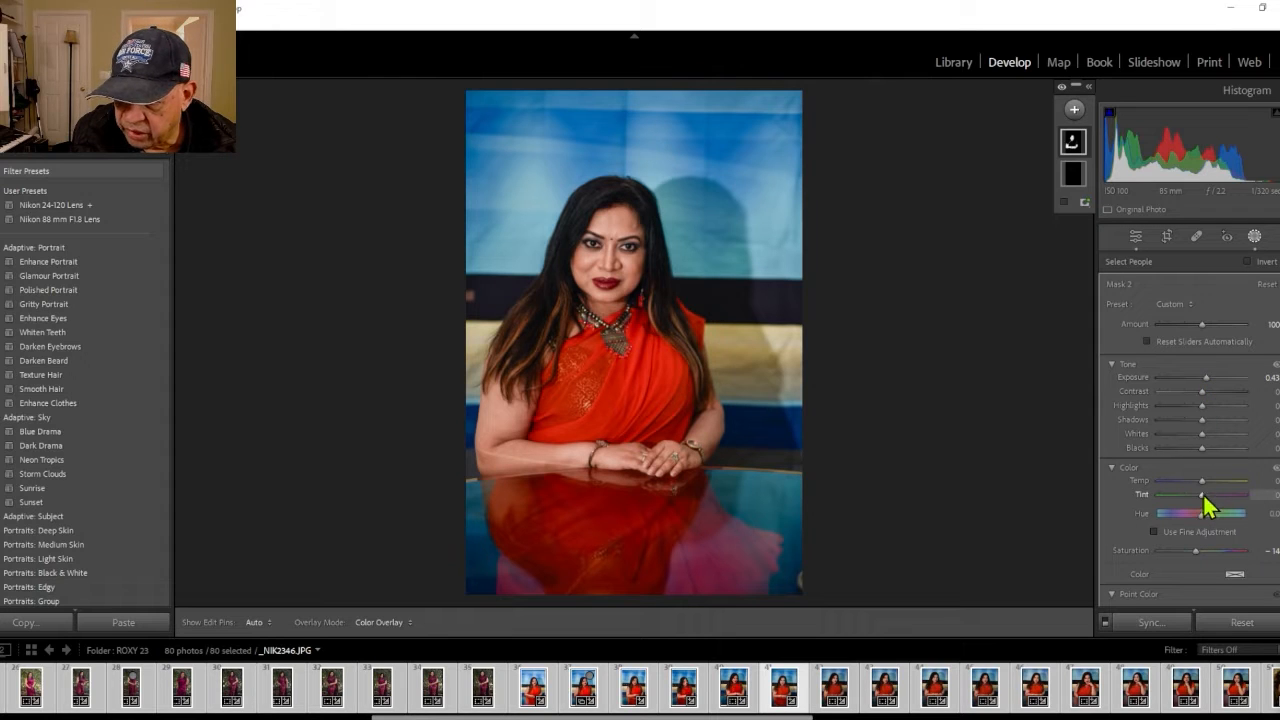
mouse_move(1203, 494)
left_mouse_down()
mouse_move(1184, 497)
mouse_move(1240, 507)
mouse_move(1210, 516)
left_mouse_up()
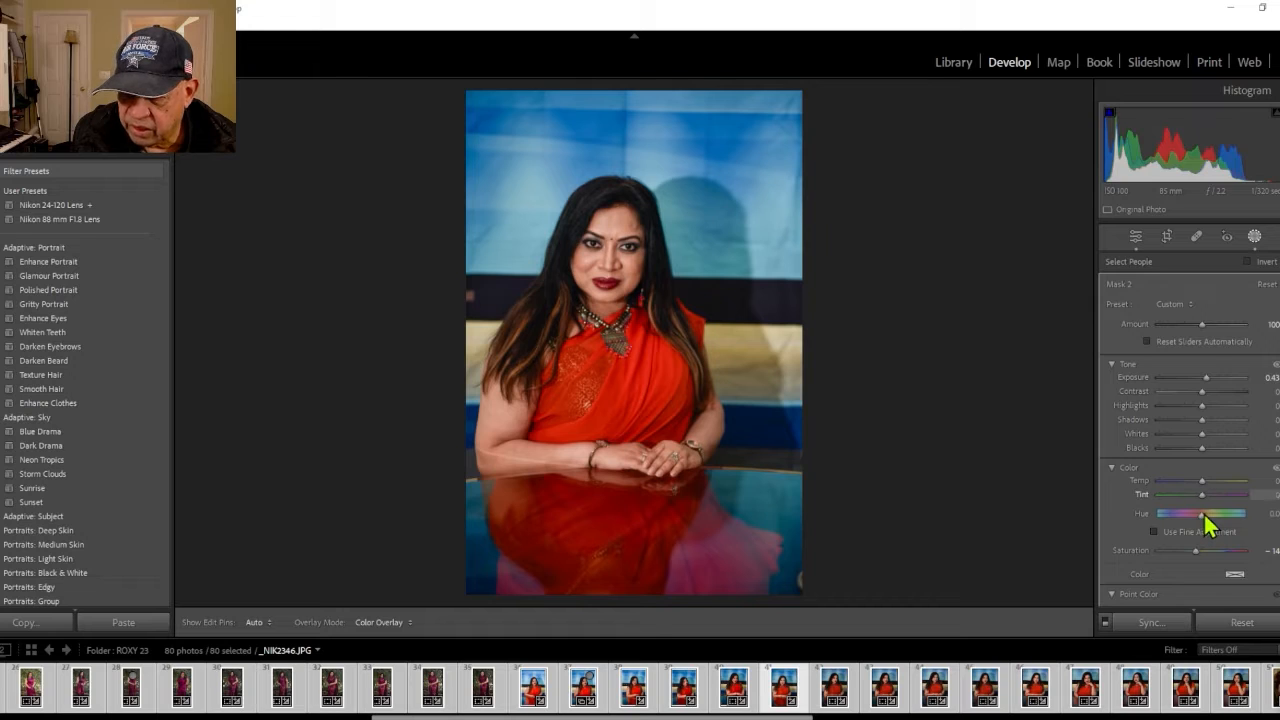
left_click_drag(1203, 512, 1209, 481)
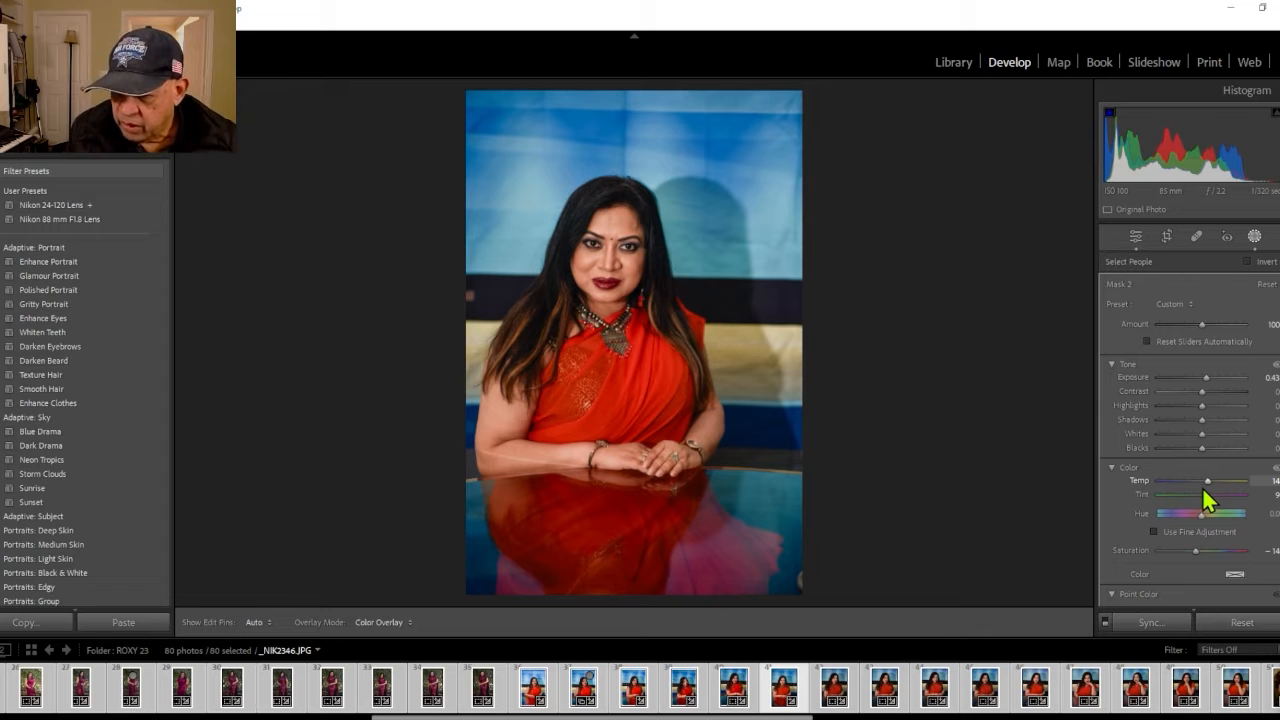
Set the skin mask's texture to -17, clarity to -14 and sharpness to 19, and compare the photo with its before view
scroll(1165, 482, "down", 4)
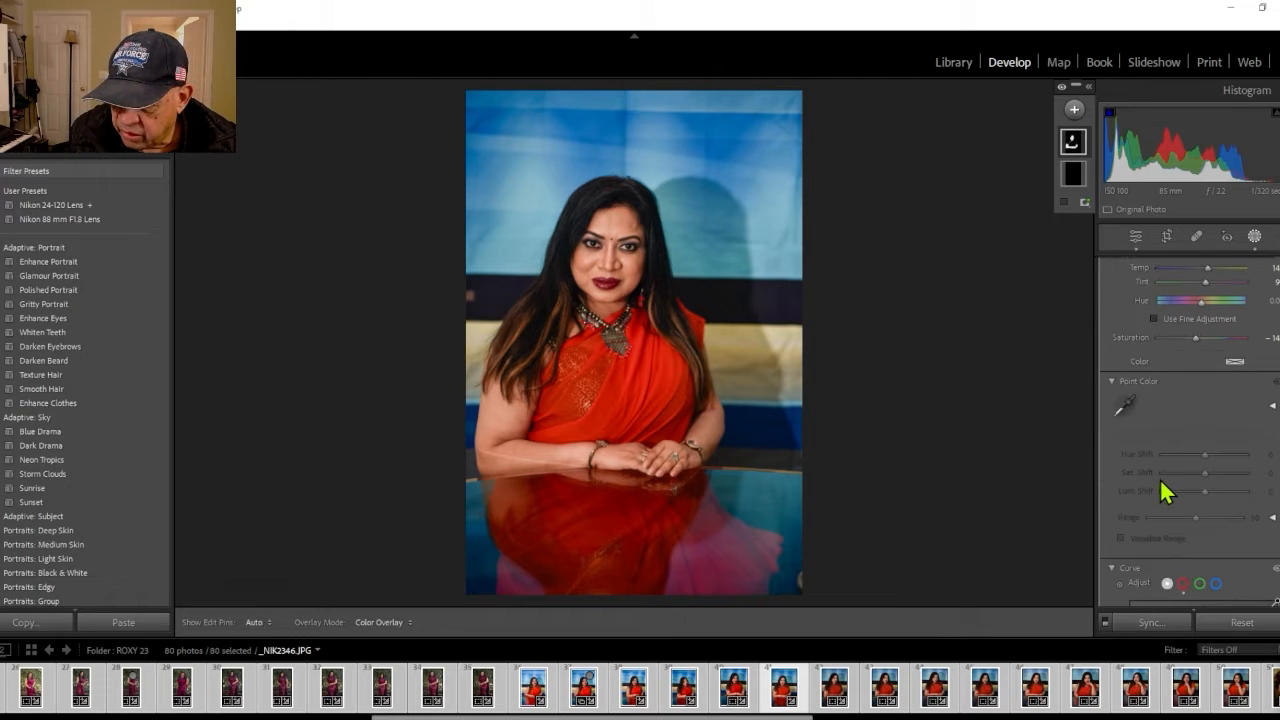
scroll(1160, 481, "down", 6)
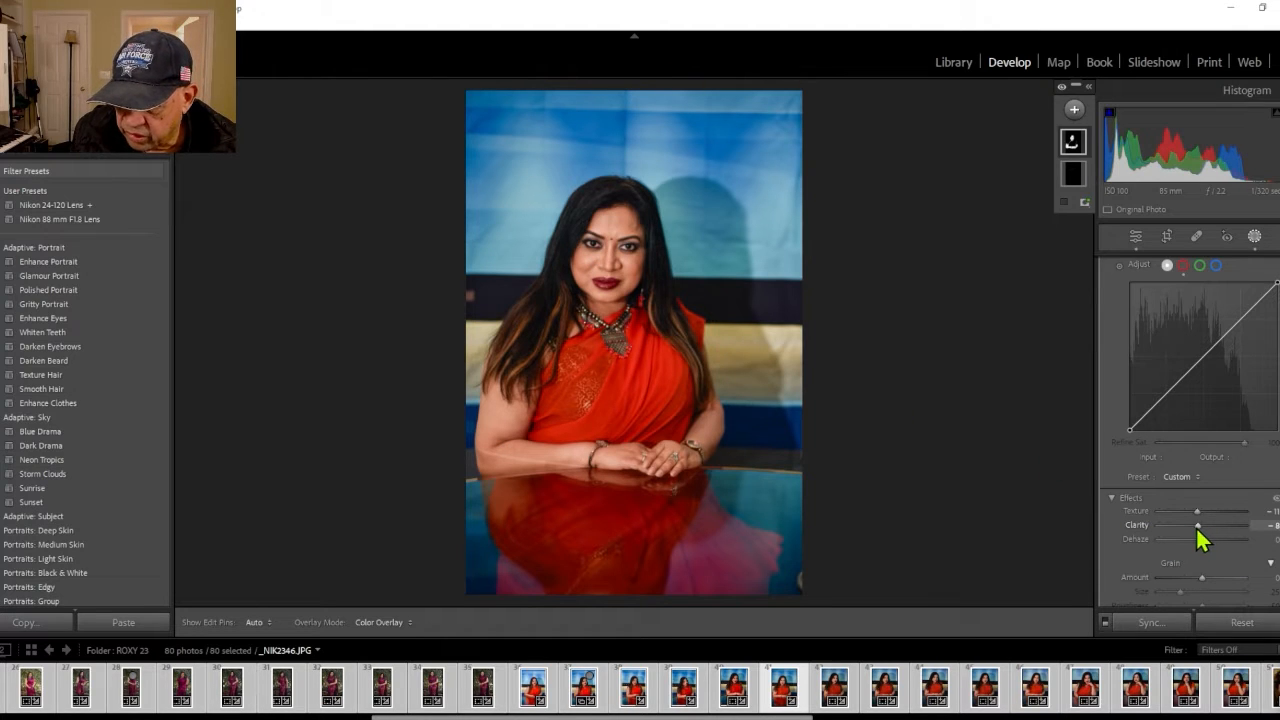
mouse_move(1198, 526)
left_mouse_down()
mouse_move(1199, 543)
mouse_move(1197, 516)
left_mouse_up()
scroll(1171, 572, "down", 3)
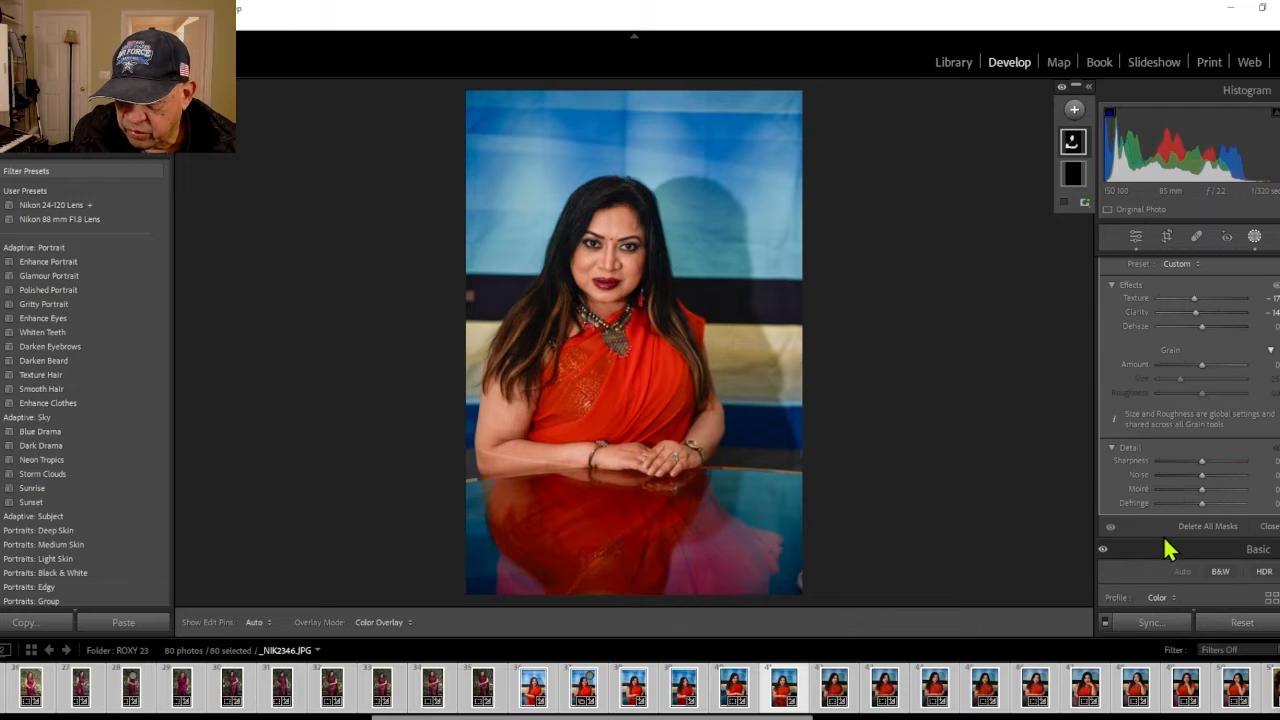
left_click_drag(1207, 474, 1214, 478)
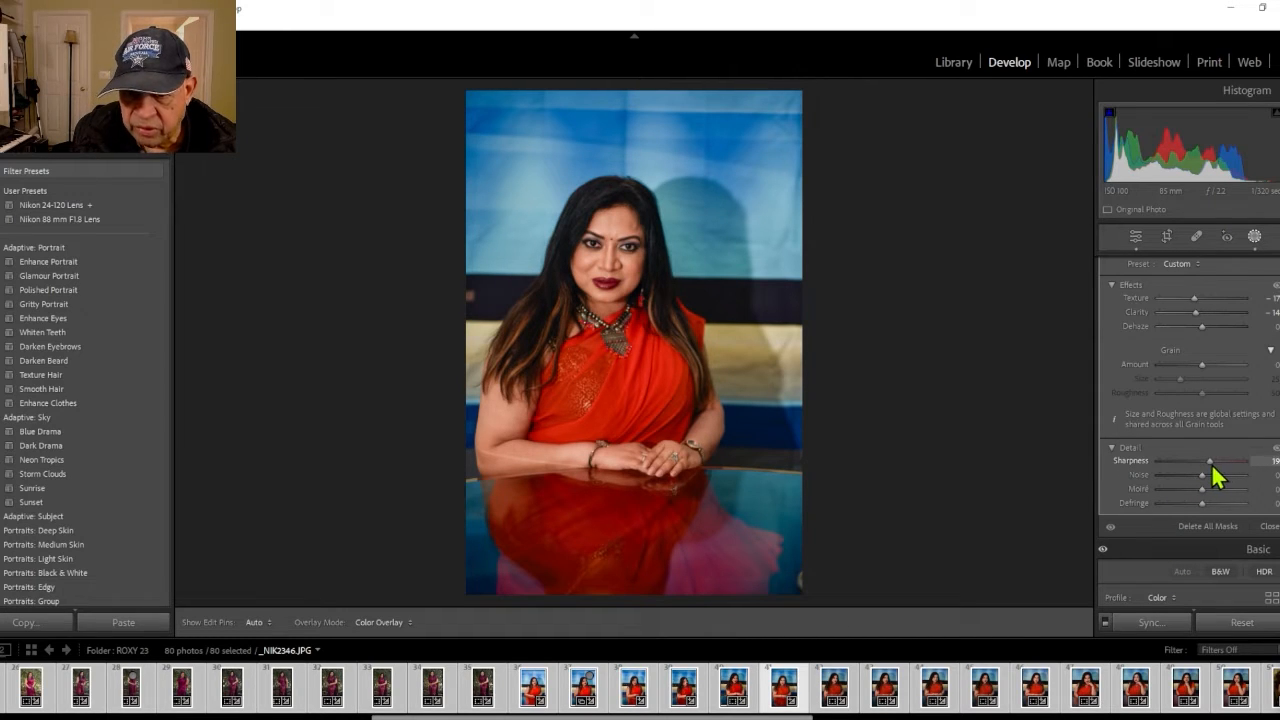
key("backslash")
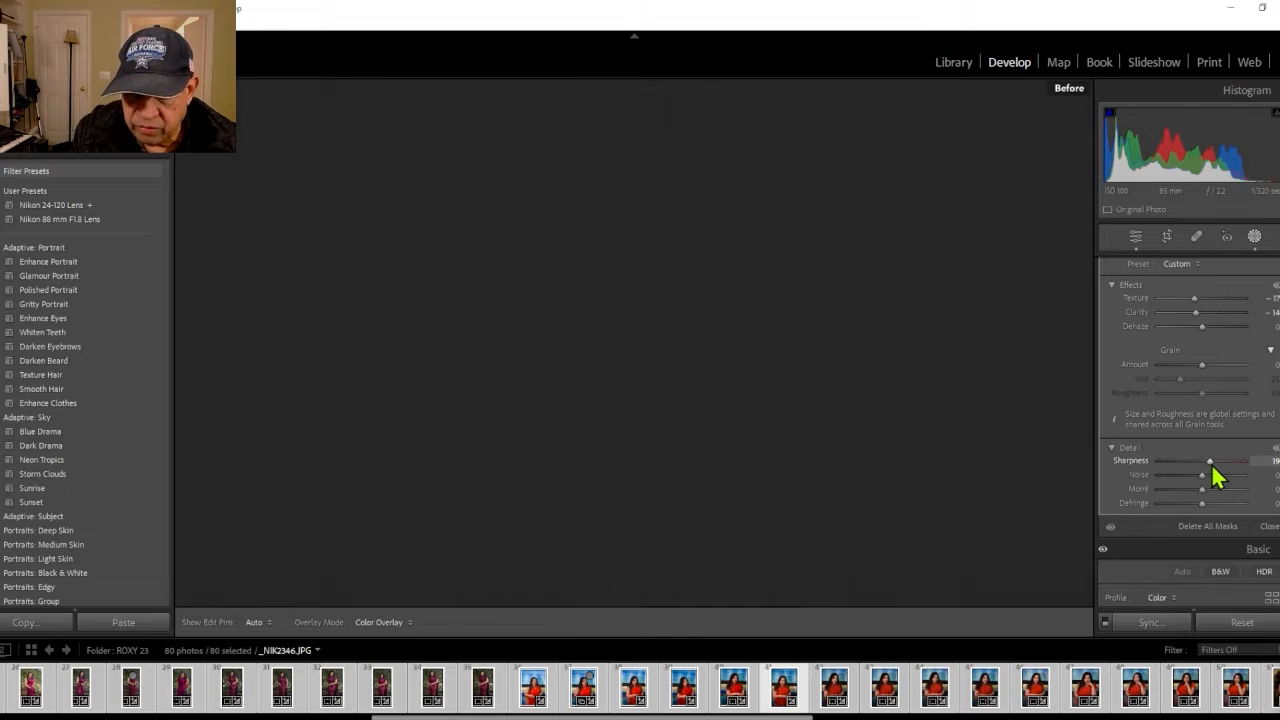
key("backslash")
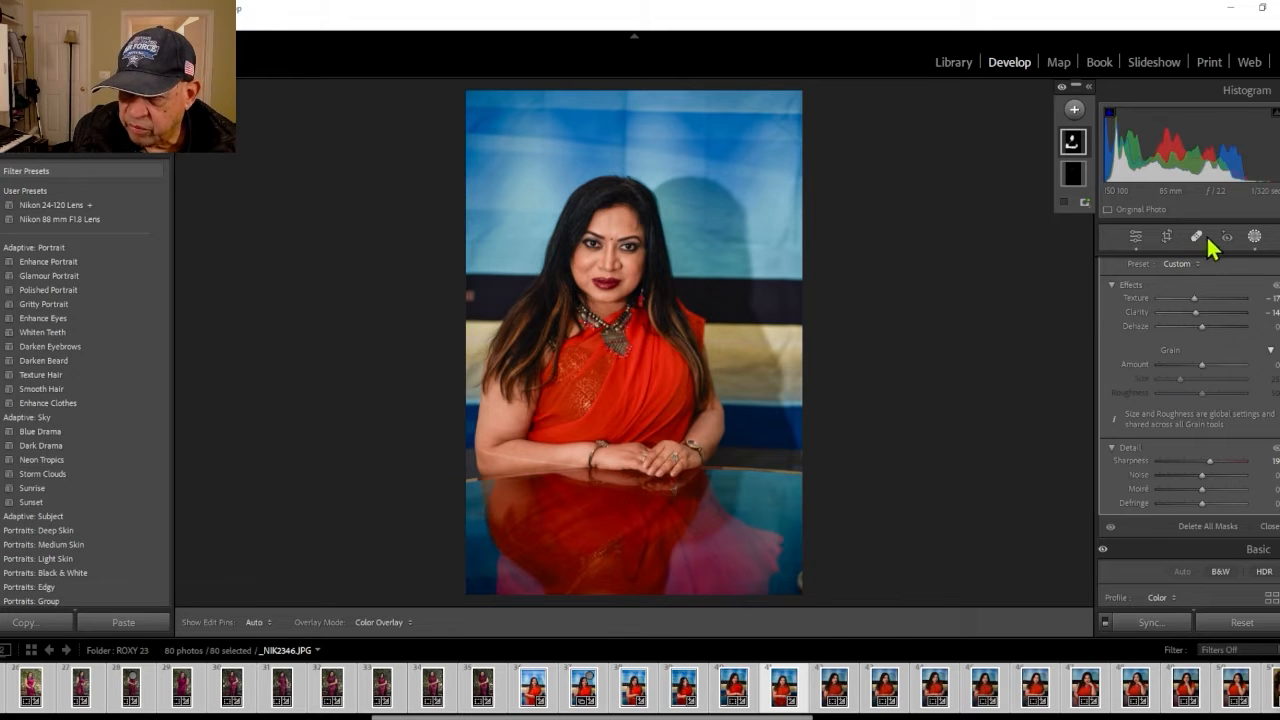
Leave masking and set the photo's overall exposure to +0.97
left_click(1254, 238)
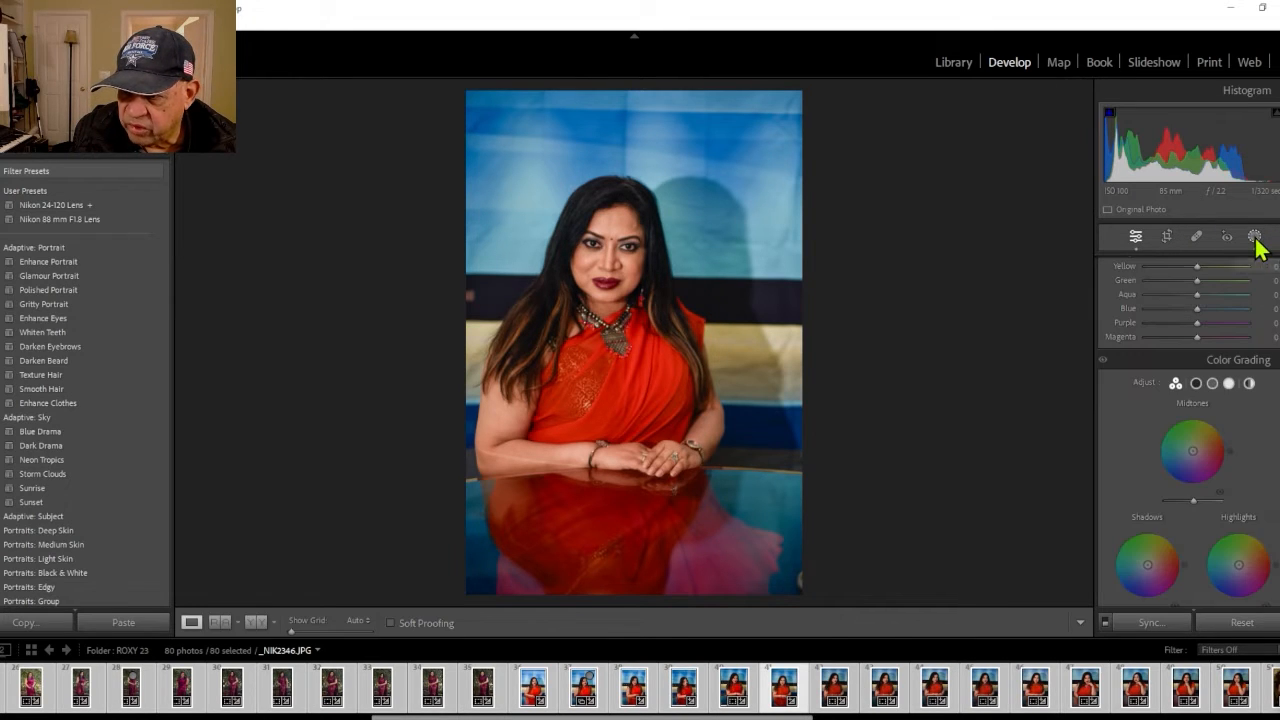
scroll(1185, 309, "up", 10)
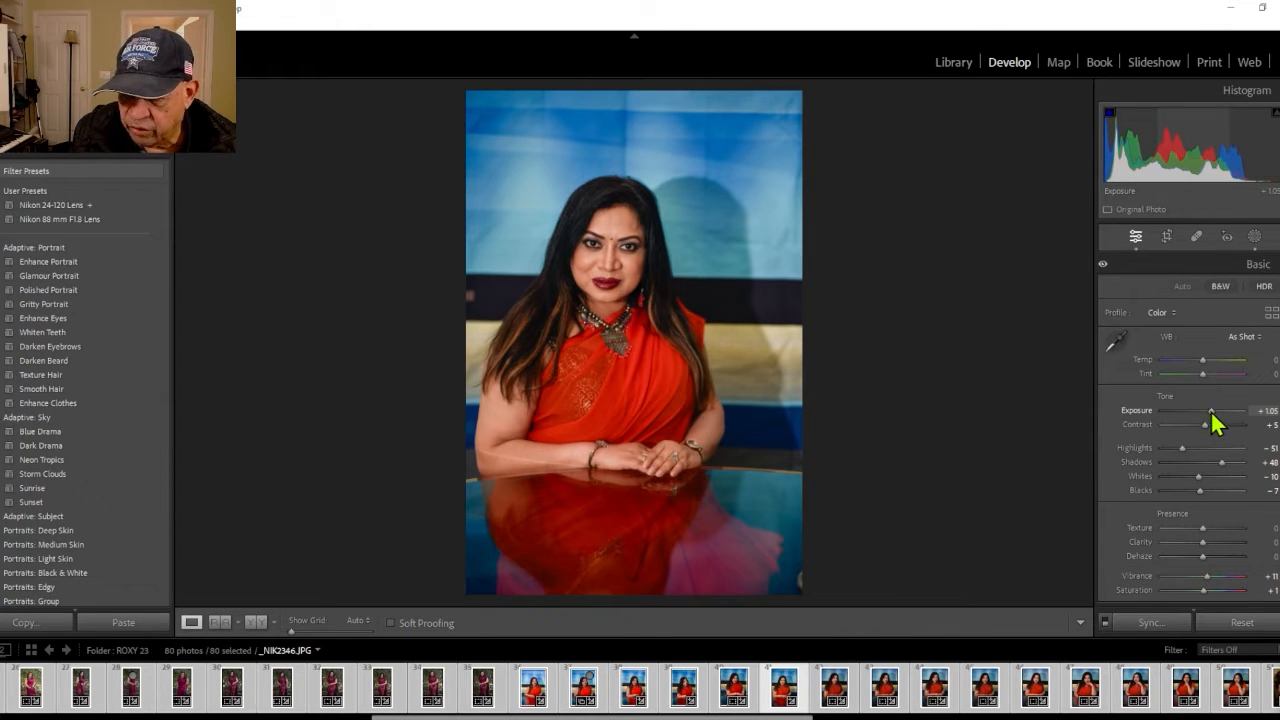
left_click_drag(1210, 410, 1209, 412)
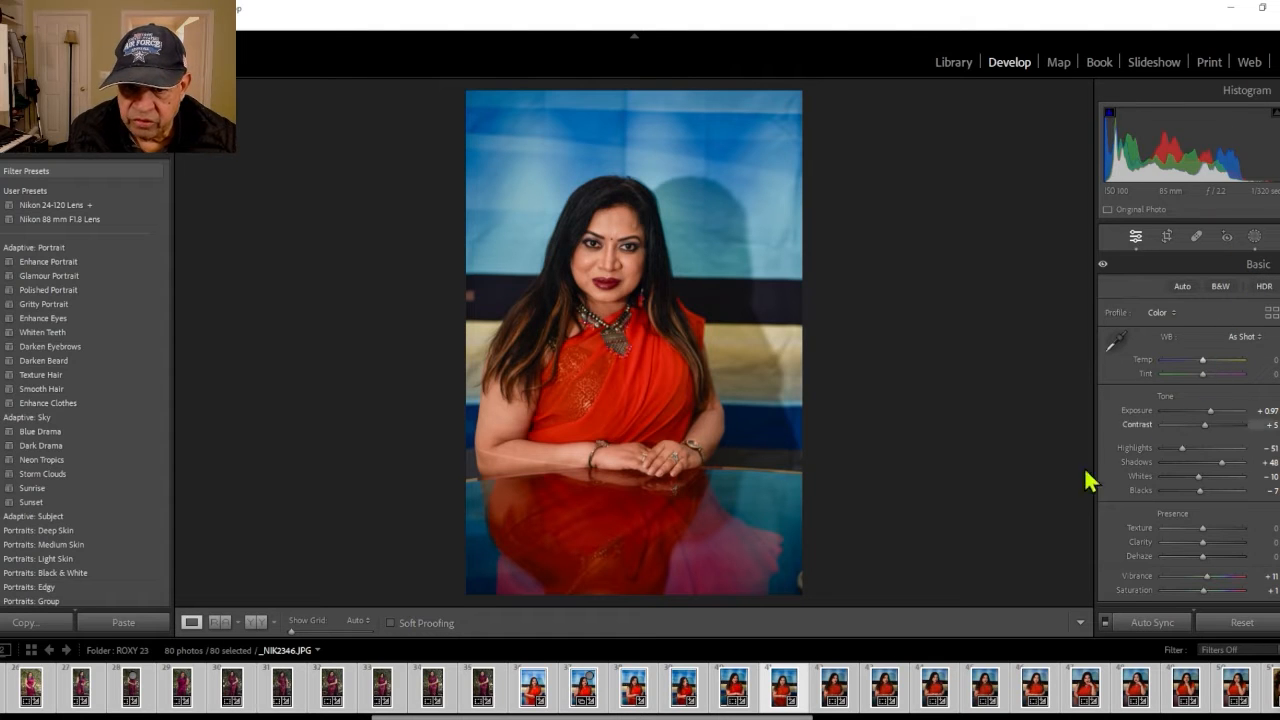
Undo the overall exposure change and the preceding skin mask edits
key("ctrl+z")
key("ctrl+z")
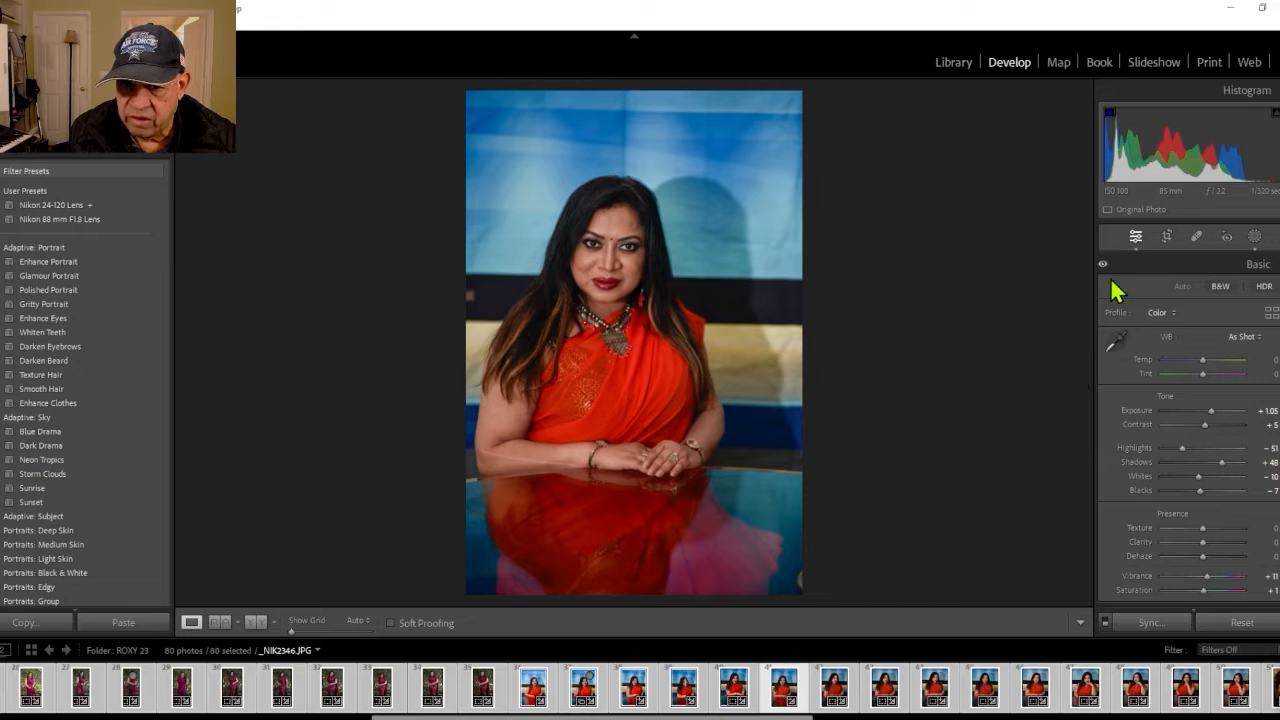
key("ctrl+z")
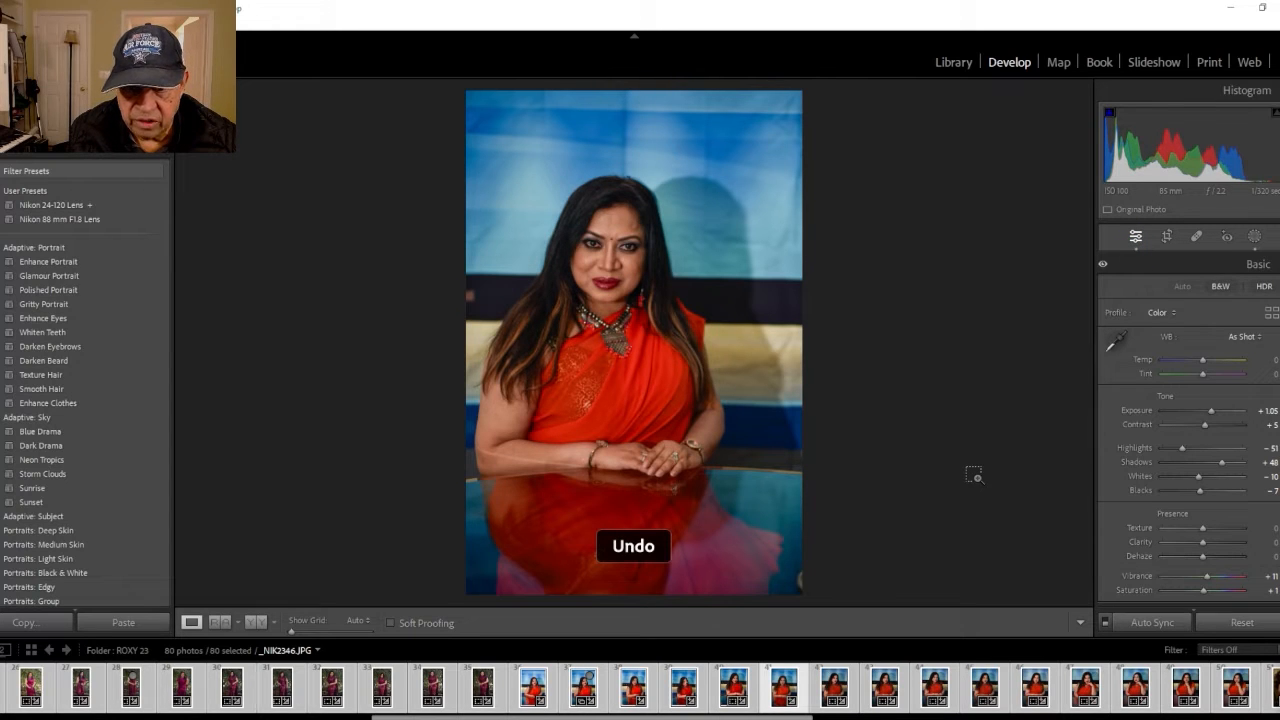
Undo the automatic tone settings and crop the portrait tighter along its top, right and bottom edges
key("ctrl+z")
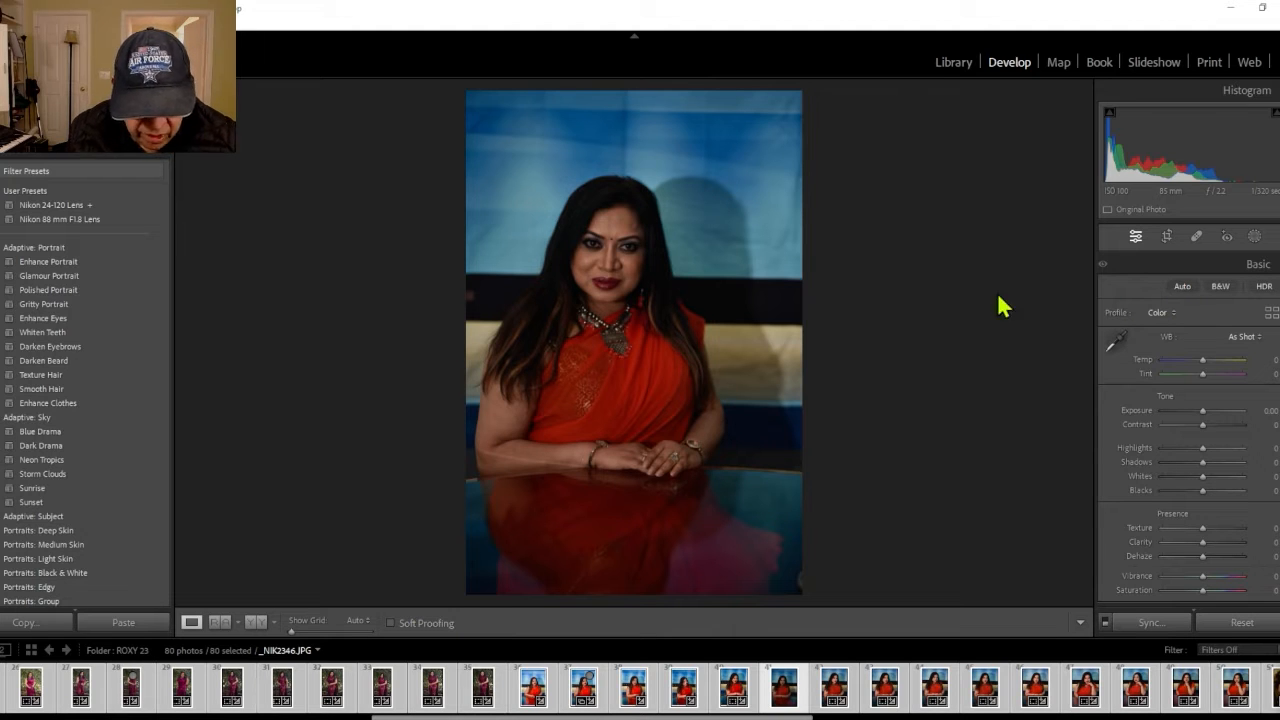
key("r")
left_click_drag(644, 96, 643, 123)
left_click_drag(801, 390, 786, 400)
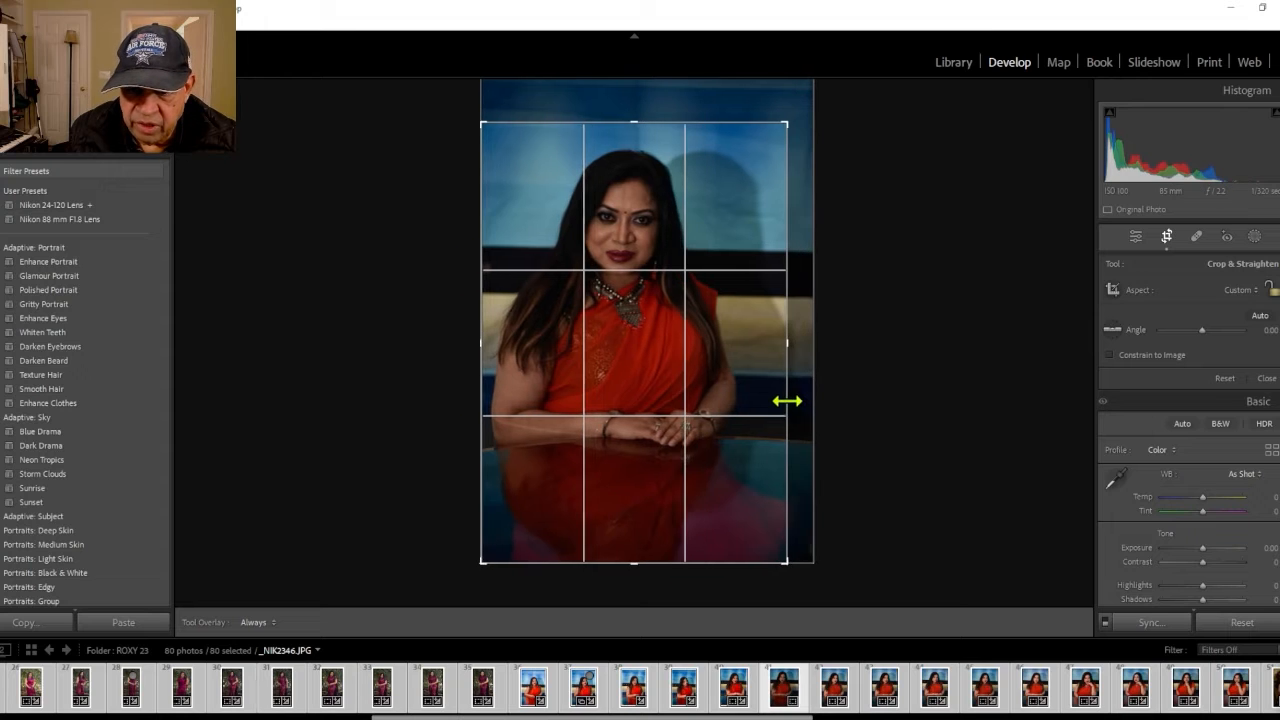
left_click_drag(677, 557, 673, 540)
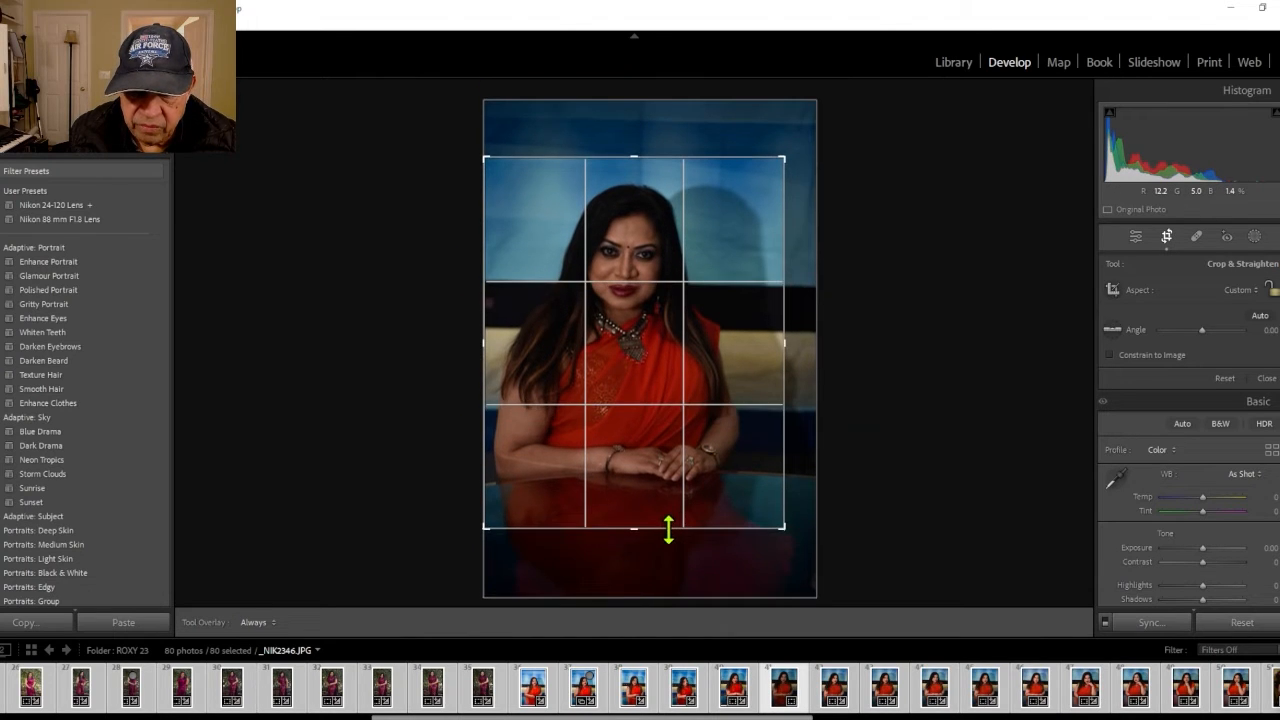
key("Return")
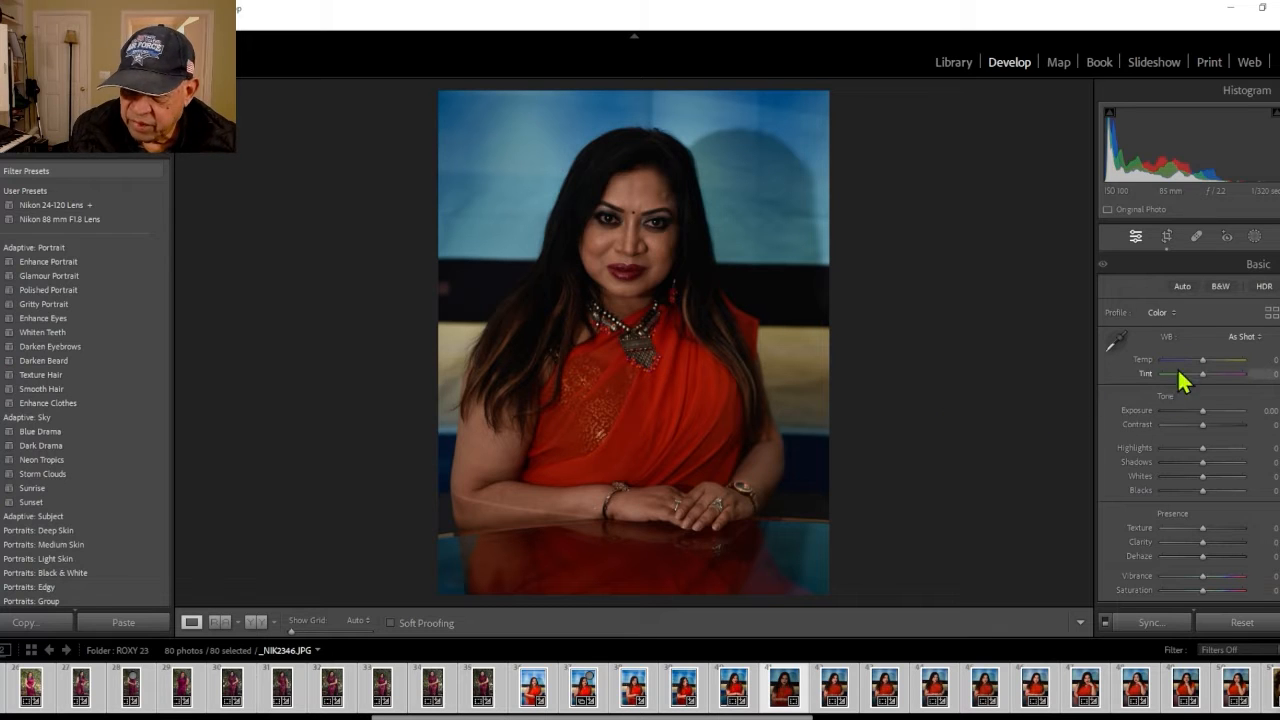
Apply automatic tone settings and the Glamour Portrait adaptive preset to the cropped photo
left_click(1182, 287)
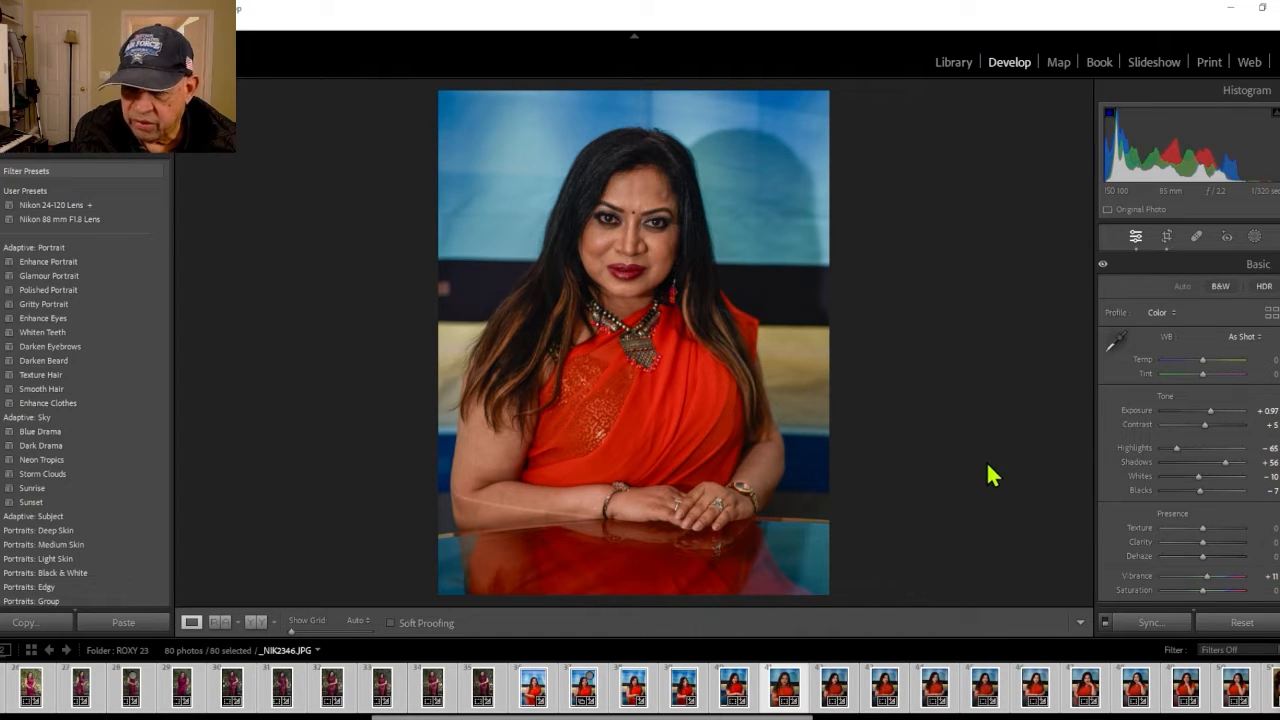
left_click(59, 281)
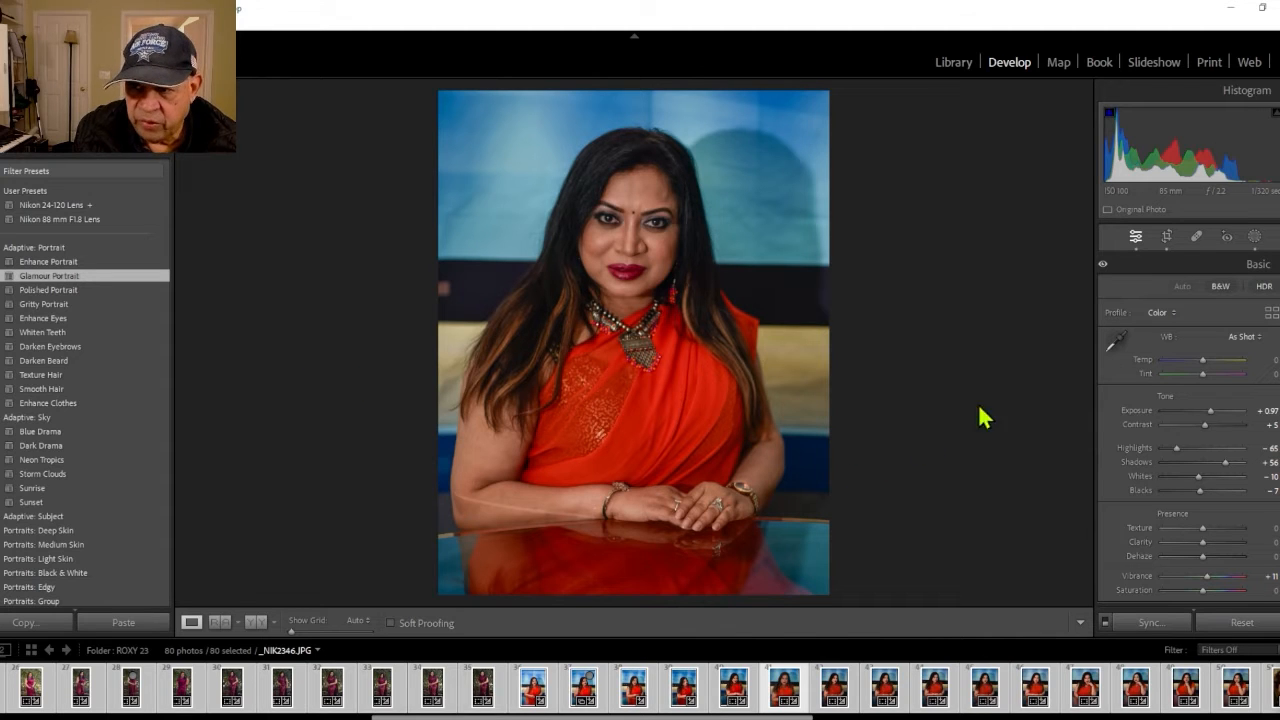
Preview the preset's masks close up on the eyes and set the eye sclera mask's exposure to 0.83
left_click(1255, 240)
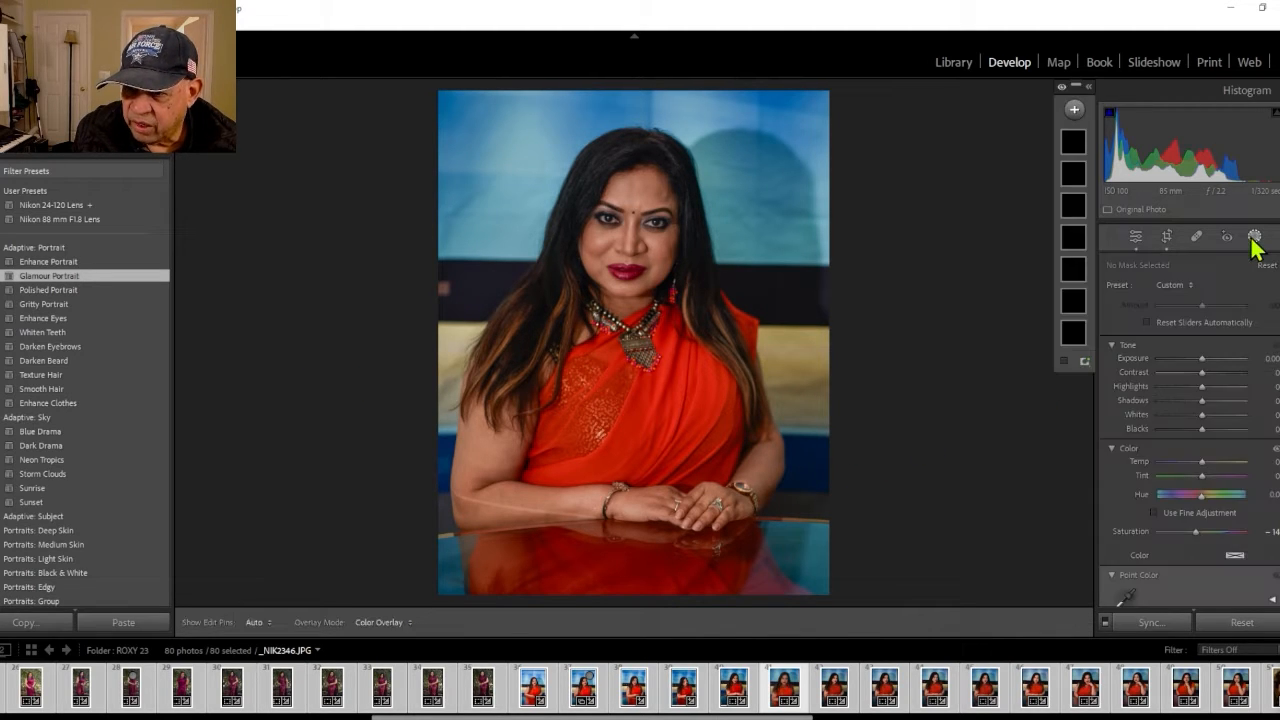
left_click(1072, 143)
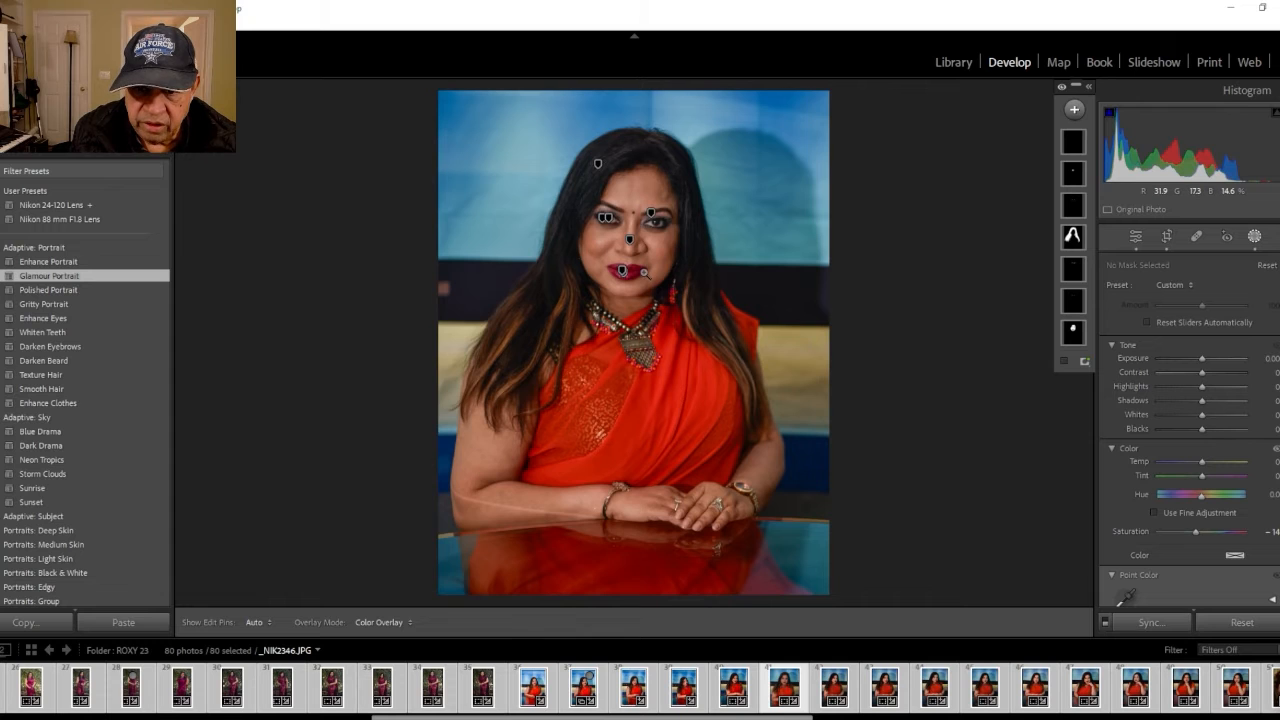
left_click_drag(645, 270, 686, 636)
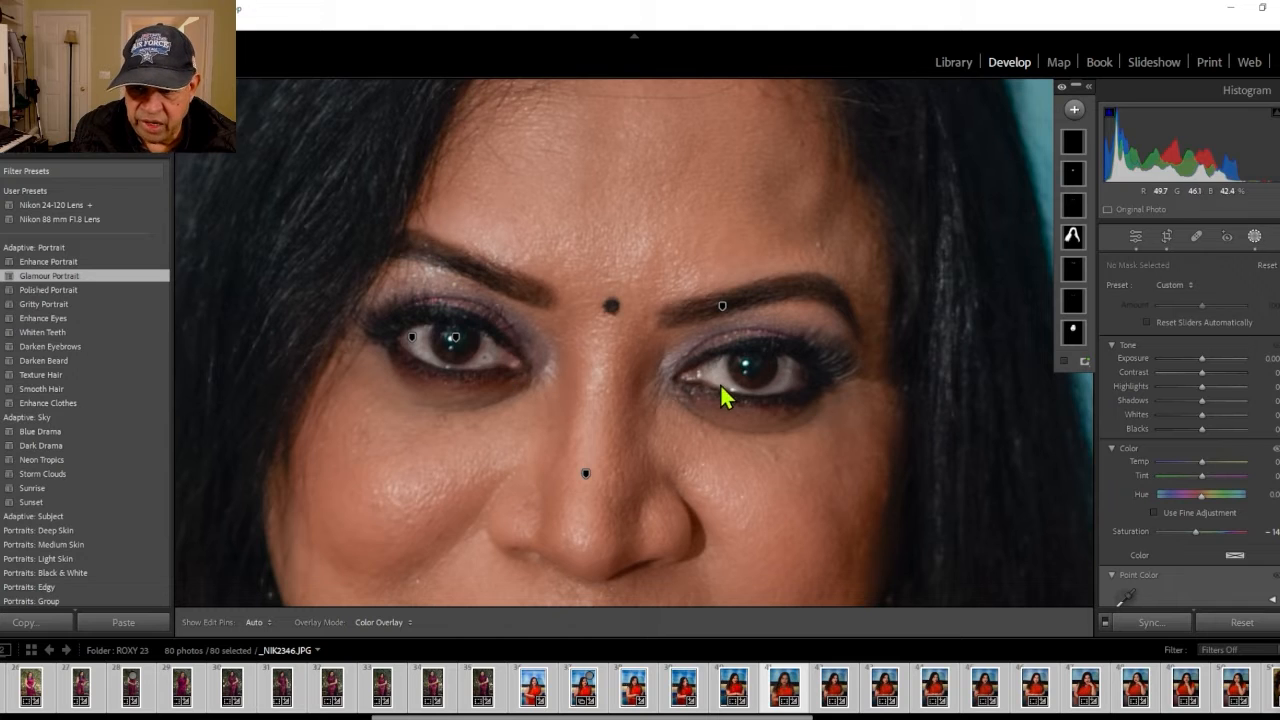
mouse_move(1078, 240)
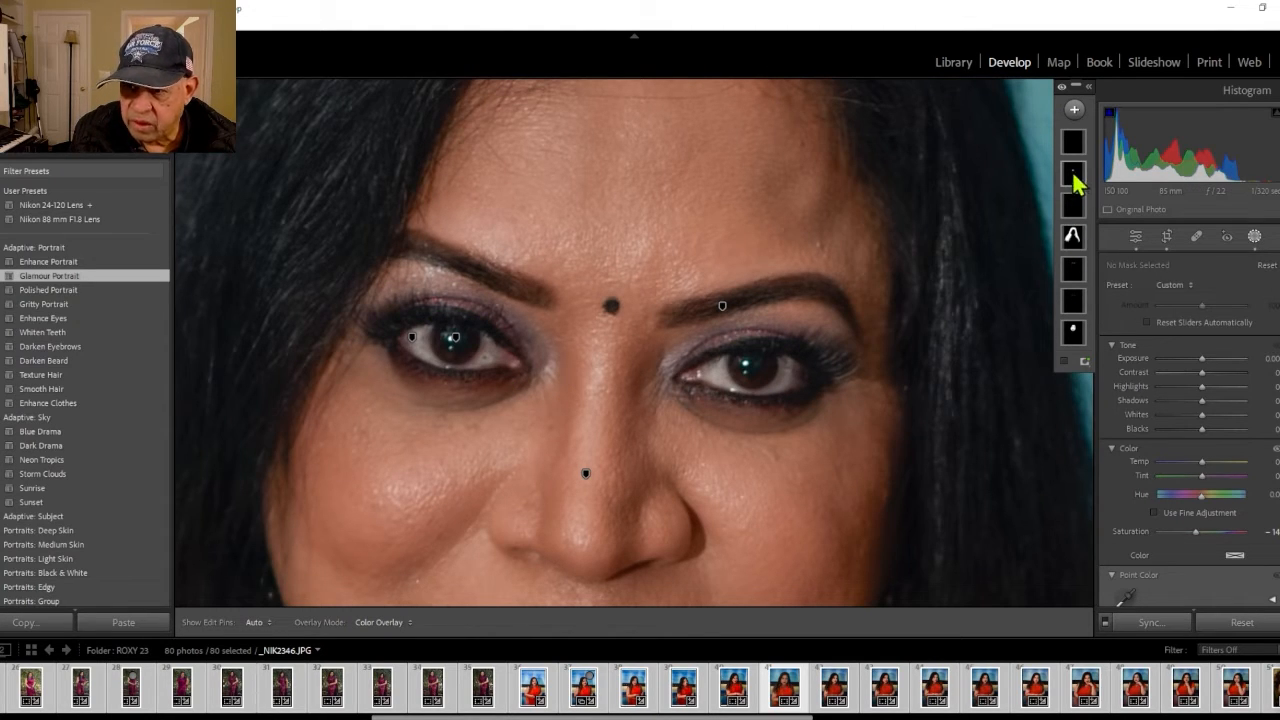
mouse_move(1078, 208)
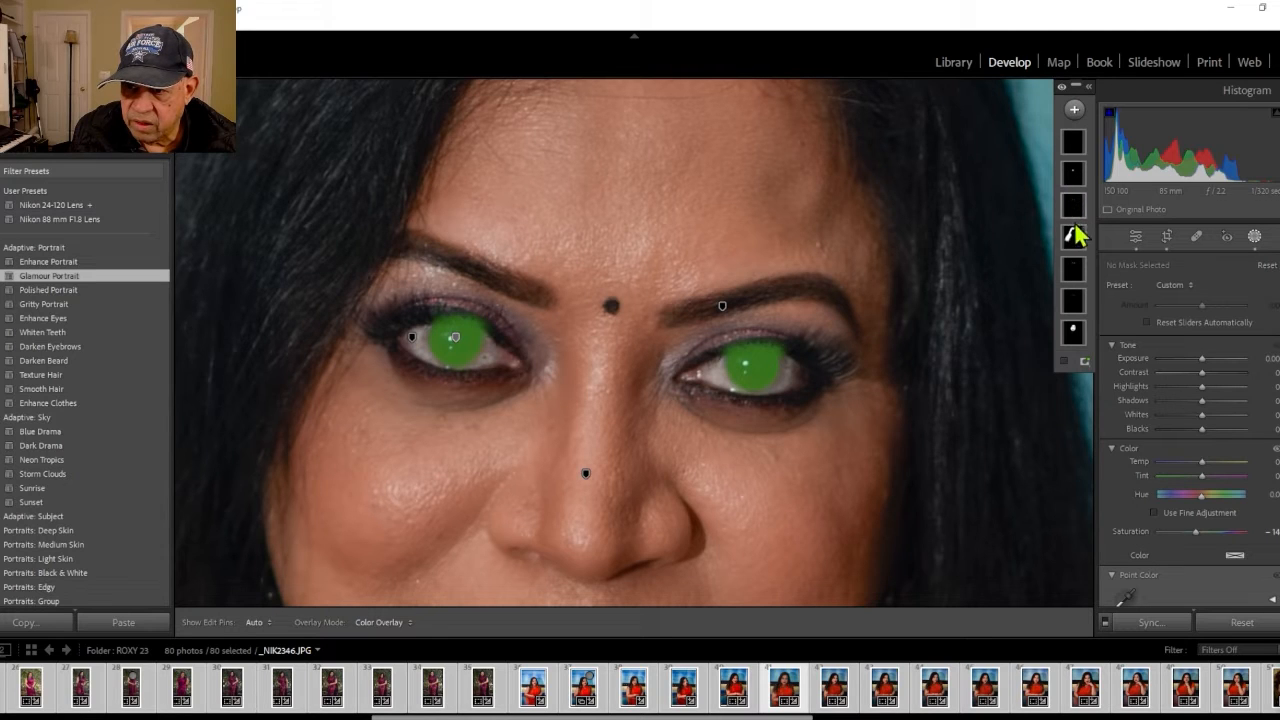
mouse_move(1074, 281)
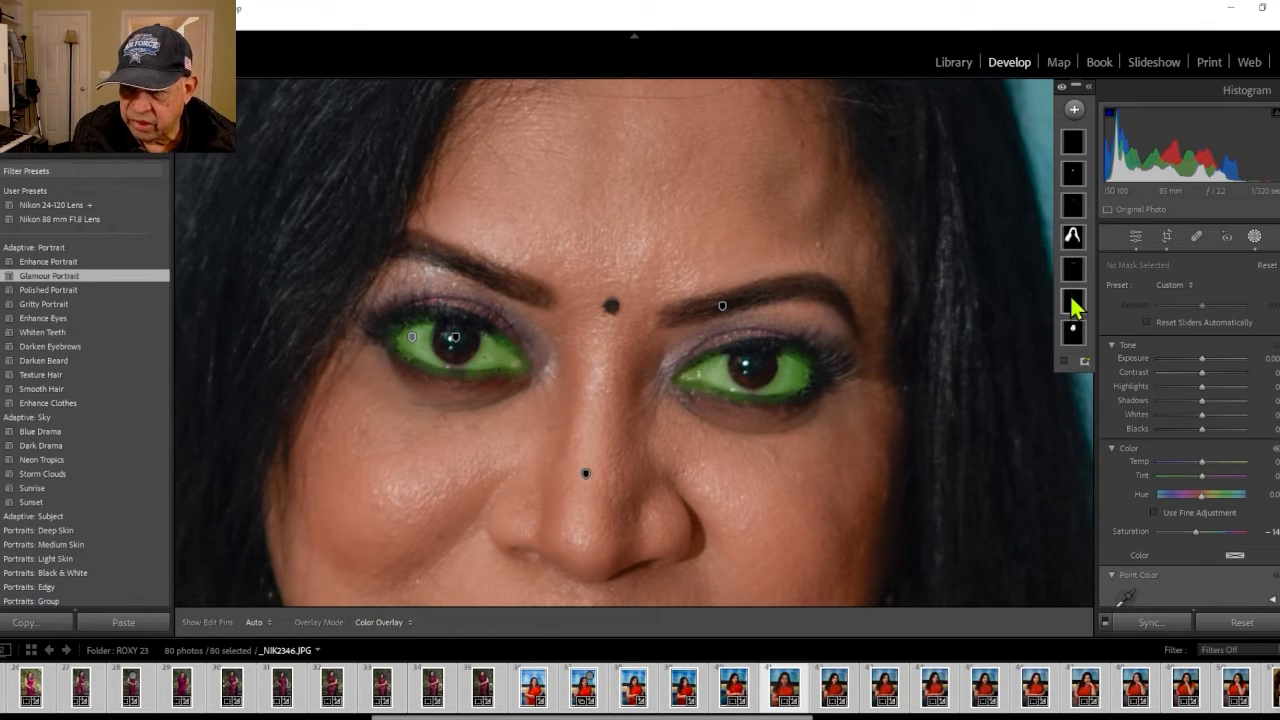
left_click(1074, 310)
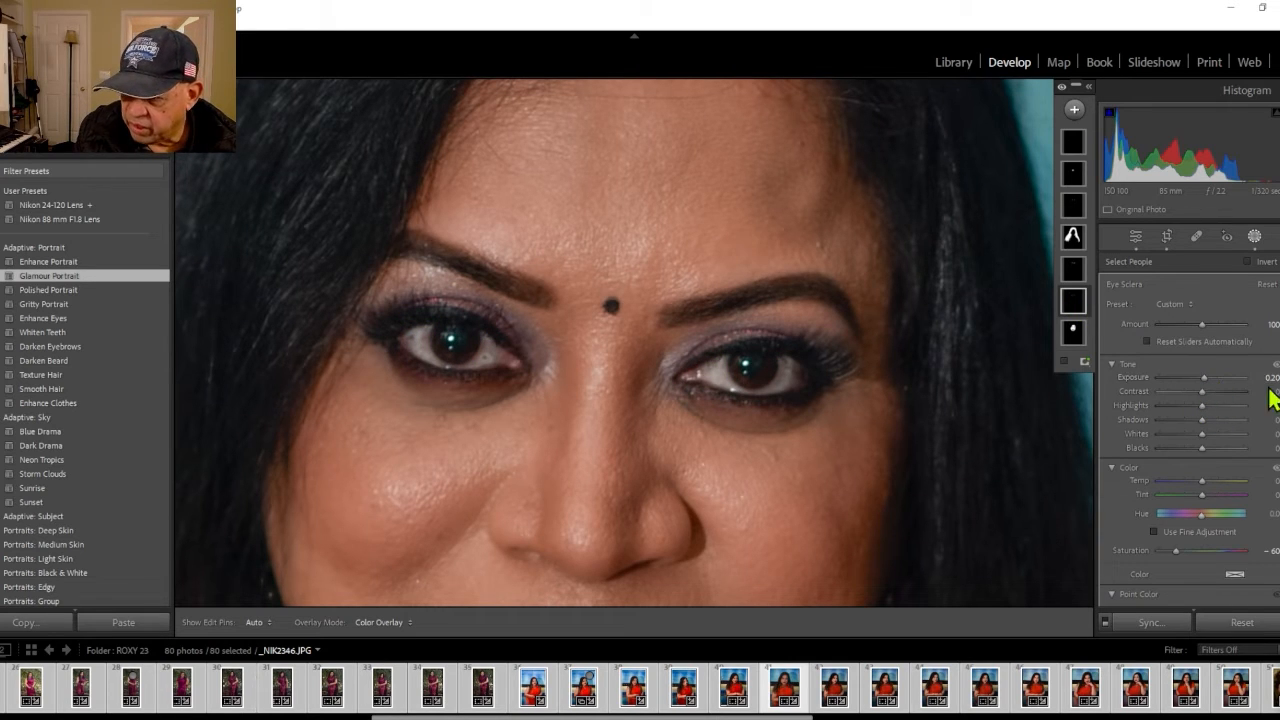
mouse_move(1205, 389)
left_mouse_down()
mouse_move(1241, 383)
mouse_move(1210, 396)
left_mouse_up()
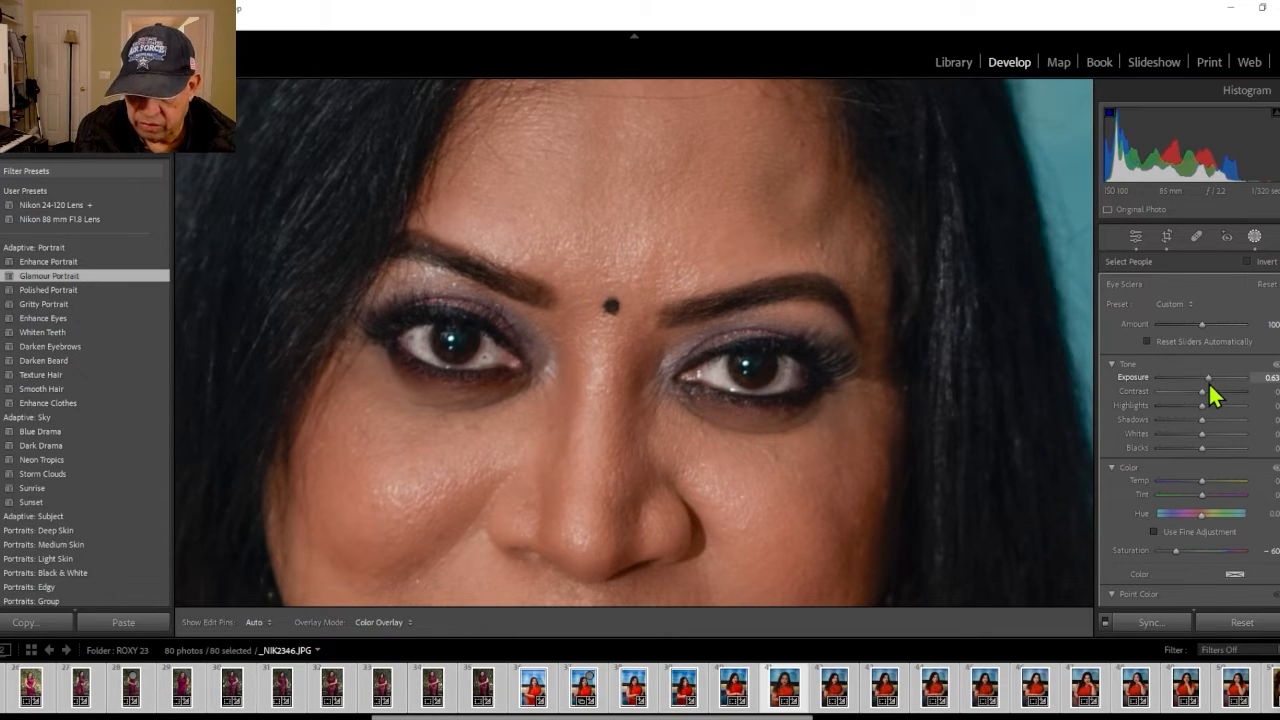
left_click_drag(1212, 395, 1212, 386)
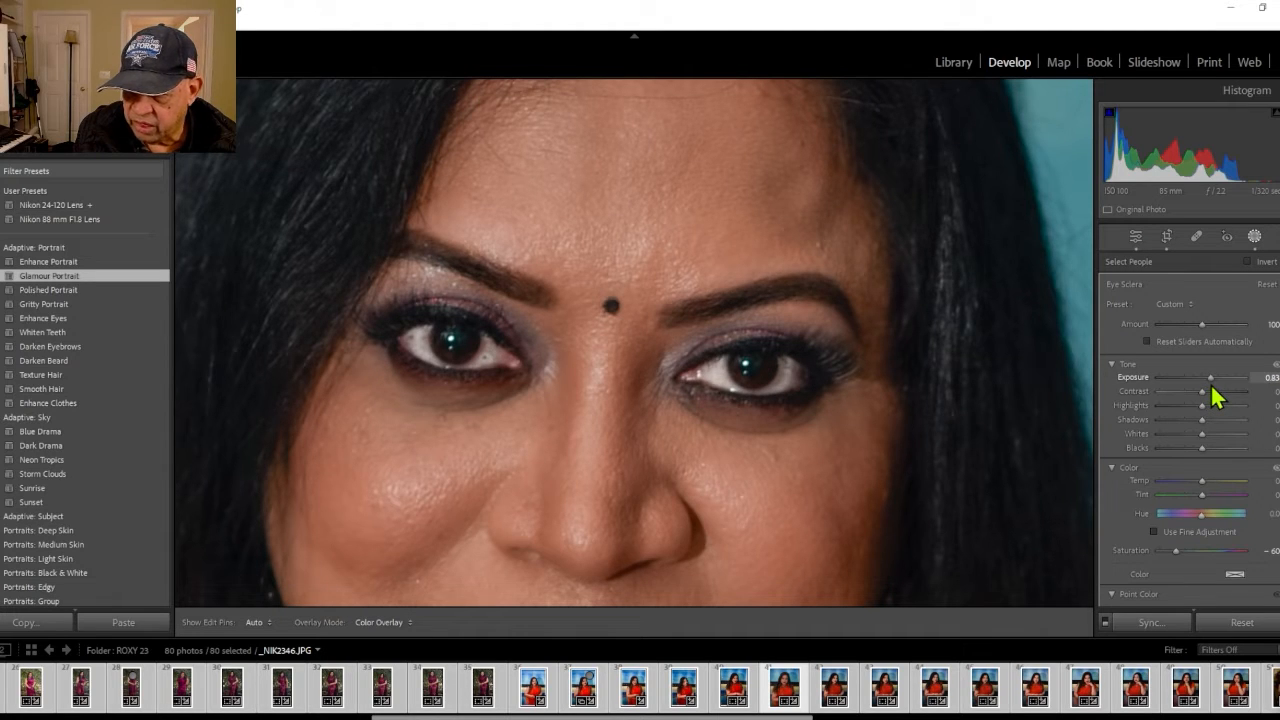
left_click(881, 349)
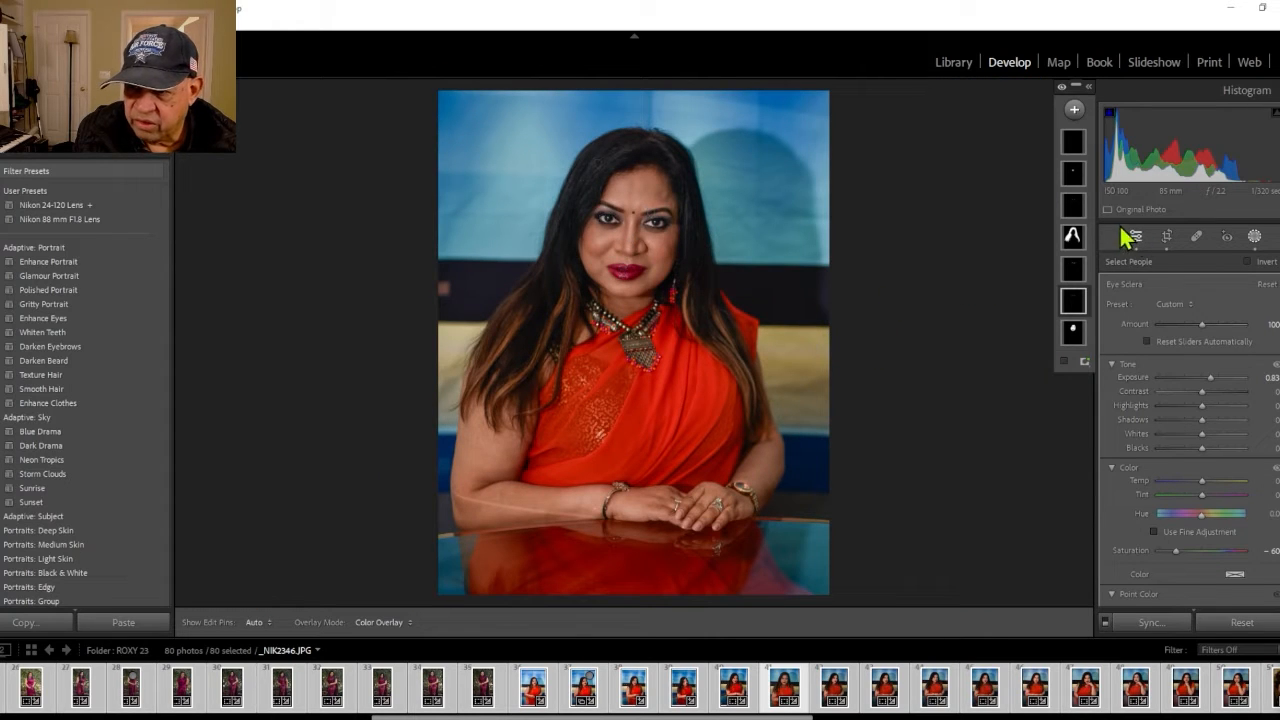
Set the facial skin mask's exposure to 0.17 and its clarity and texture to -45, and compare the photo with its before view
left_click(1075, 338)
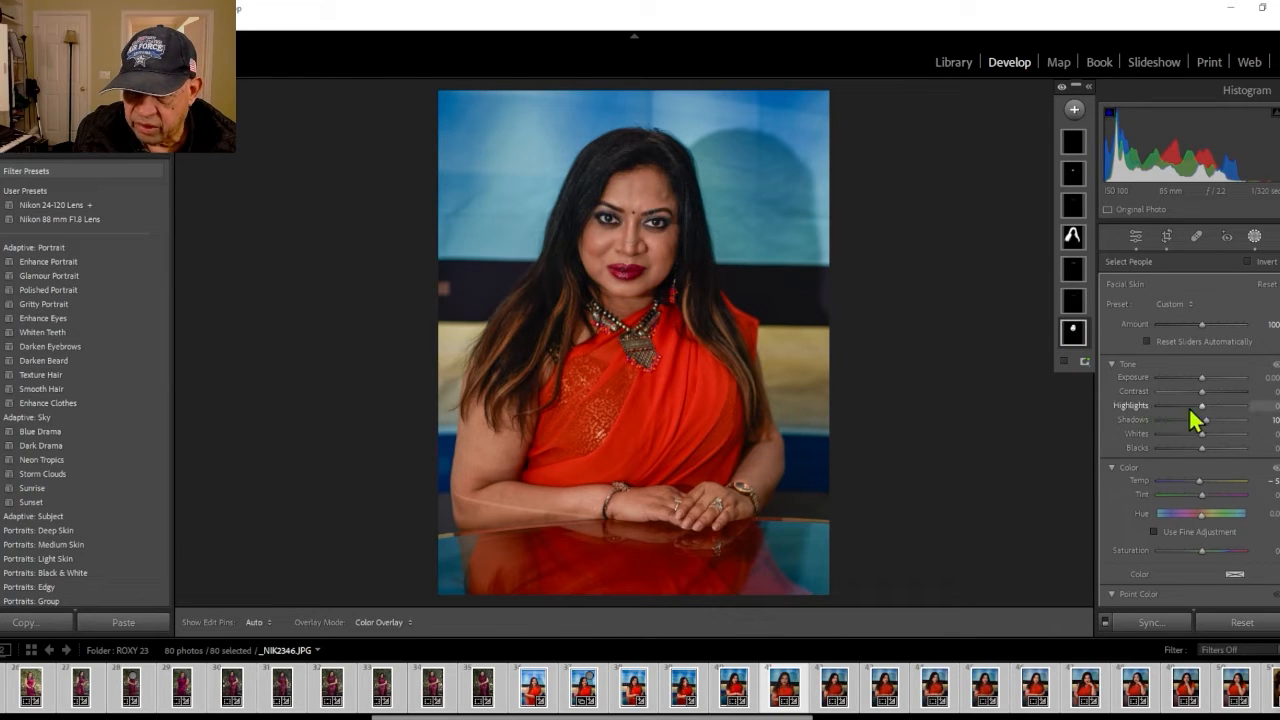
left_click_drag(1201, 378, 1203, 377)
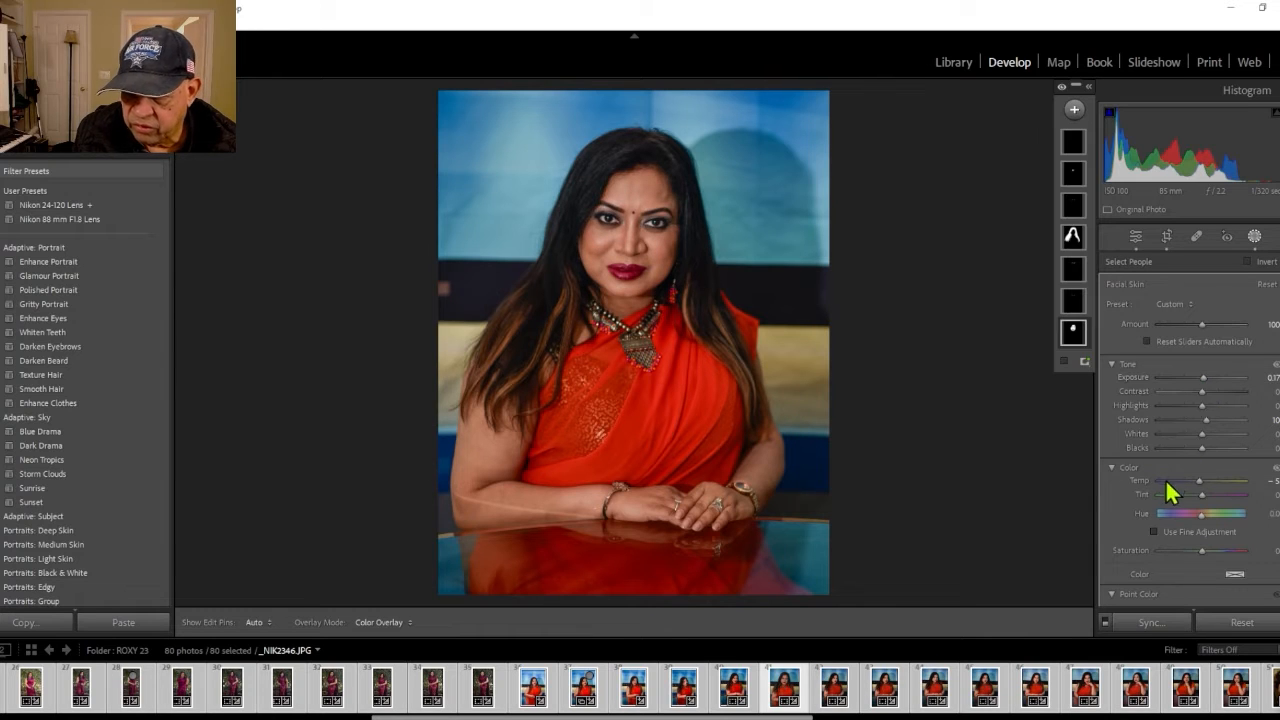
scroll(1162, 498, "down", 6)
scroll(1162, 505, "down", 5)
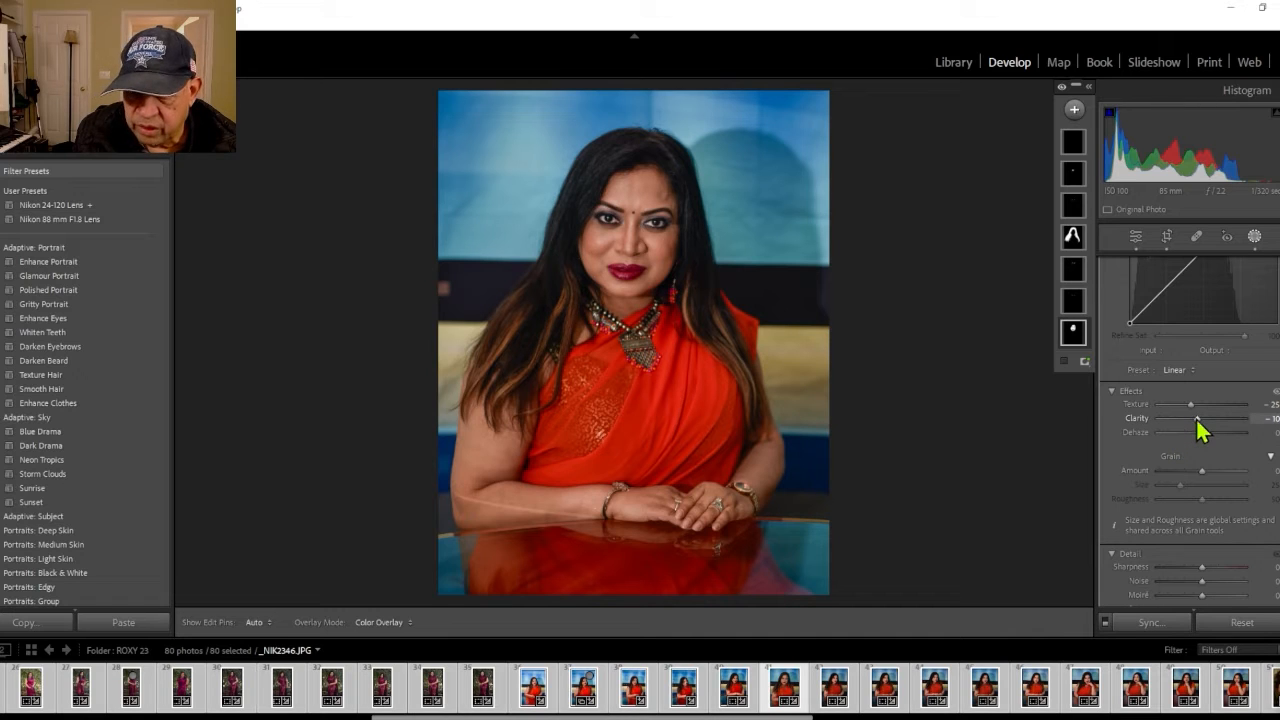
left_click_drag(1198, 419, 1150, 426)
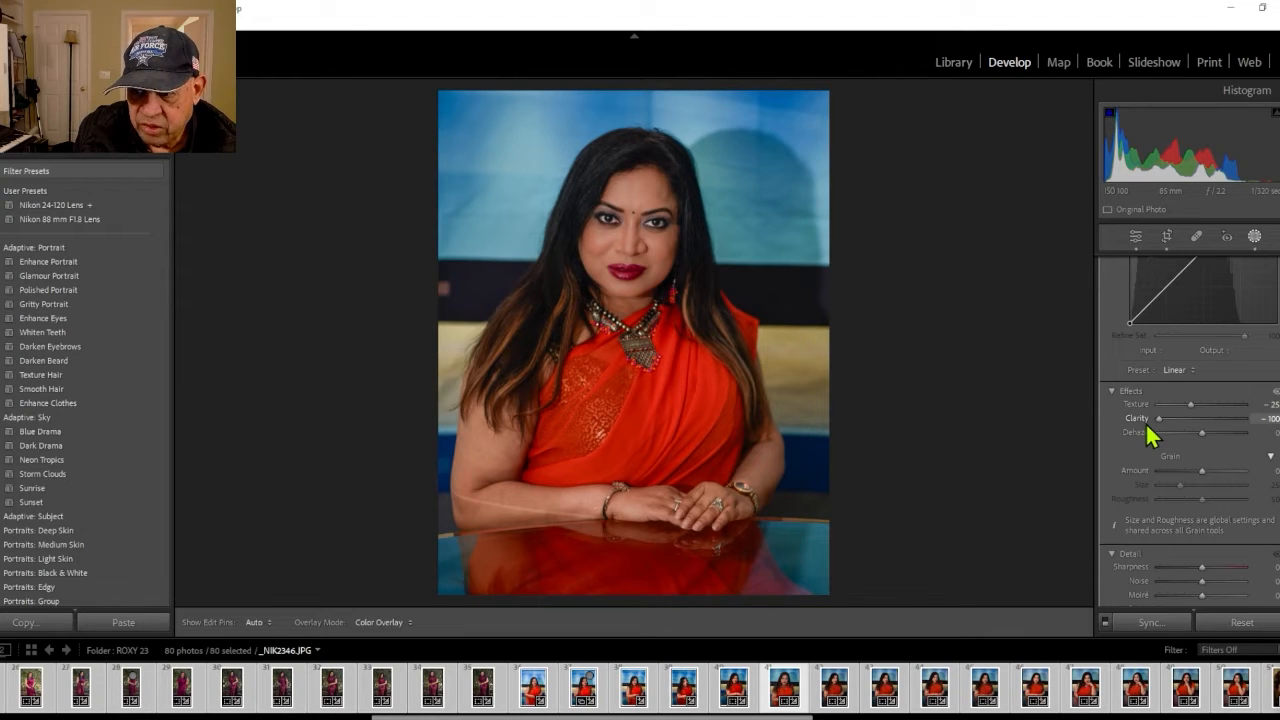
left_click_drag(1149, 427, 1186, 437)
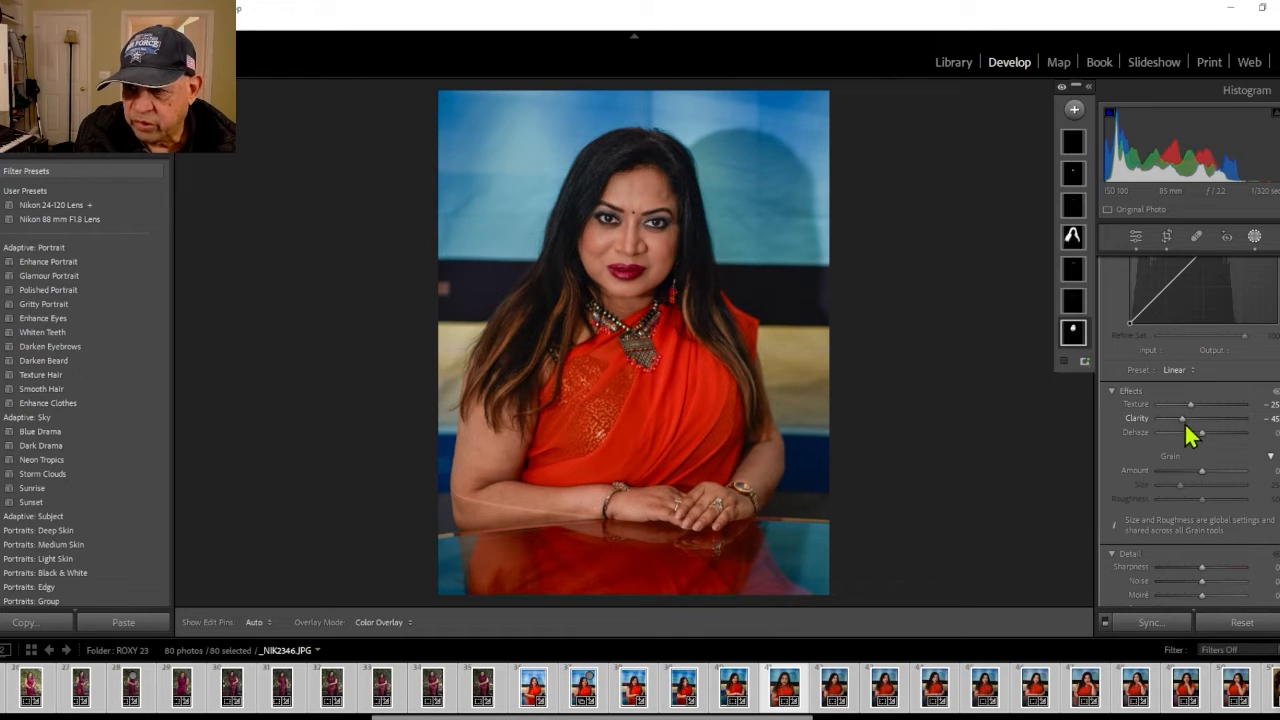
left_click_drag(1190, 404, 1182, 405)
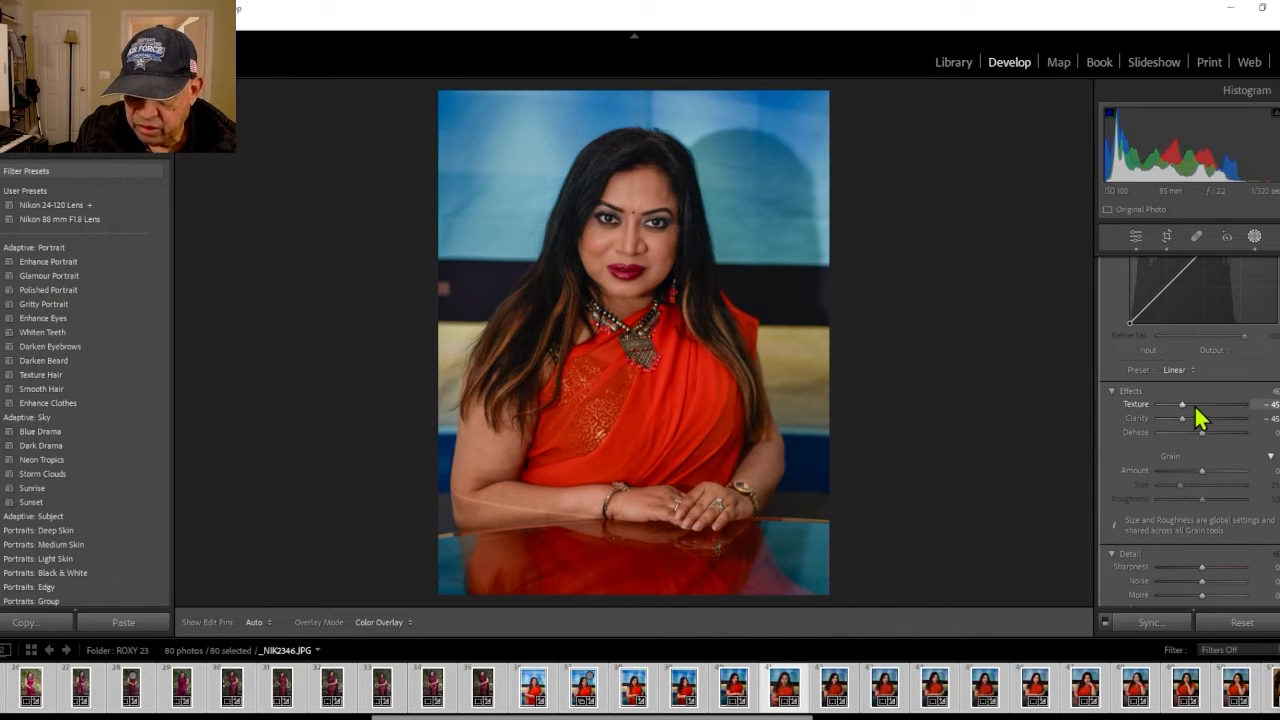
key("backslash")
key("backslash")
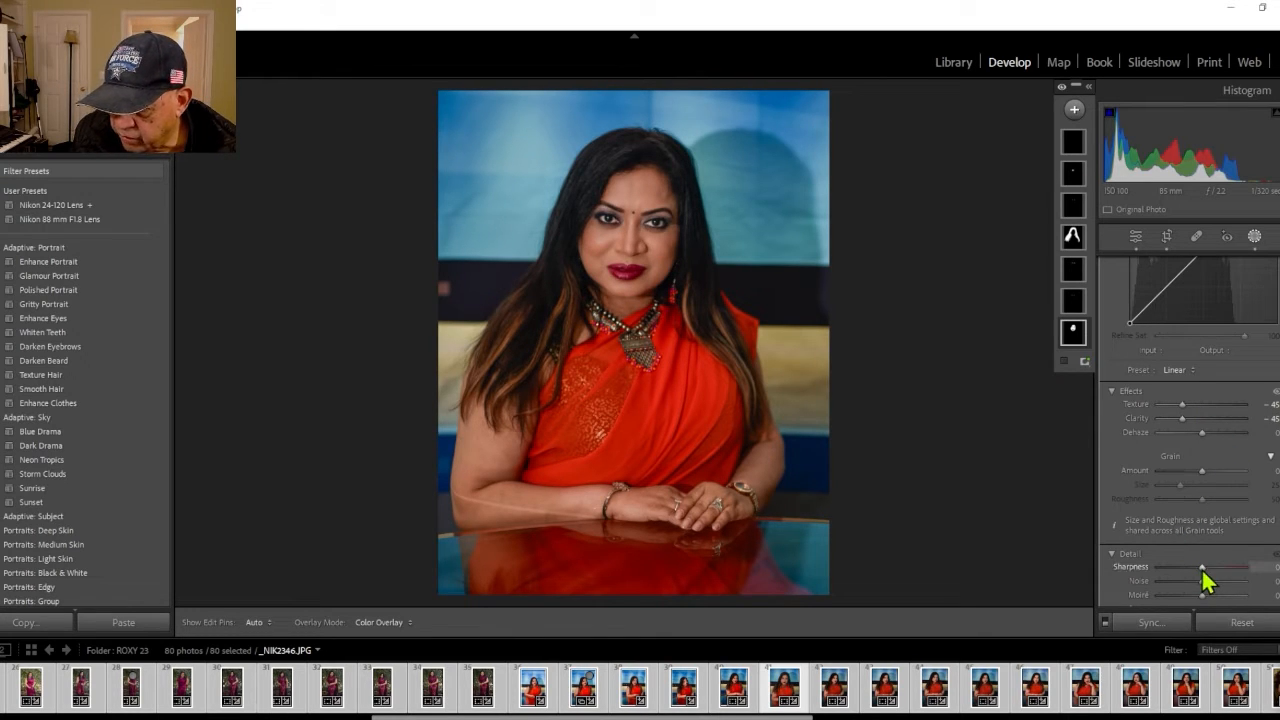
Set the facial skin mask's sharpness to 31, clarity to -36 and texture to -32
left_click_drag(1208, 568, 1220, 583)
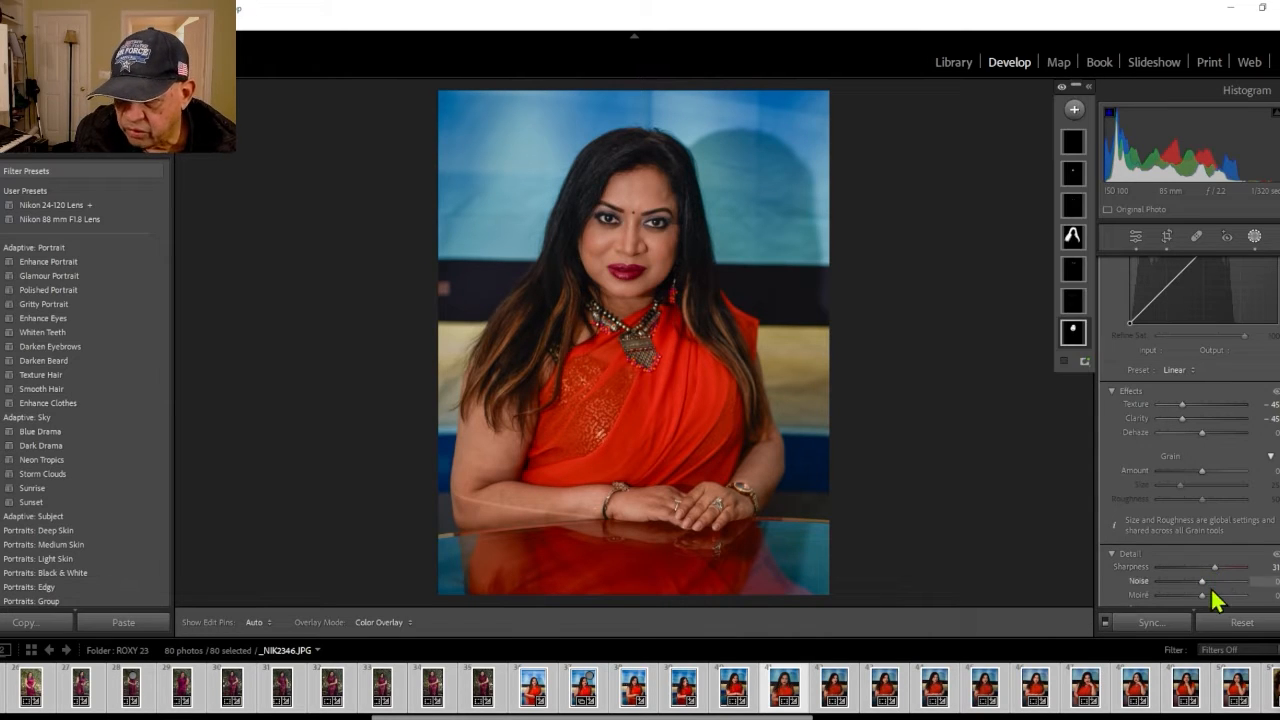
scroll(1163, 574, "up", 3)
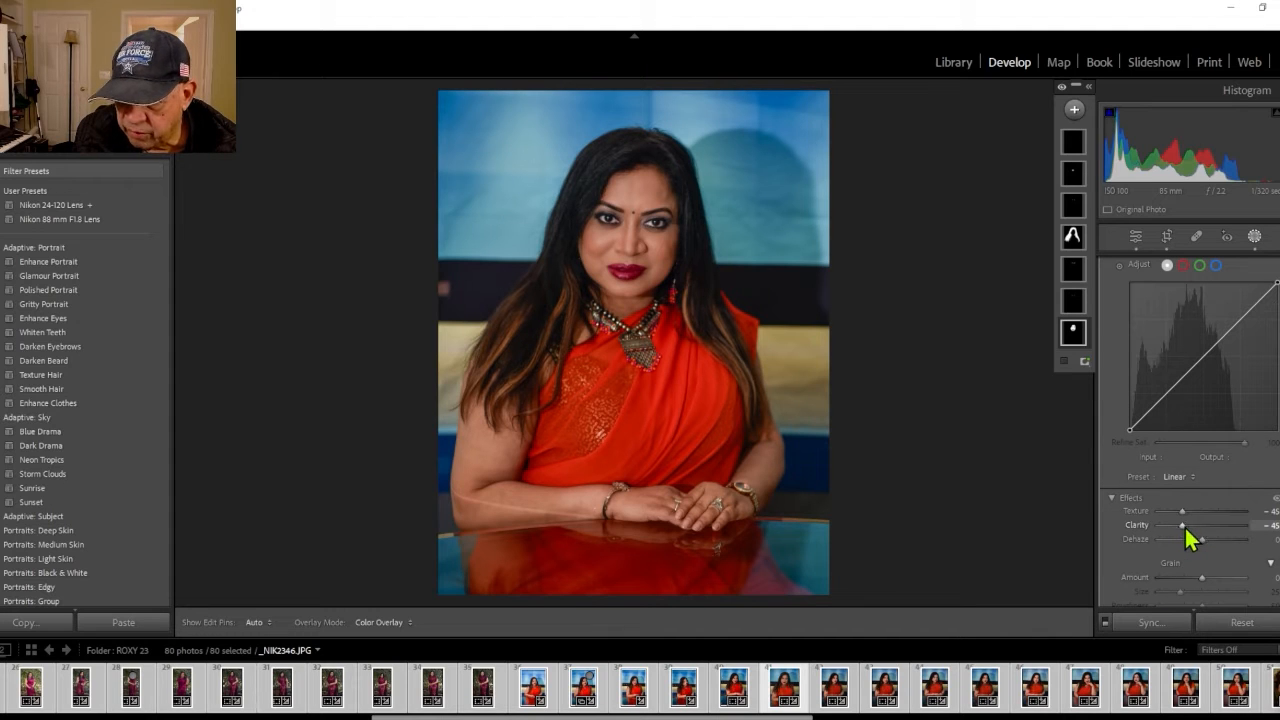
left_click_drag(1180, 530, 1188, 512)
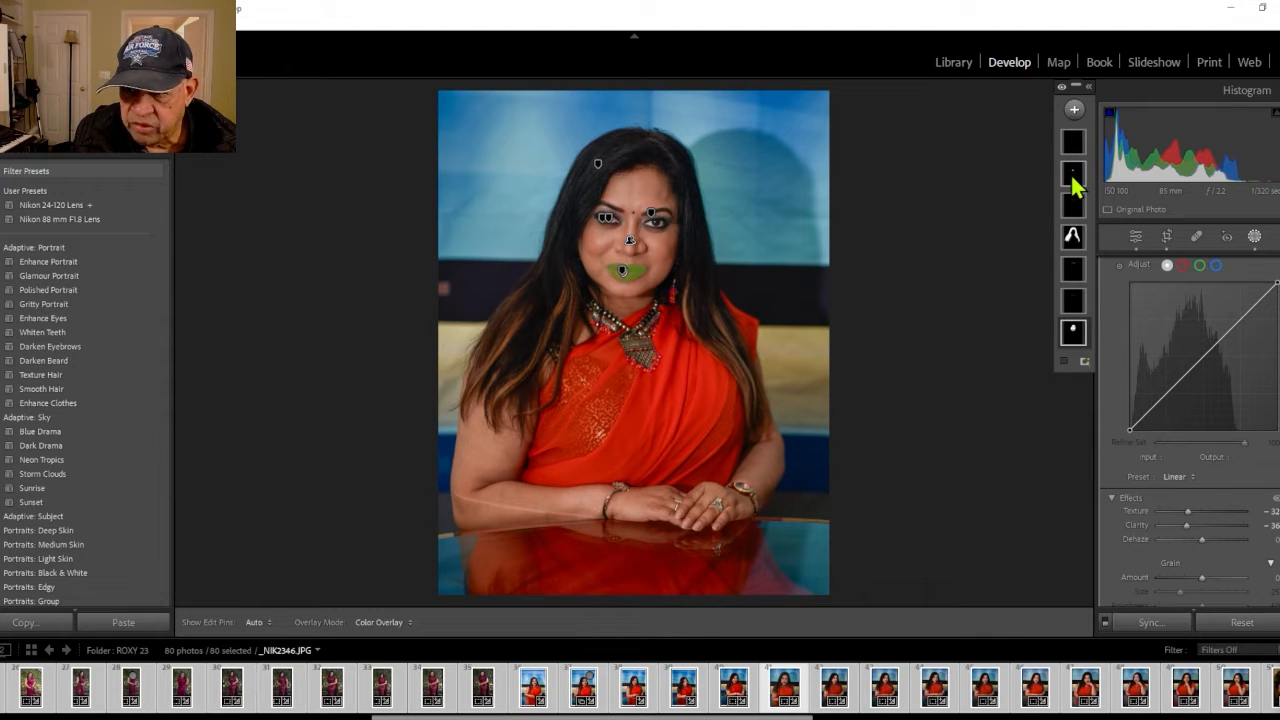
Try a different exposure on the lips mask
left_click(1073, 180)
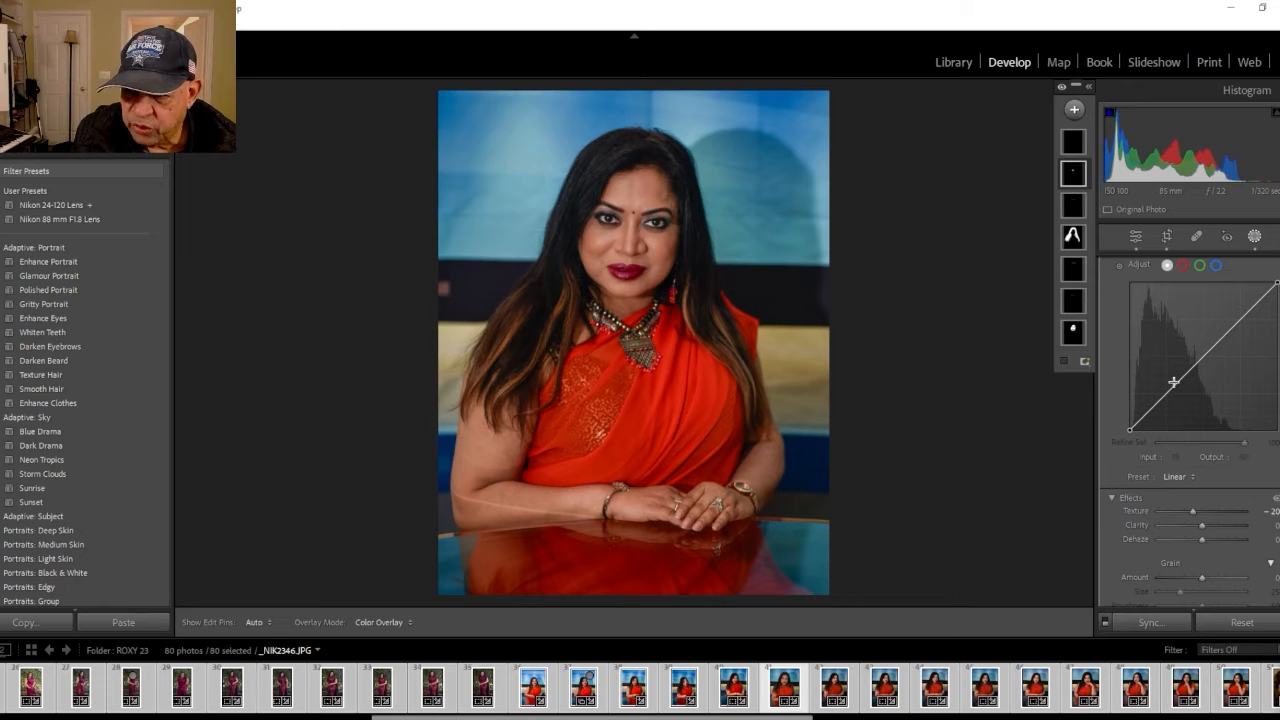
scroll(1219, 372, "up", 10)
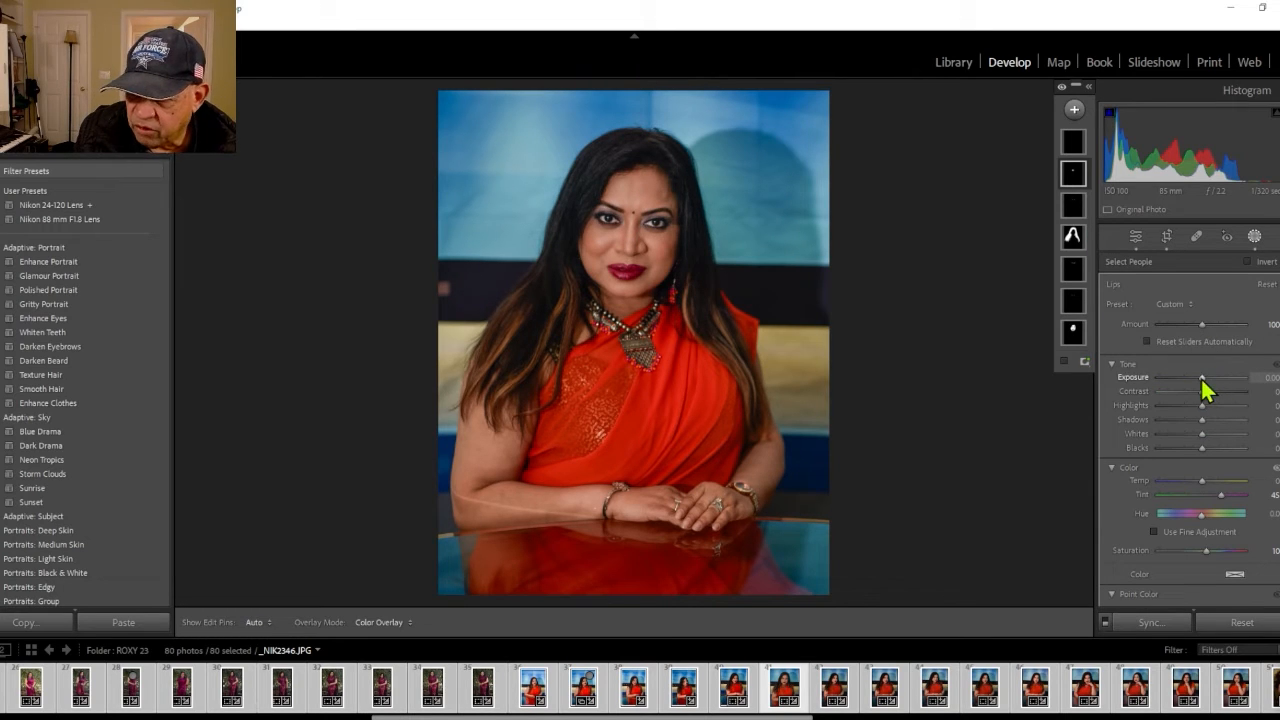
mouse_move(1201, 377)
left_mouse_down()
mouse_move(1190, 388)
mouse_move(1215, 387)
mouse_move(1202, 392)
left_mouse_up()
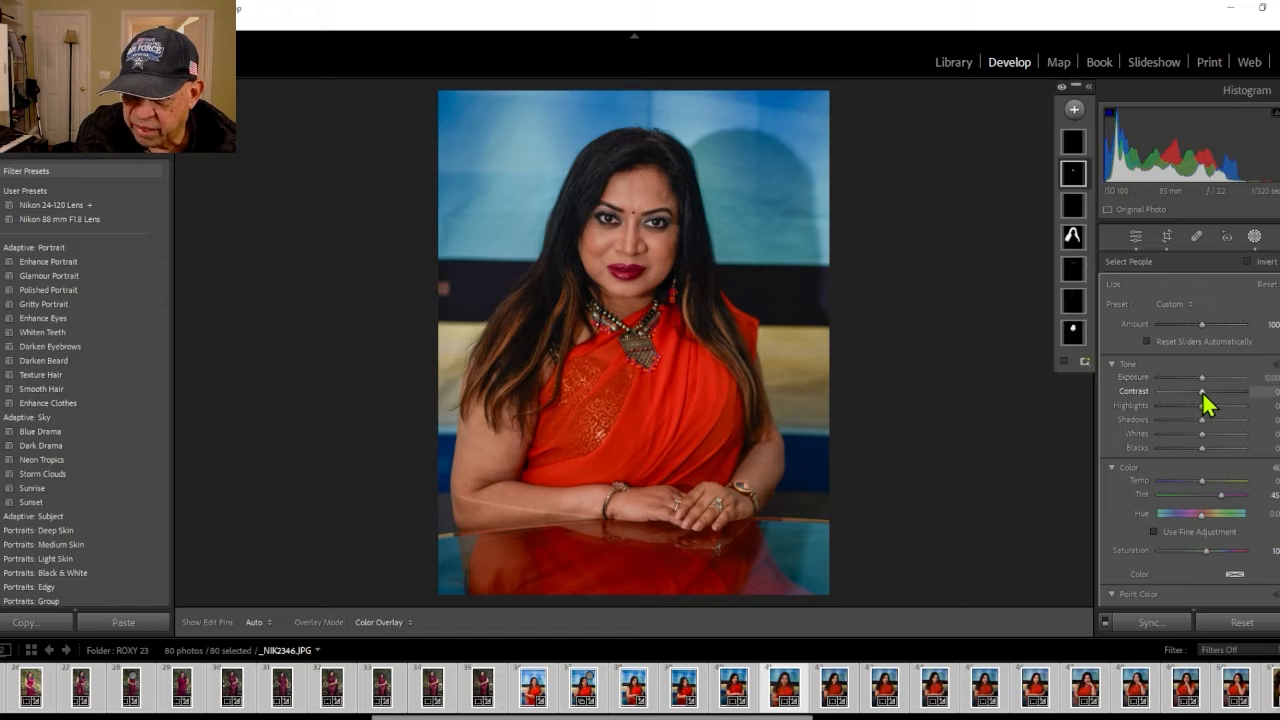
Set the iris and pupil mask's saturation to 54 and exposure to 0.50
left_click(1073, 206)
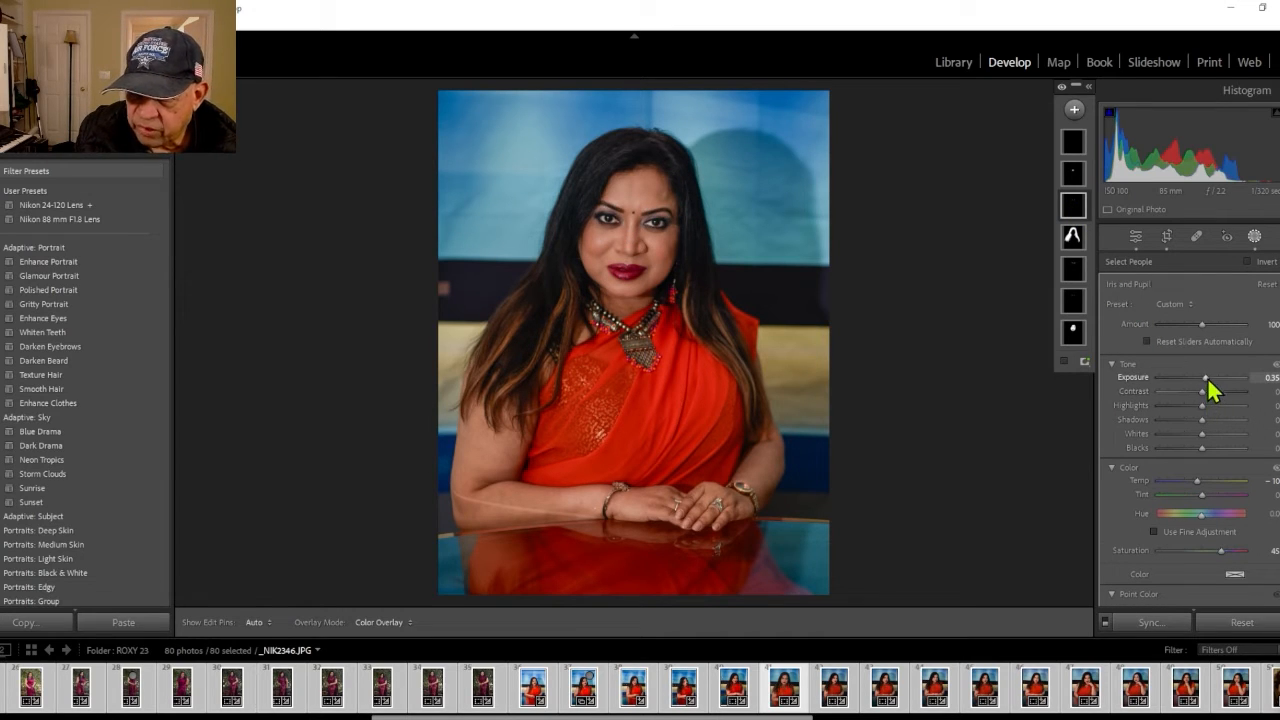
mouse_move(1208, 378)
left_mouse_down()
mouse_move(1228, 378)
mouse_move(1188, 400)
mouse_move(1204, 392)
left_mouse_up()
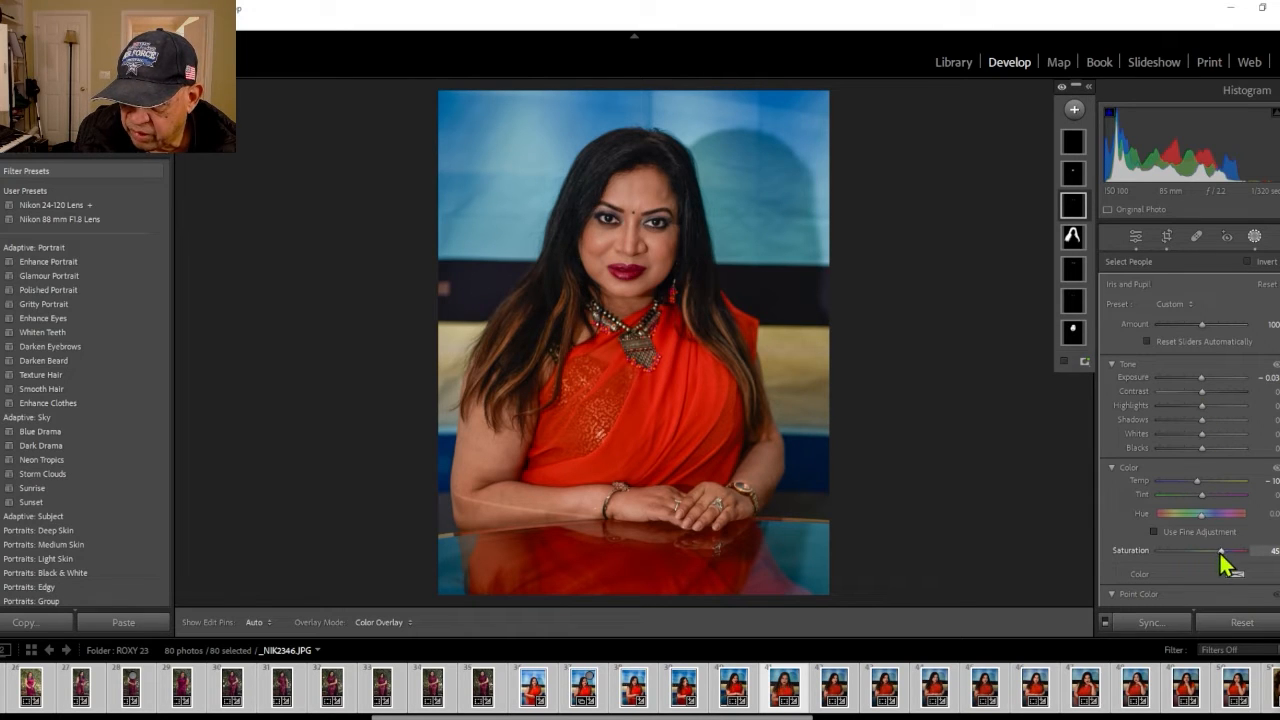
mouse_move(1223, 556)
left_mouse_down()
mouse_move(1187, 557)
mouse_move(1224, 556)
left_mouse_up()
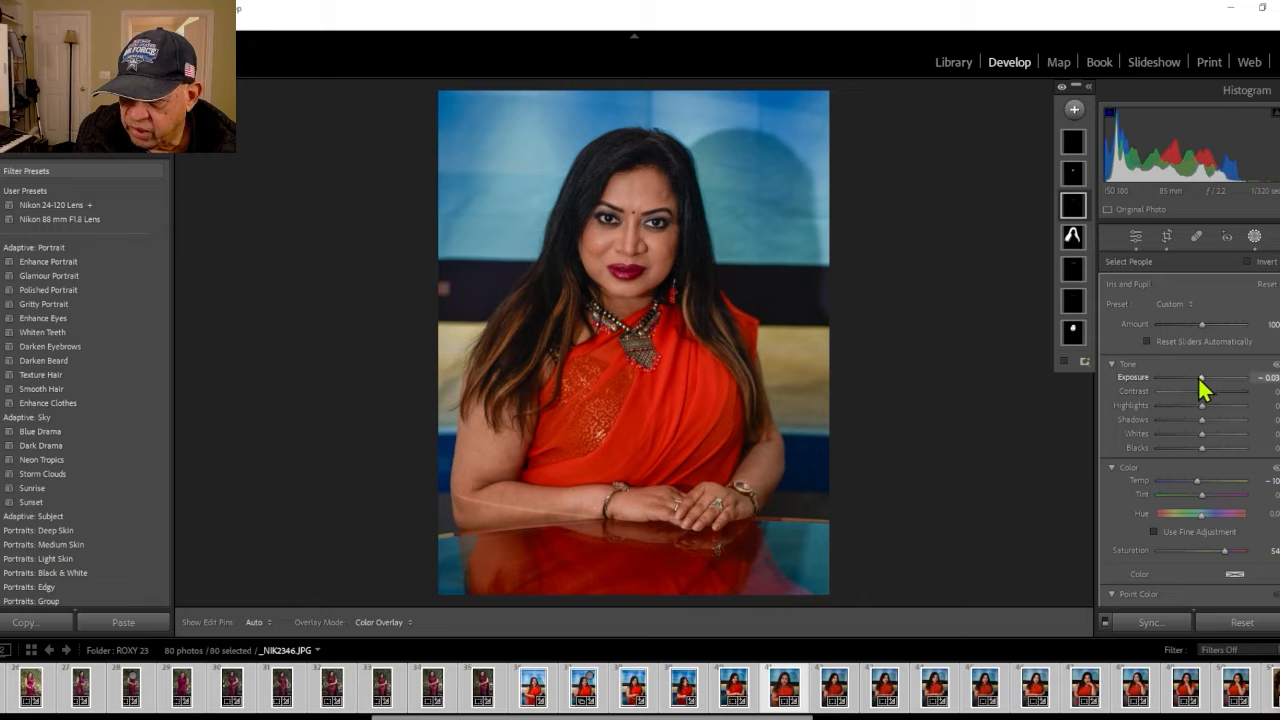
left_click_drag(1201, 377, 1206, 377)
scroll(1182, 522, "down", 2)
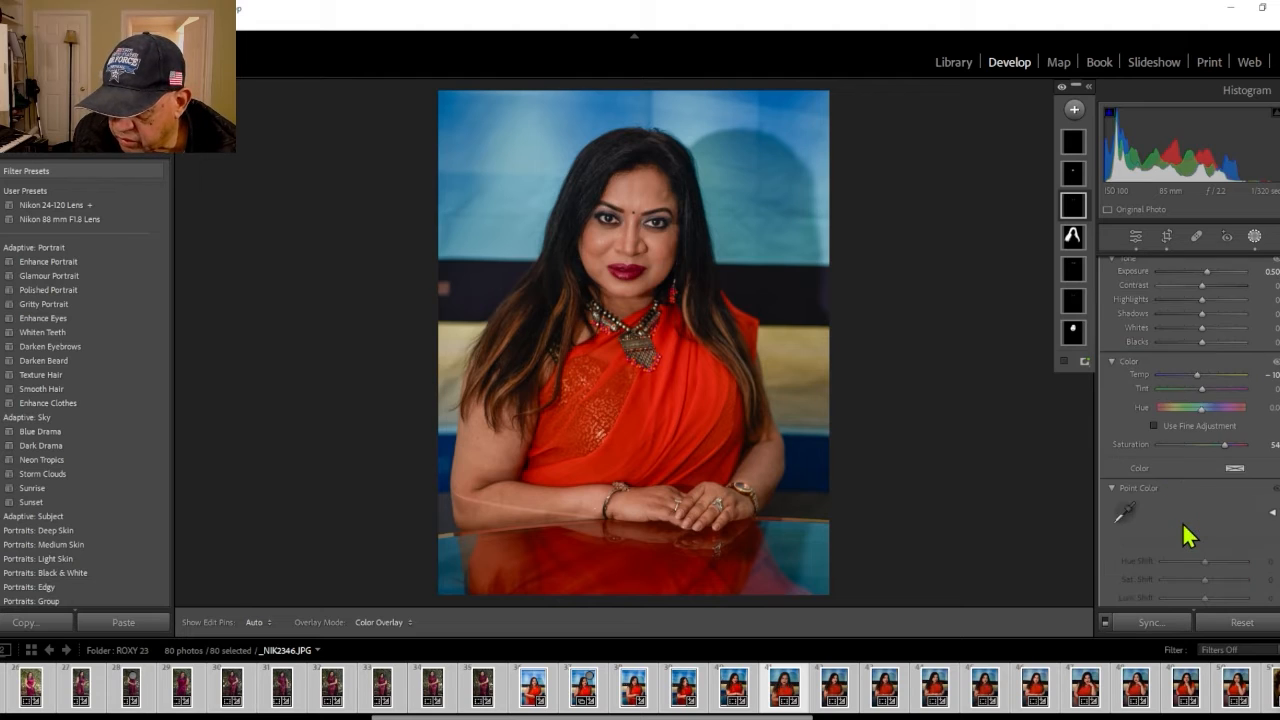
scroll(1182, 522, "down", 5)
mouse_move(1203, 473)
left_mouse_down()
mouse_move(1237, 466)
mouse_move(1201, 491)
left_mouse_up()
scroll(1170, 335, "up", 10)
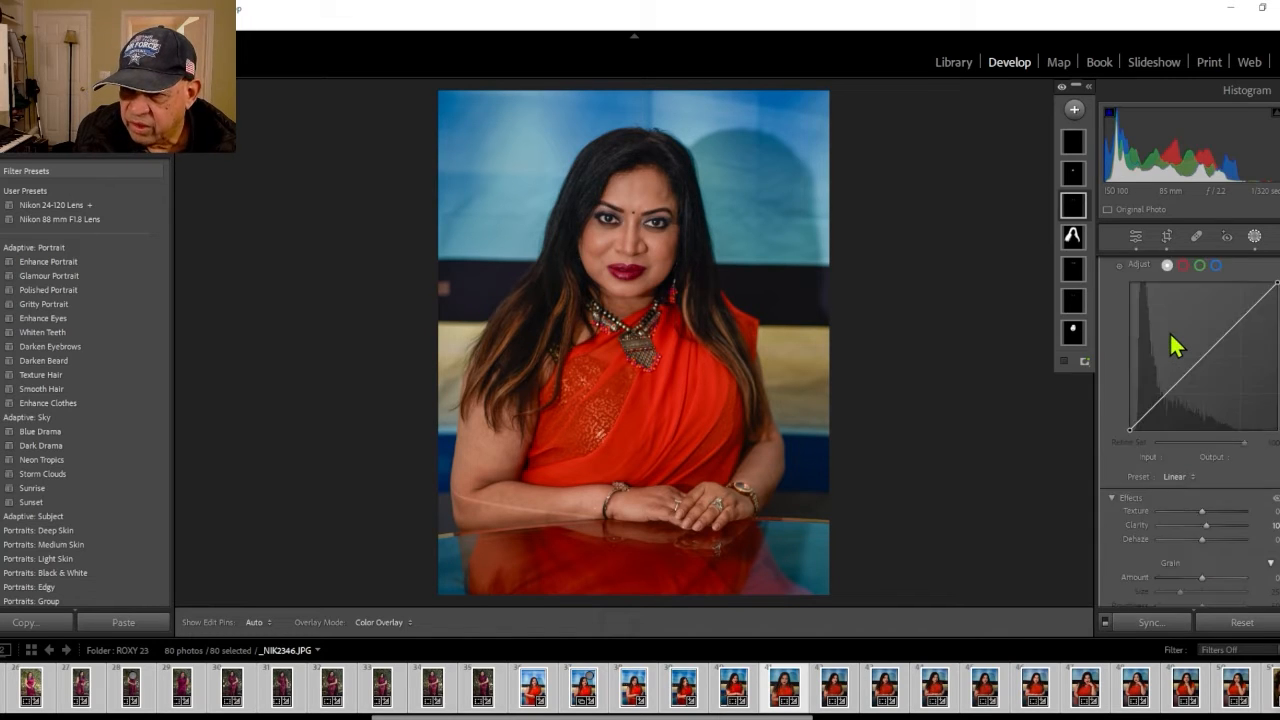
mouse_move(1085, 257)
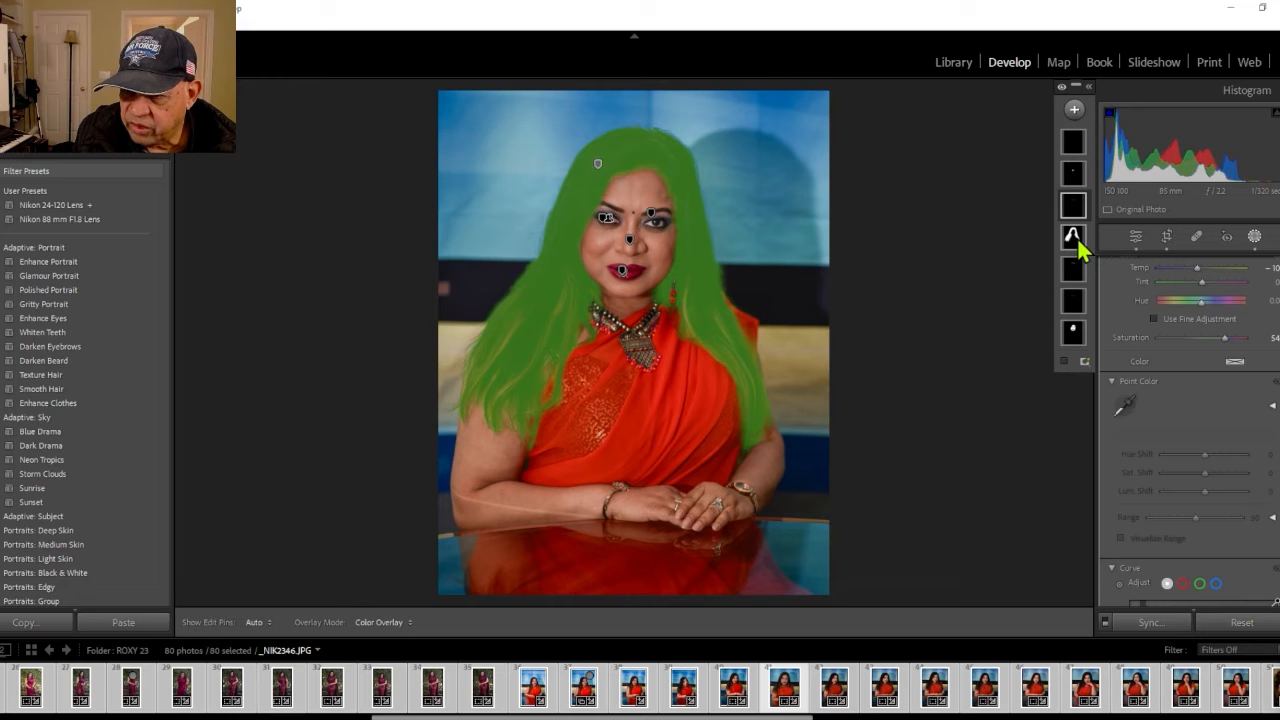
Try different sharpness and blacks values on the hair mask, and set its exposure to 0.17
left_click(1075, 242)
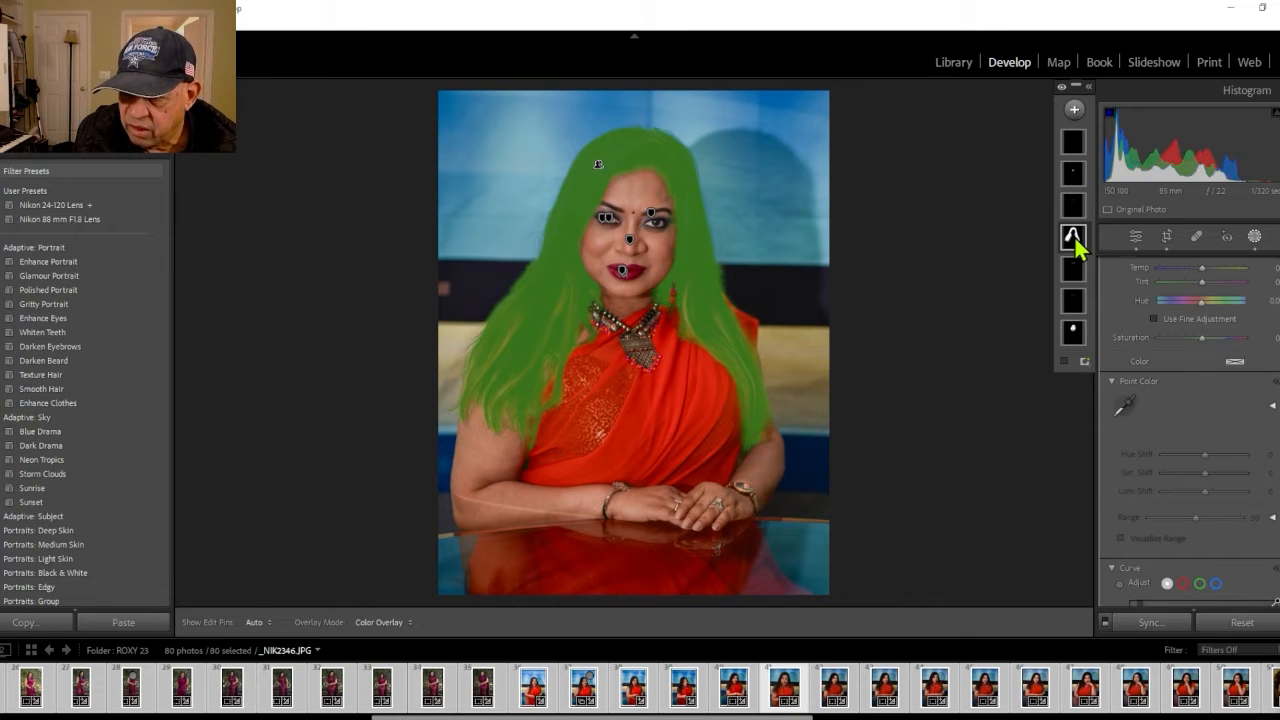
scroll(1172, 455, "up", 4)
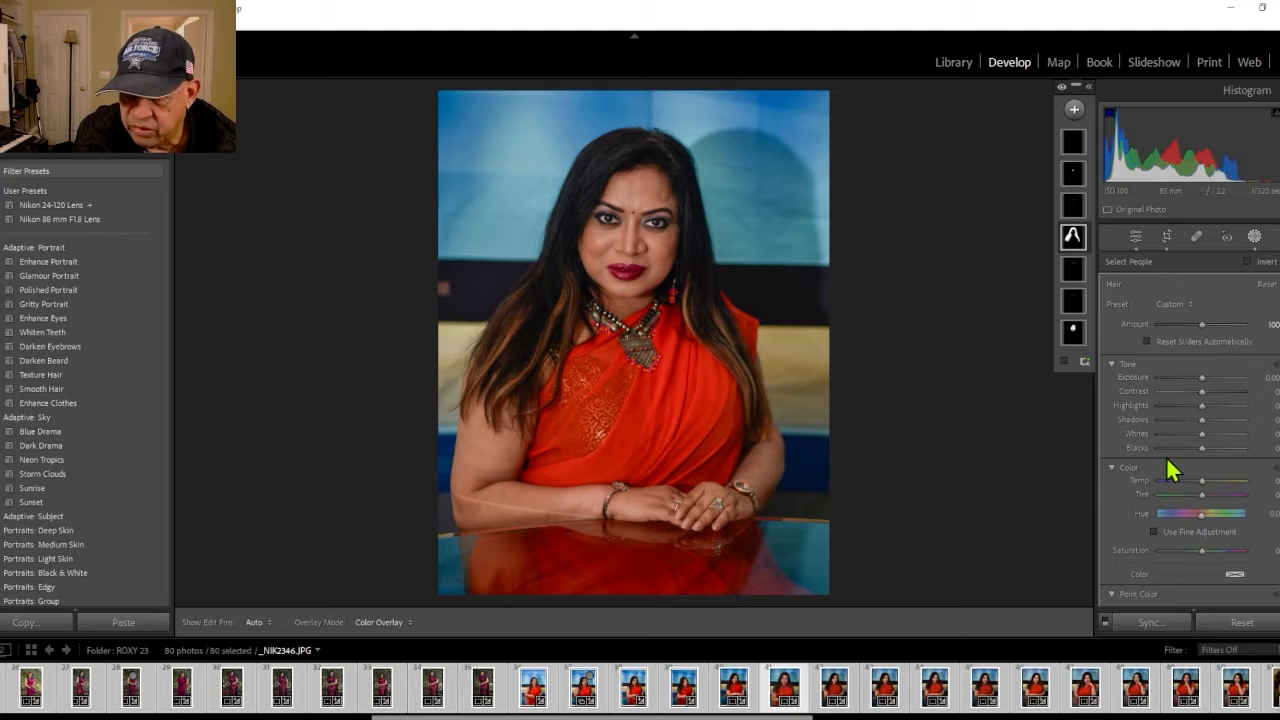
scroll(1170, 468, "down", 5)
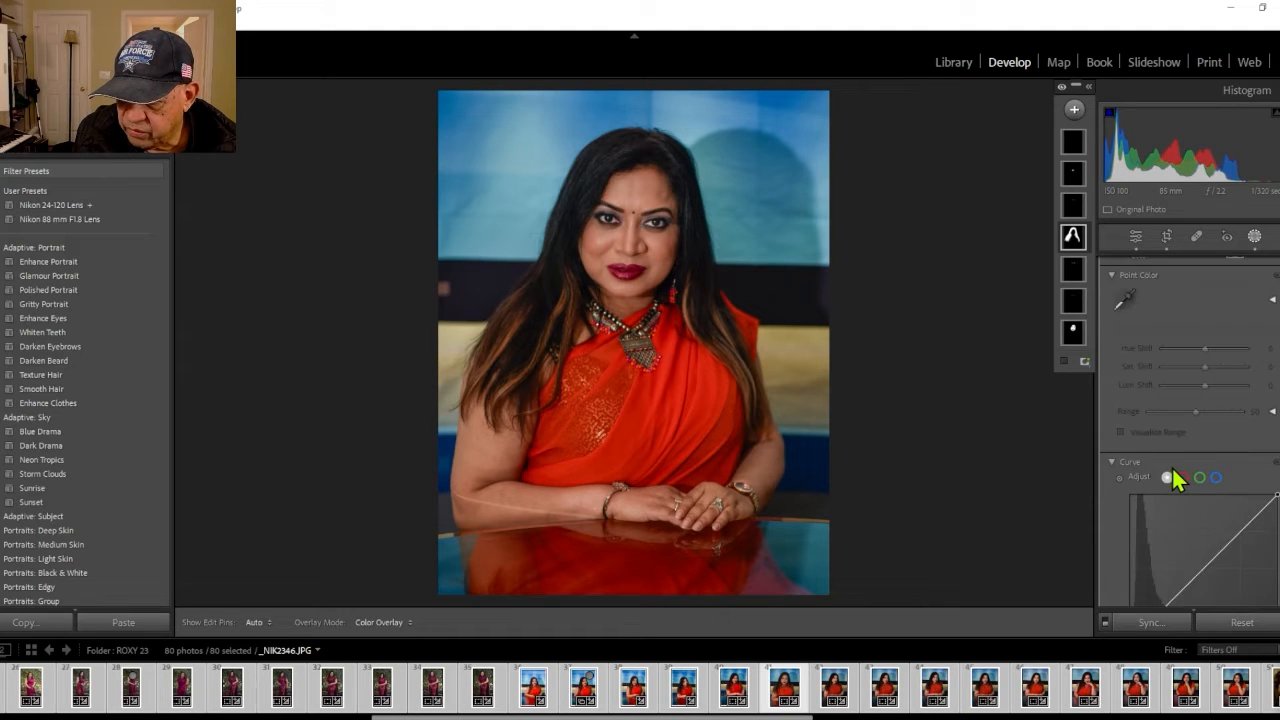
scroll(1175, 480, "down", 3)
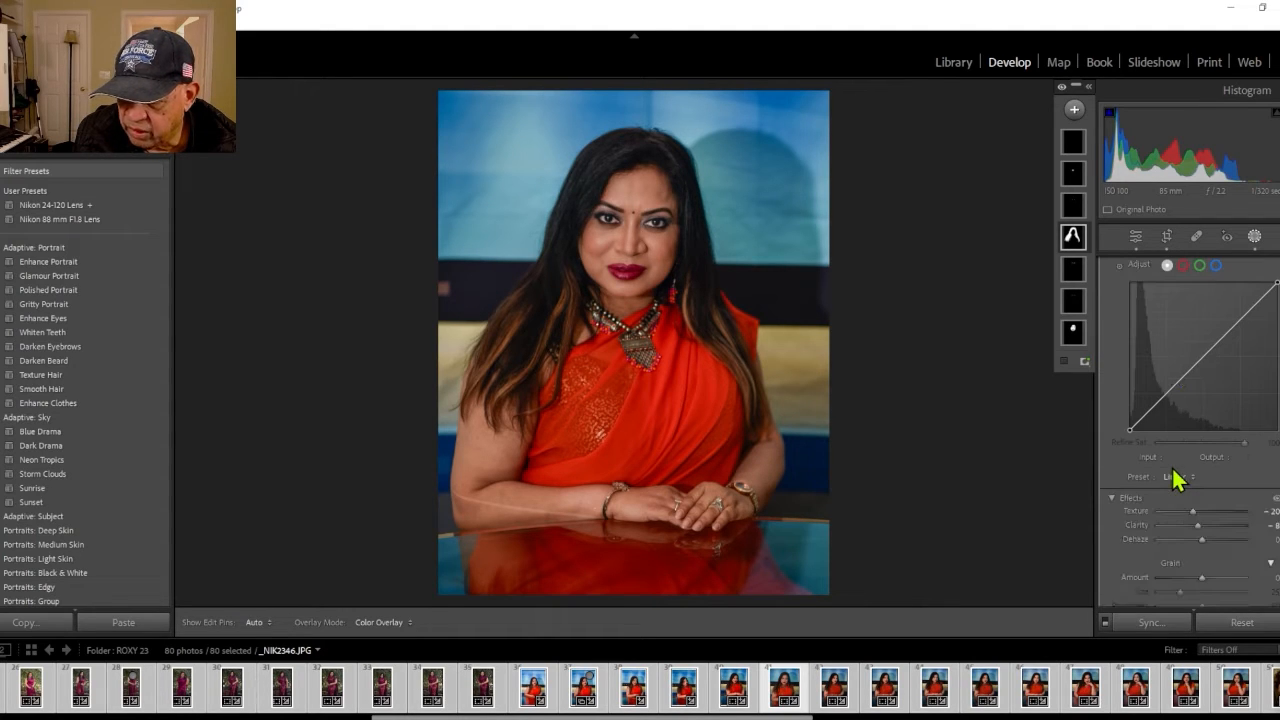
scroll(1177, 482, "down", 2)
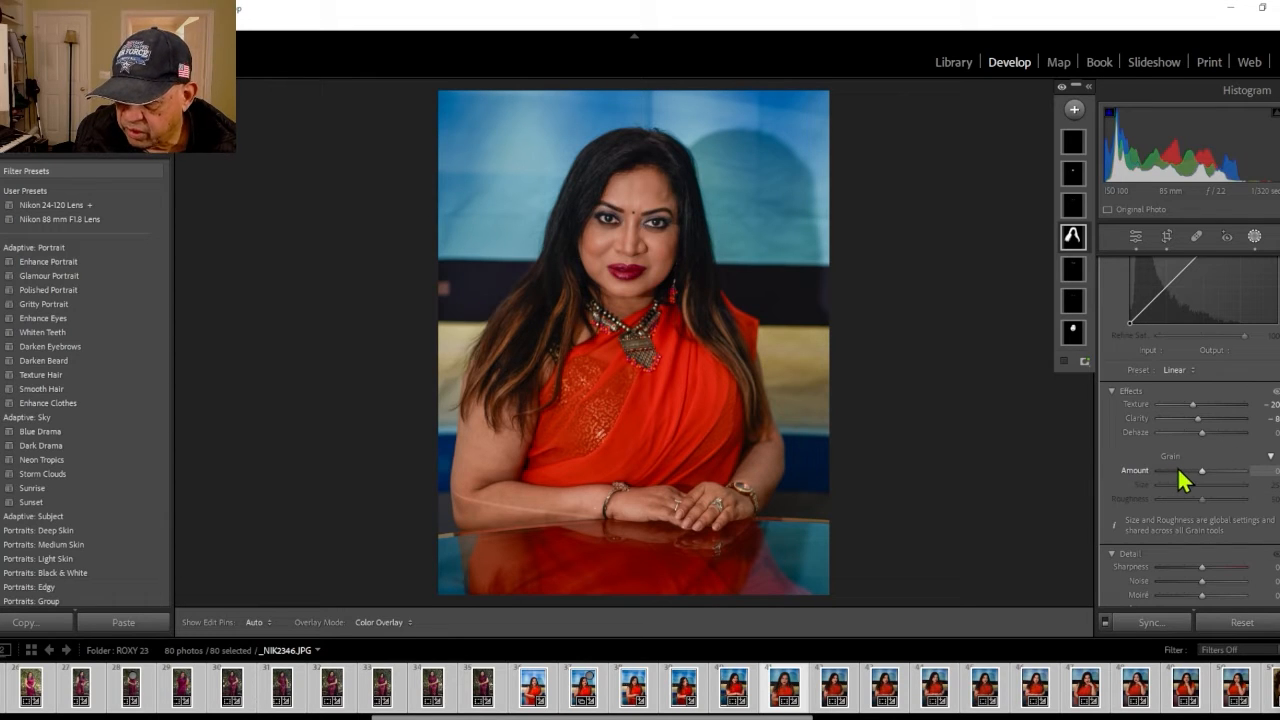
scroll(1180, 480, "down", 2)
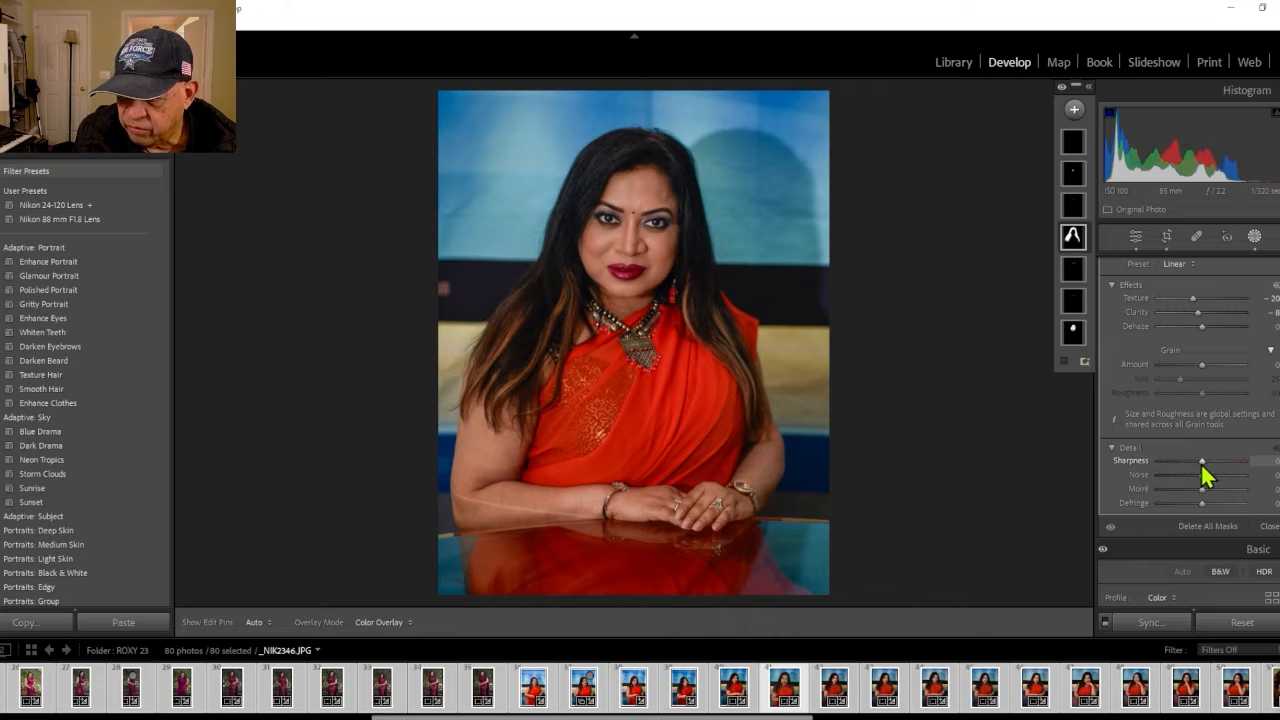
mouse_move(1201, 464)
left_mouse_down()
mouse_move(1254, 463)
mouse_move(1202, 474)
left_mouse_up()
scroll(1162, 396, "up", 5)
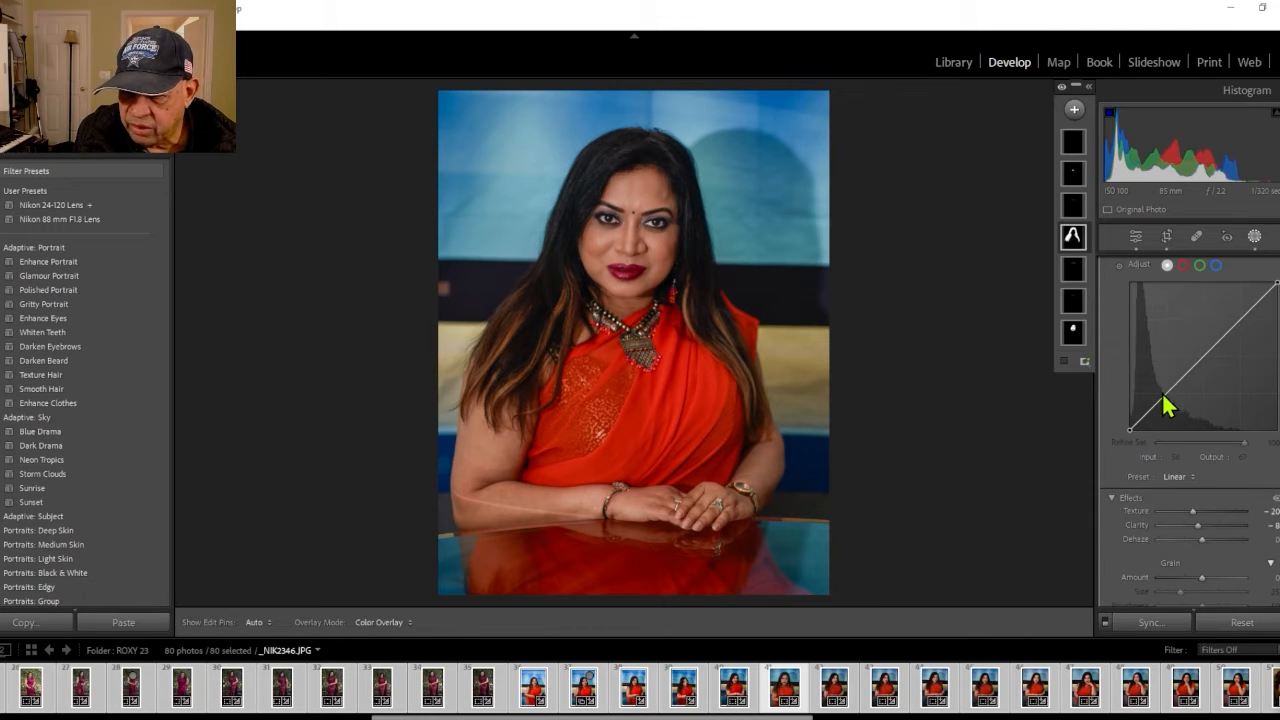
scroll(1162, 392, "up", 8)
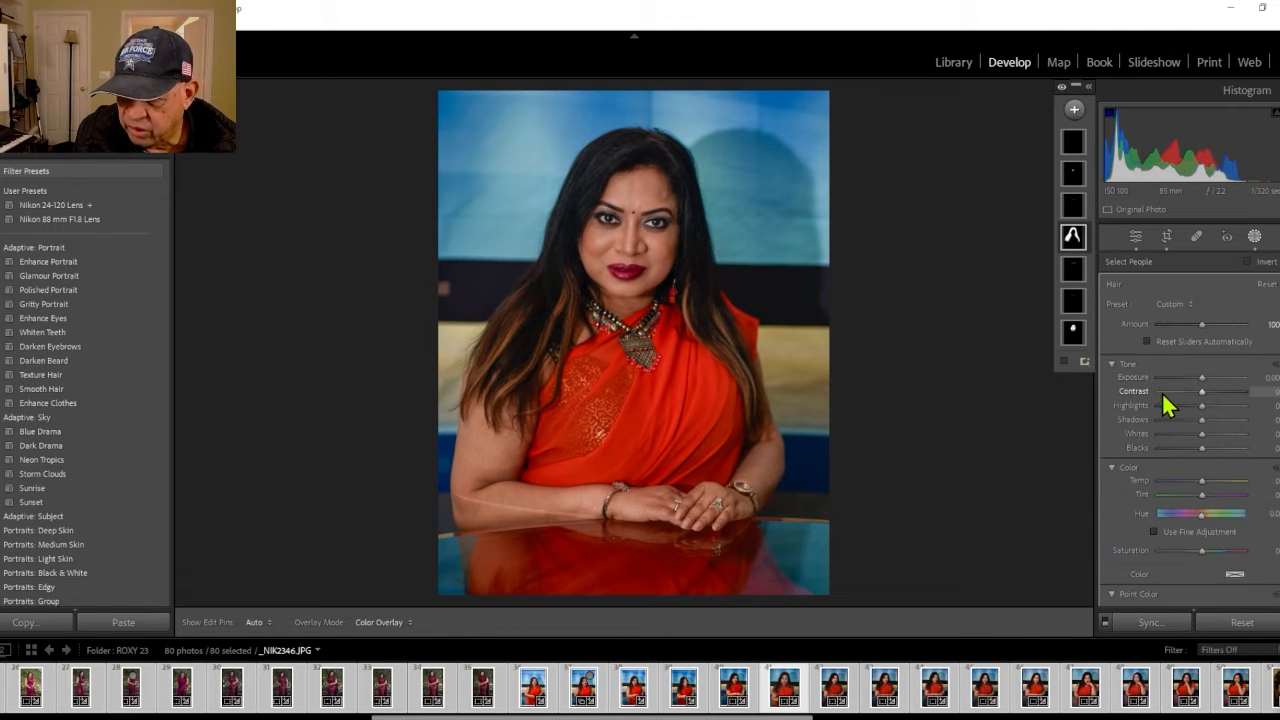
left_click_drag(1201, 448, 1200, 452)
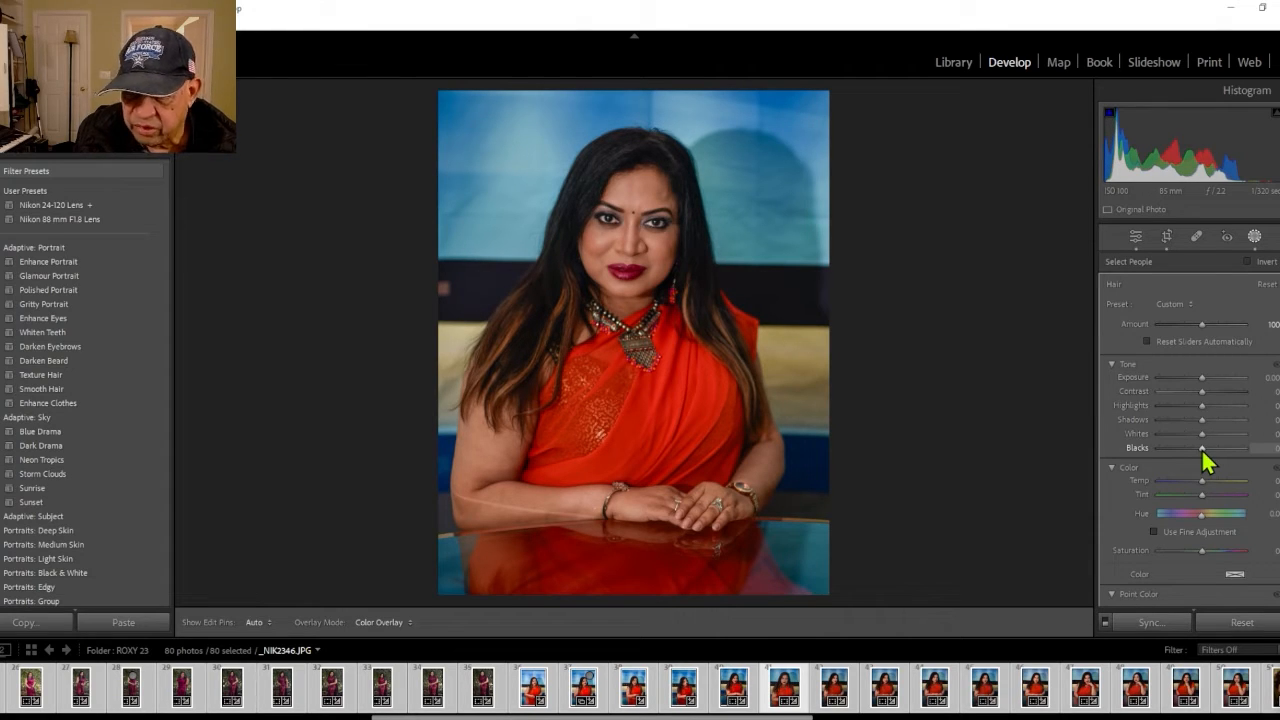
mouse_move(1202, 382)
left_mouse_down()
mouse_move(1215, 386)
mouse_move(1203, 396)
left_mouse_up()
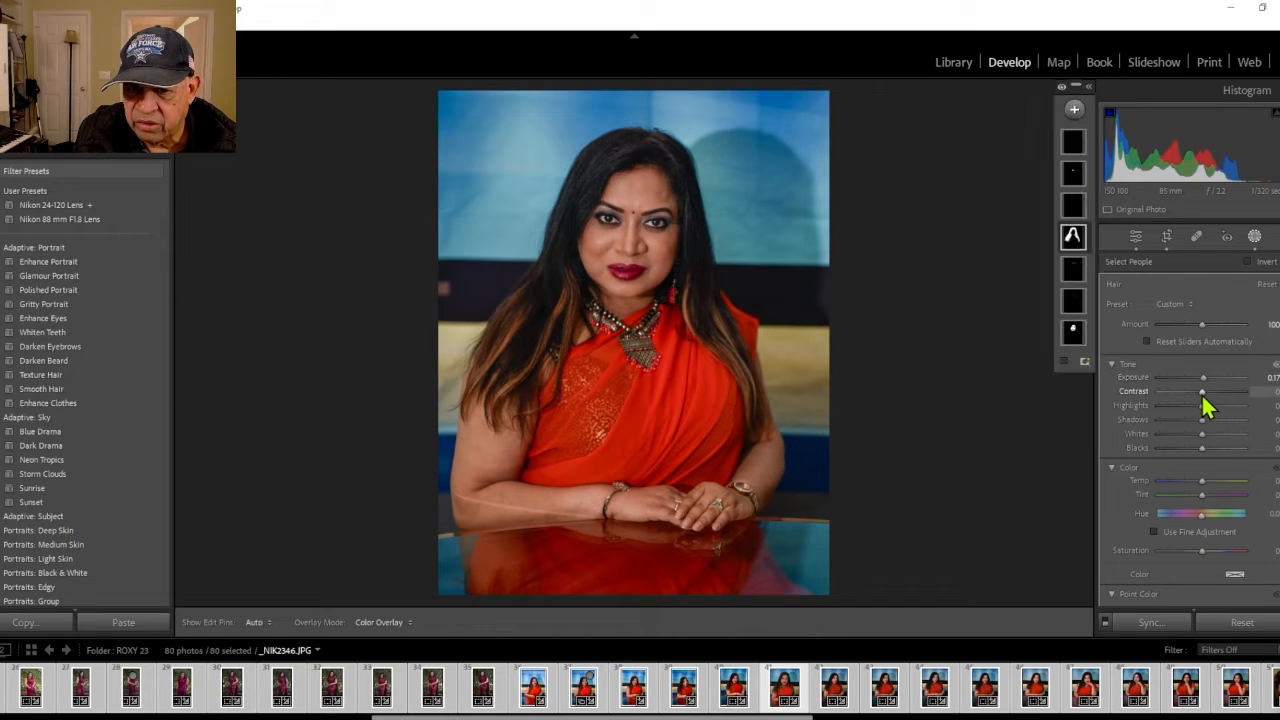
Try a different exposure on the eyebrows mask
left_click(1071, 272)
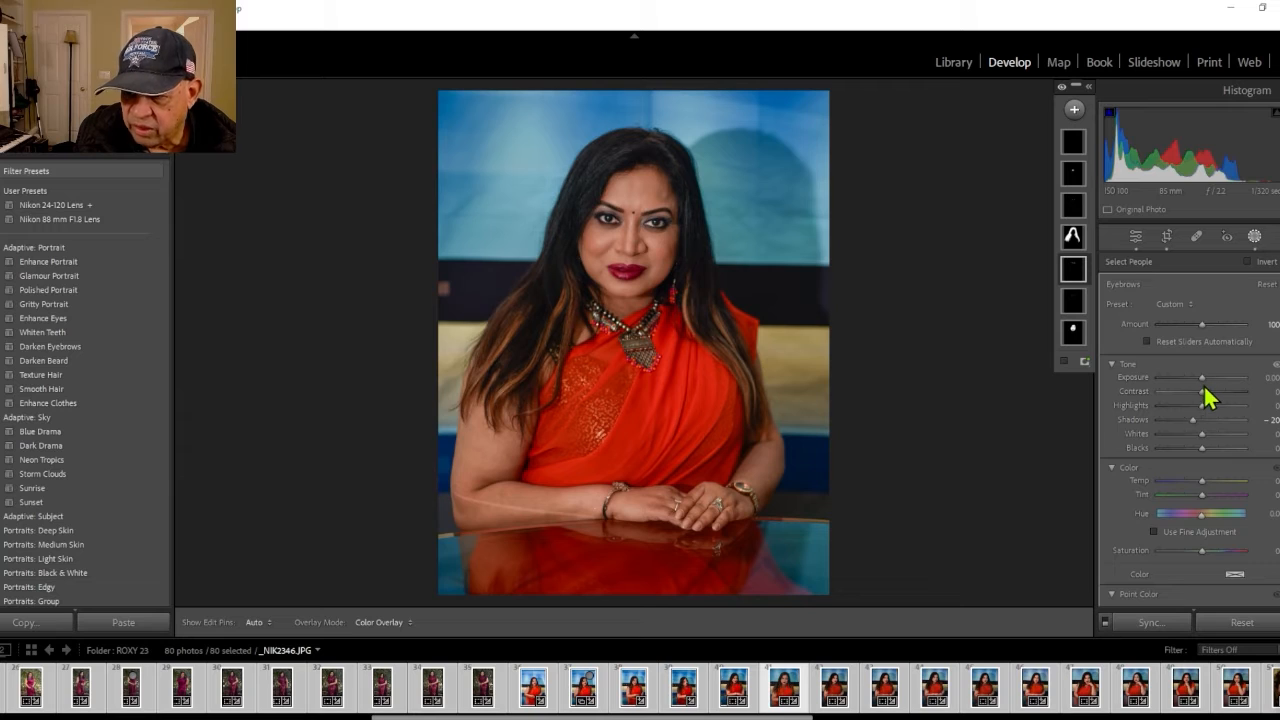
mouse_move(1203, 378)
left_mouse_down()
mouse_move(1212, 390)
mouse_move(1186, 402)
mouse_move(1206, 399)
left_mouse_up()
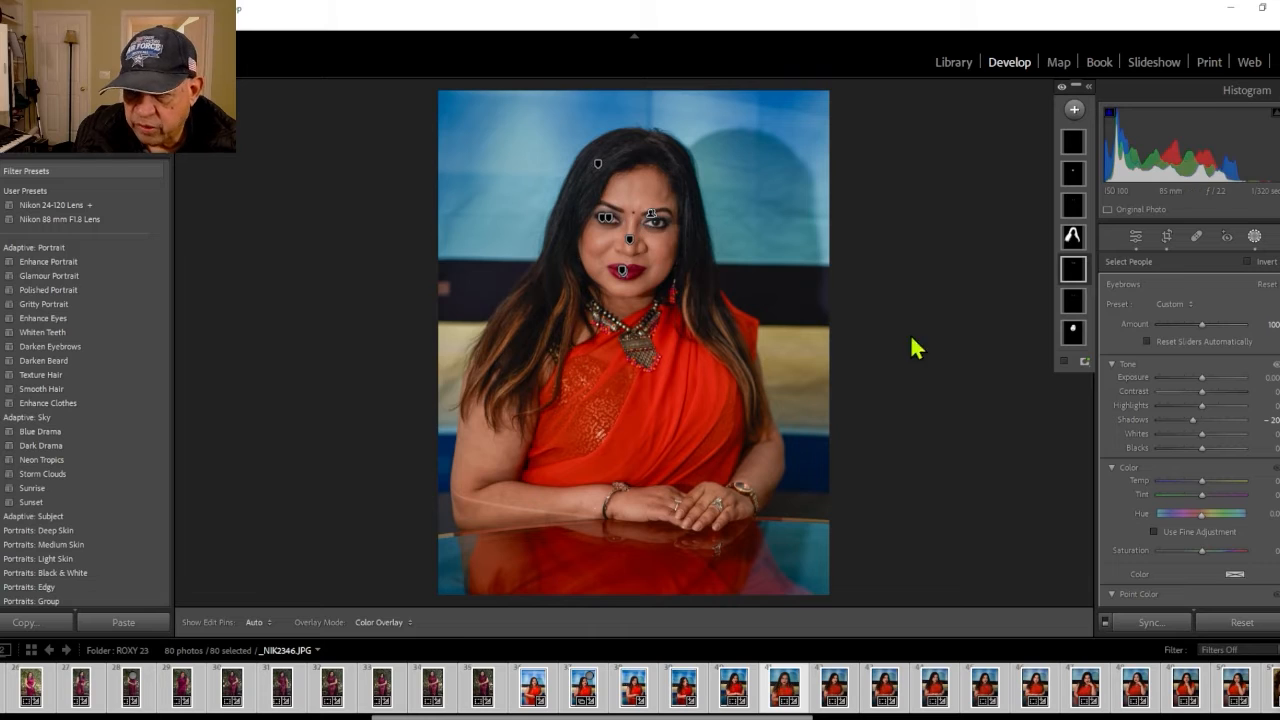
Erase the small bindi dot between the eyebrows using Content-Aware Remove with a brush size of 54
left_click(1197, 238)
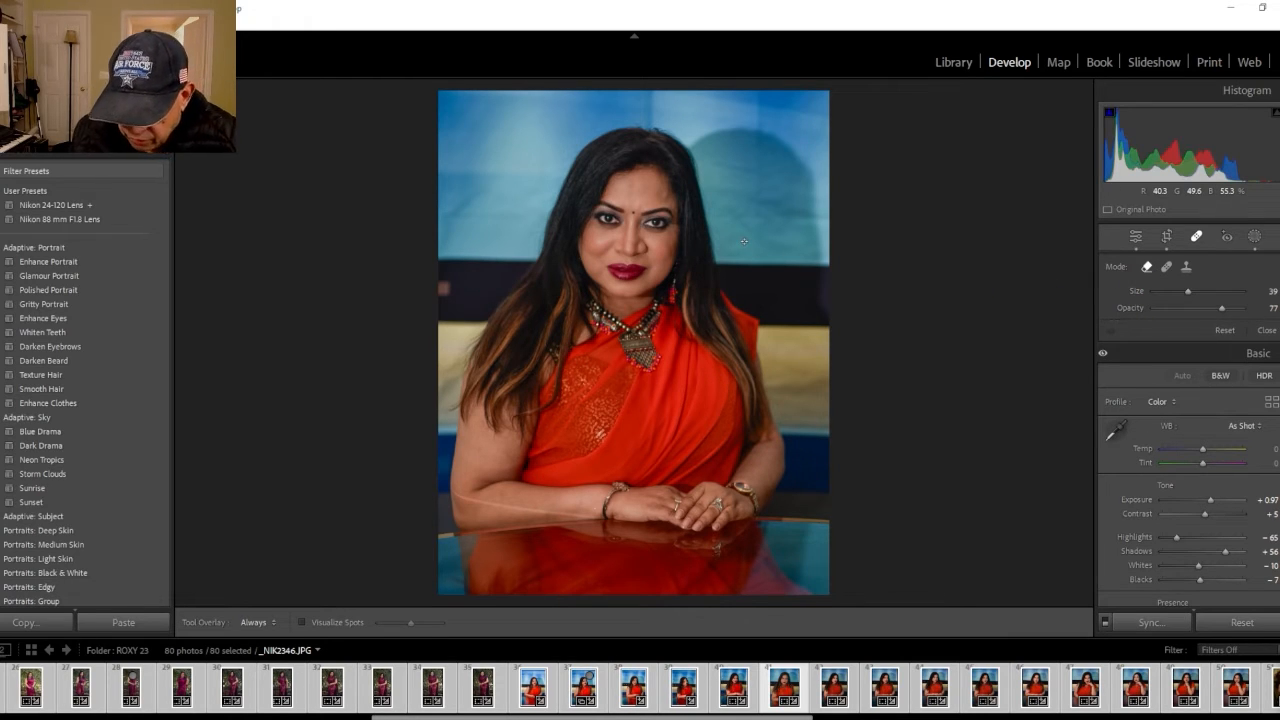
scroll(742, 238, "down", 4)
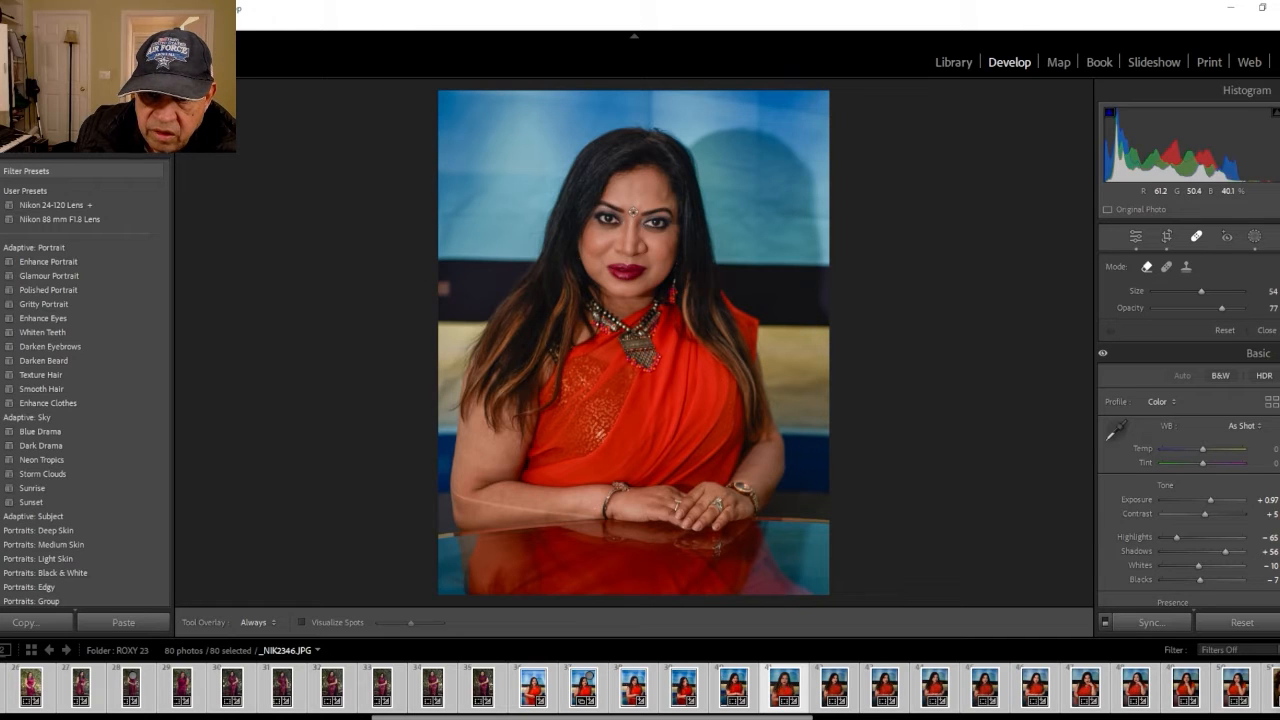
left_click(632, 211)
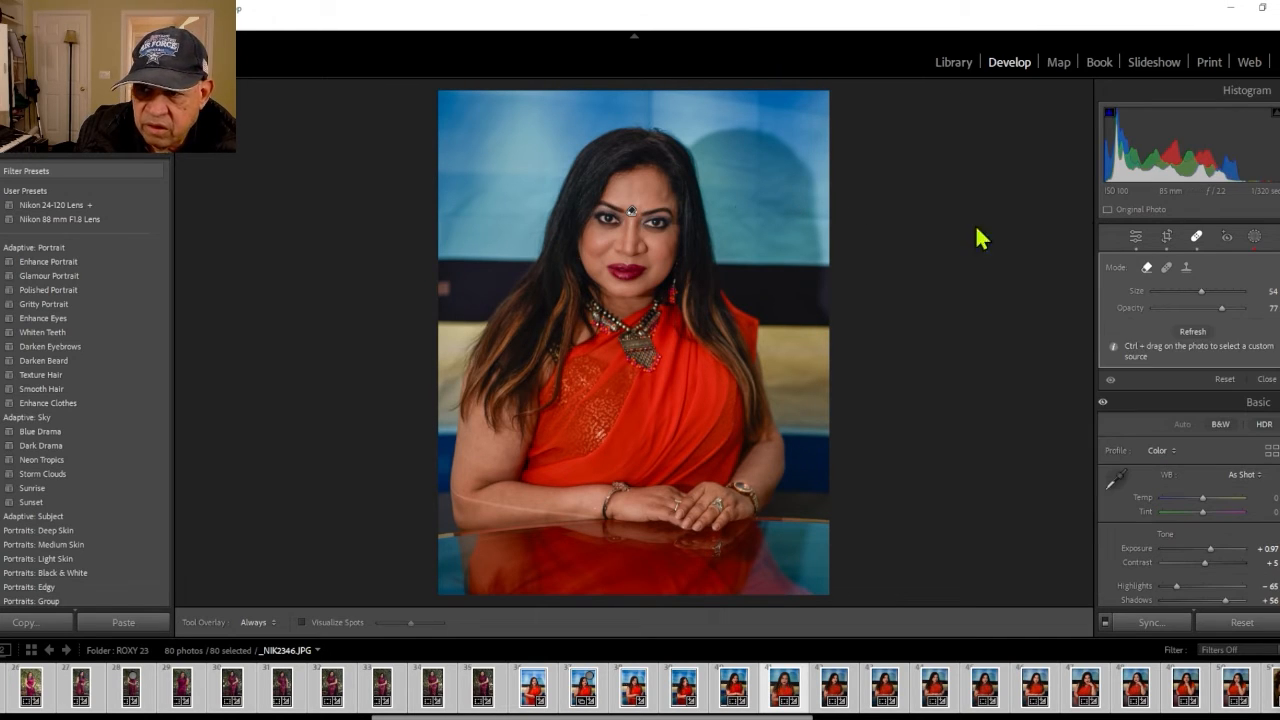
left_click(1136, 238)
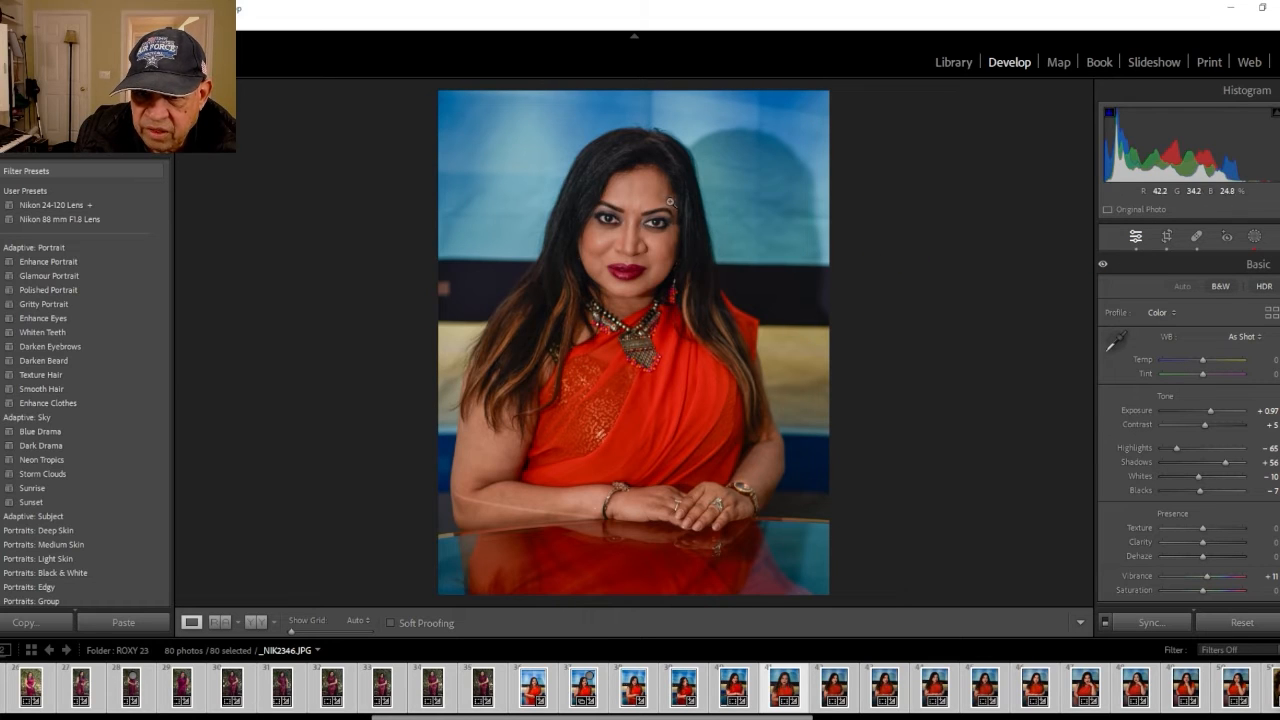
Remove the blemish on the forehead above the image-right eyebrow using Content-Aware Remove with a brush size of 76
left_click(1197, 237)
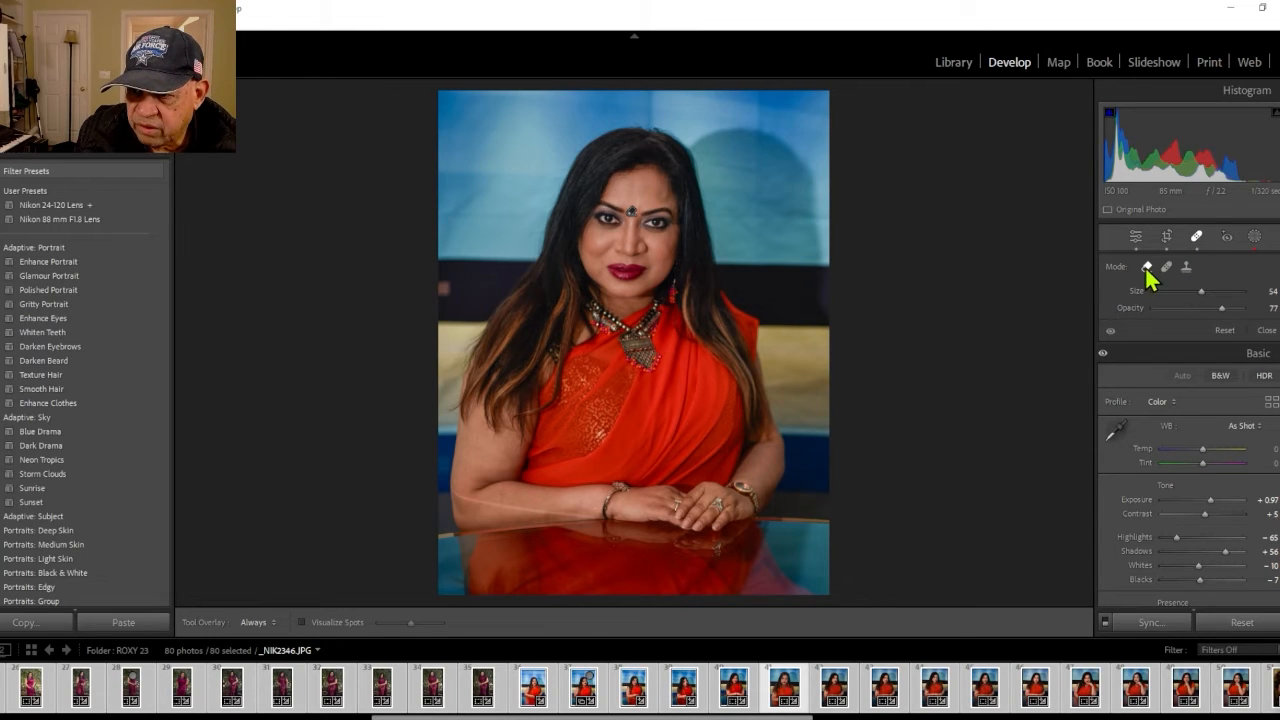
left_click(1147, 268)
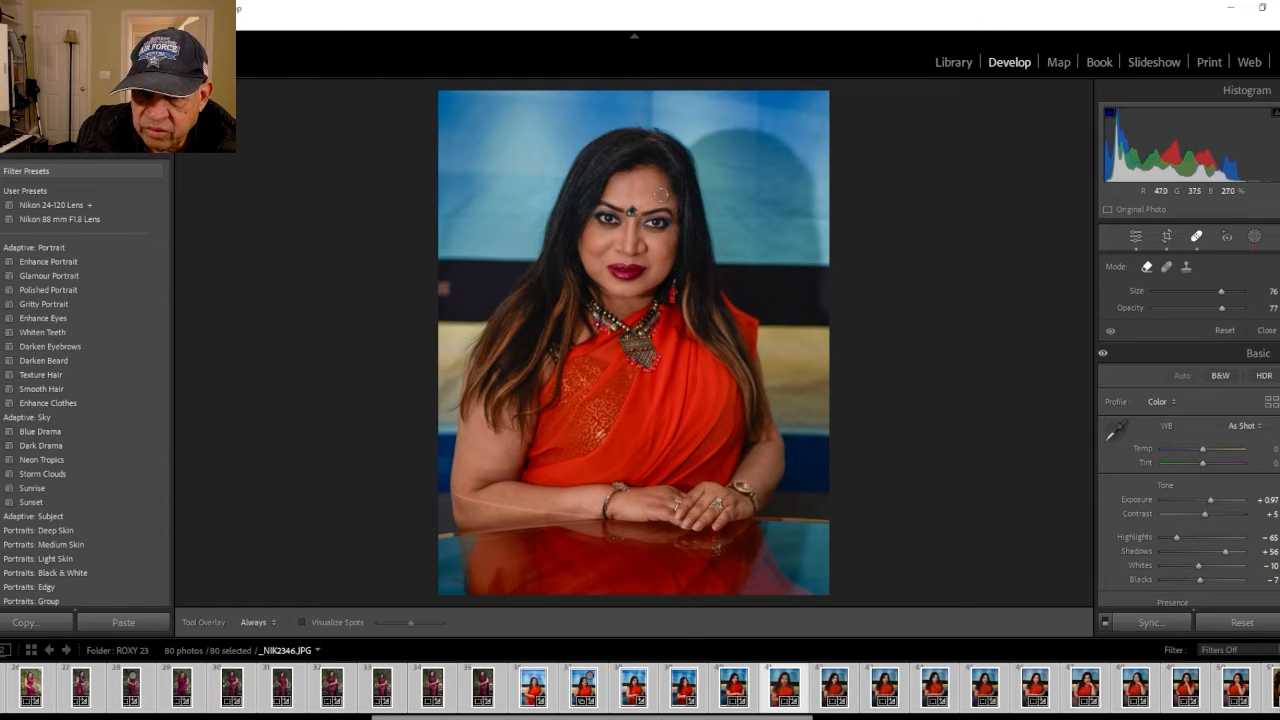
left_click(662, 193)
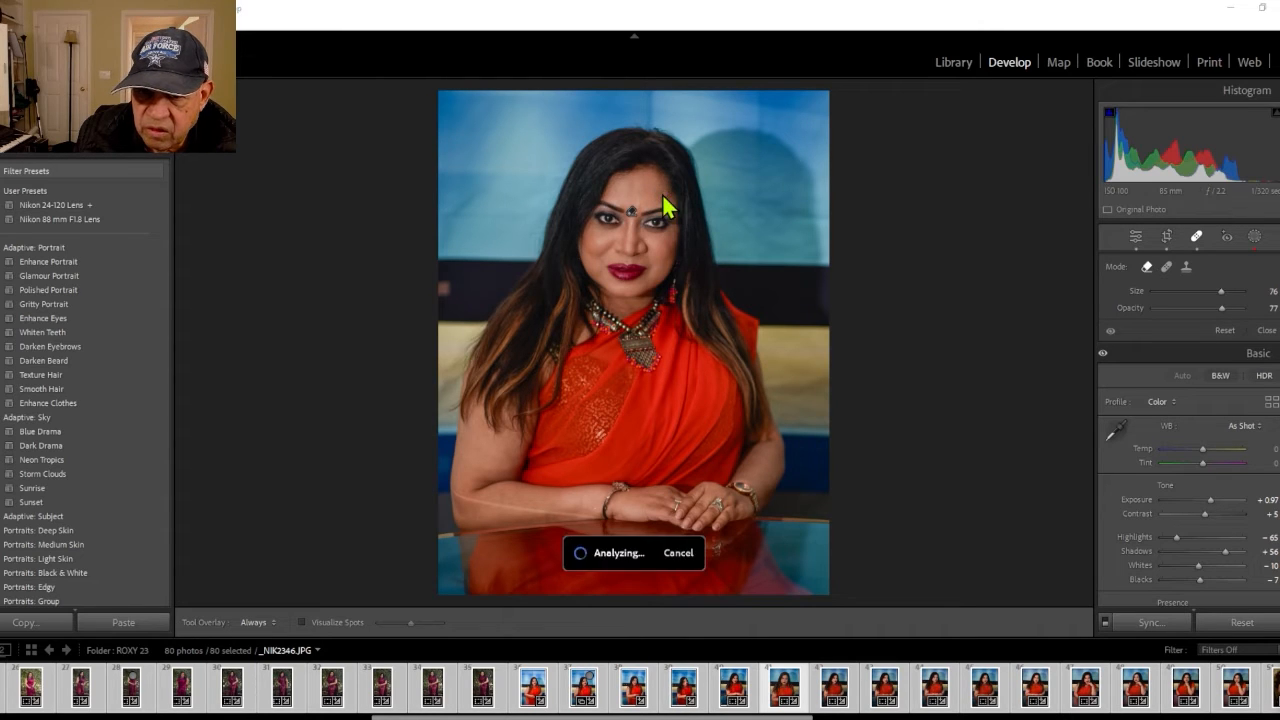
left_click(1136, 239)
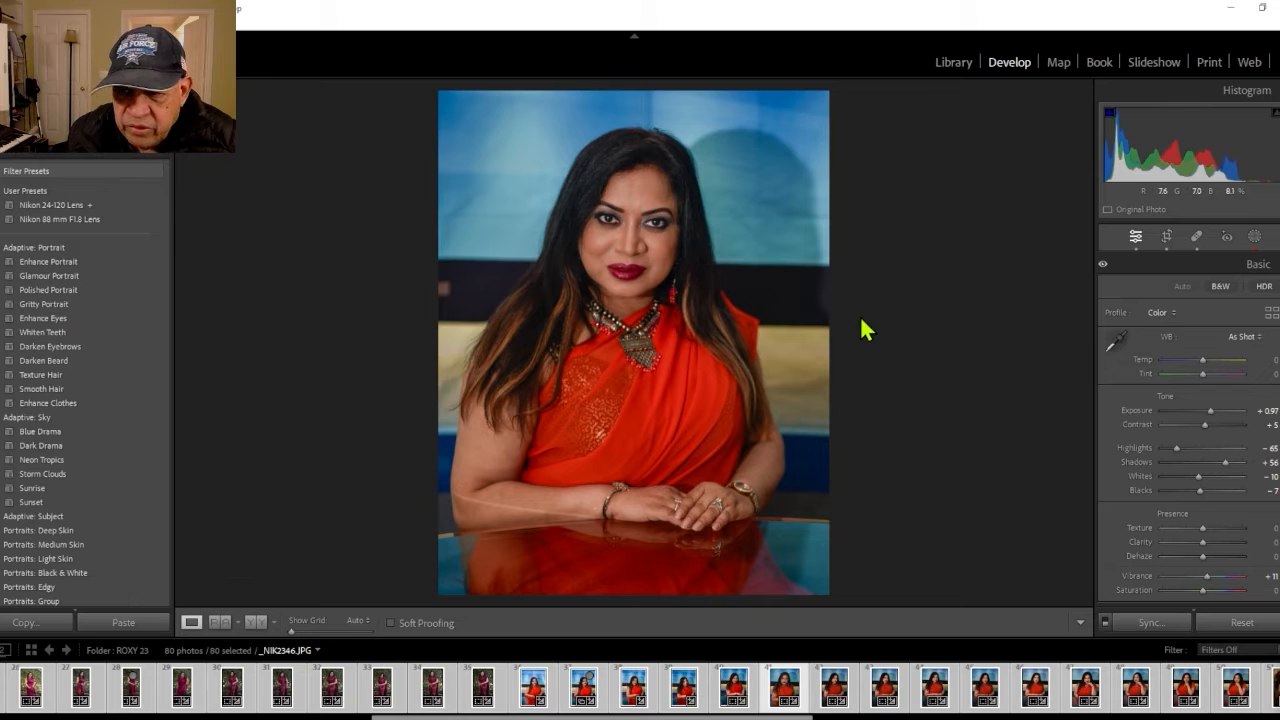
Heal the smile crease beside the nose on the image-left cheek with a size 31 Heal brush, replacing the first short stroke with a longer one
left_click(1197, 238)
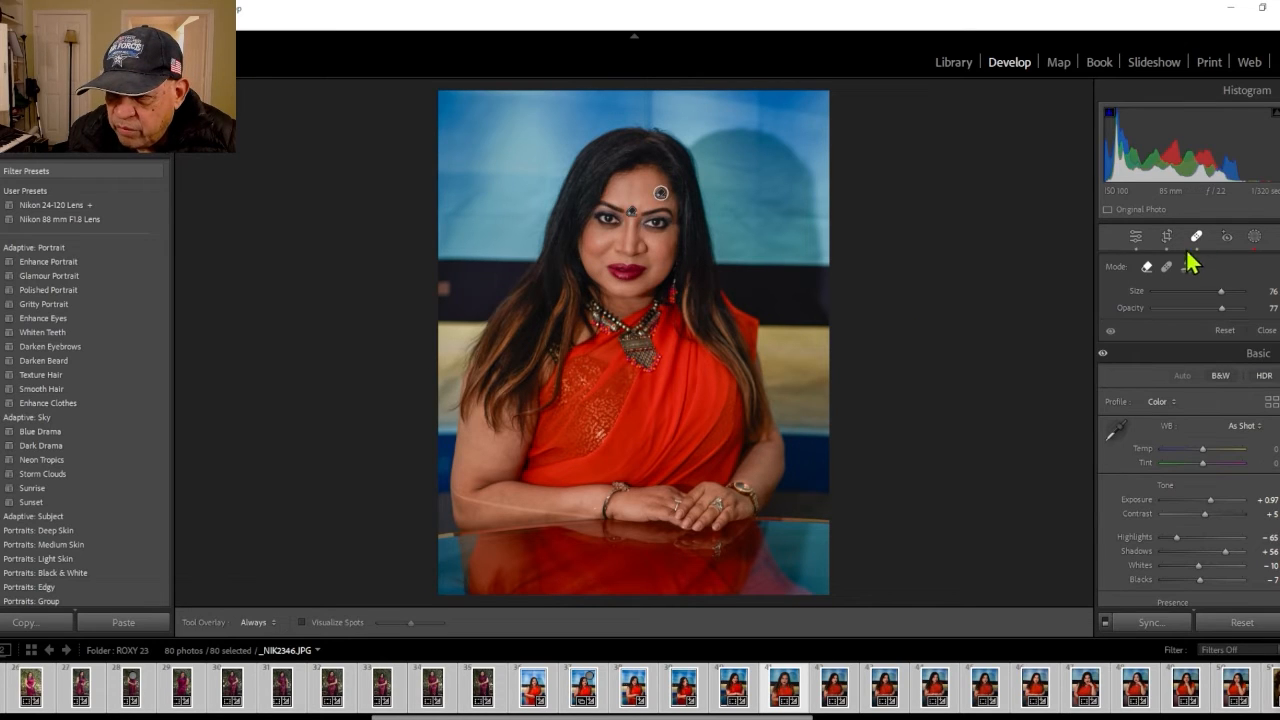
left_click(1166, 267)
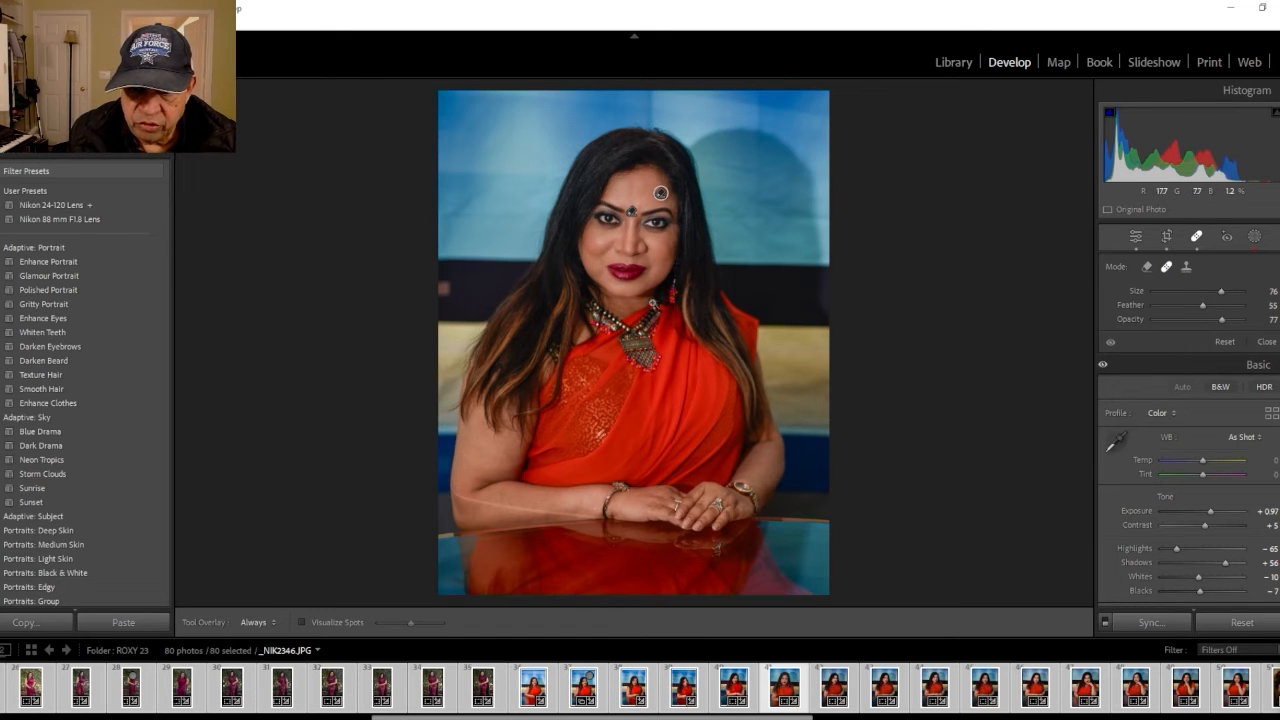
left_click(641, 289)
left_click_drag(613, 222, 834, 491)
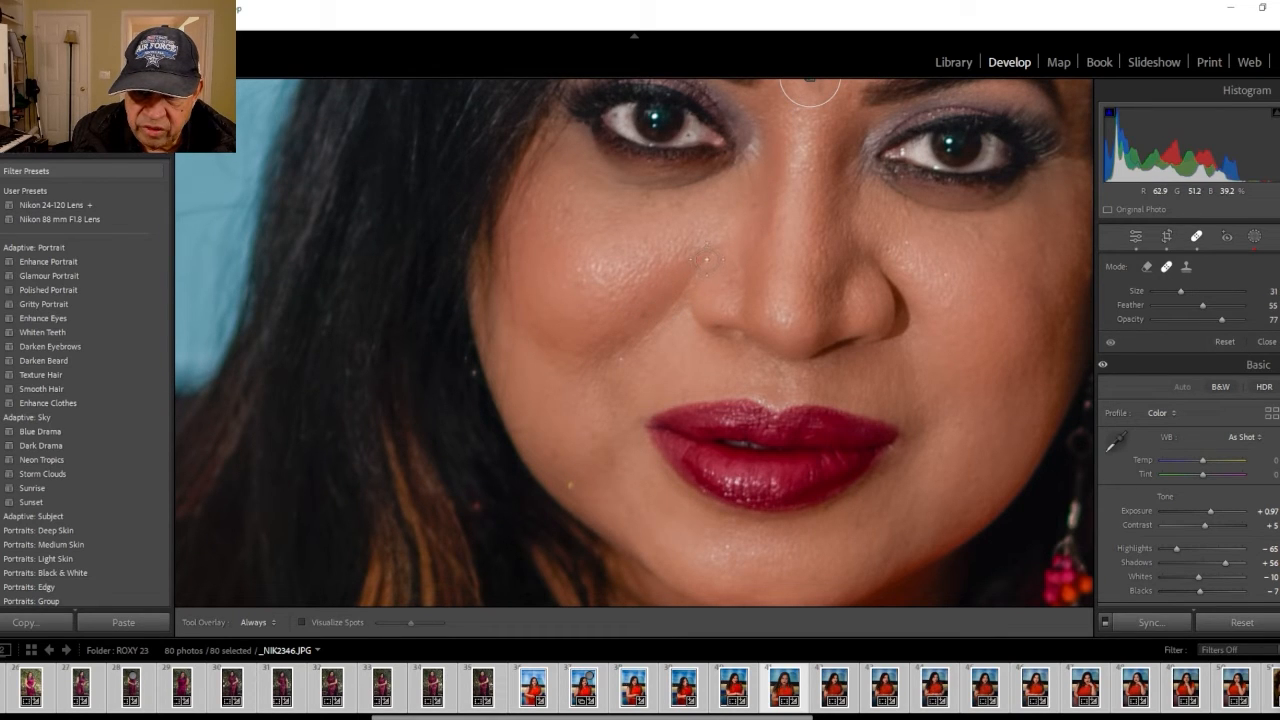
left_click_drag(704, 259, 694, 270)
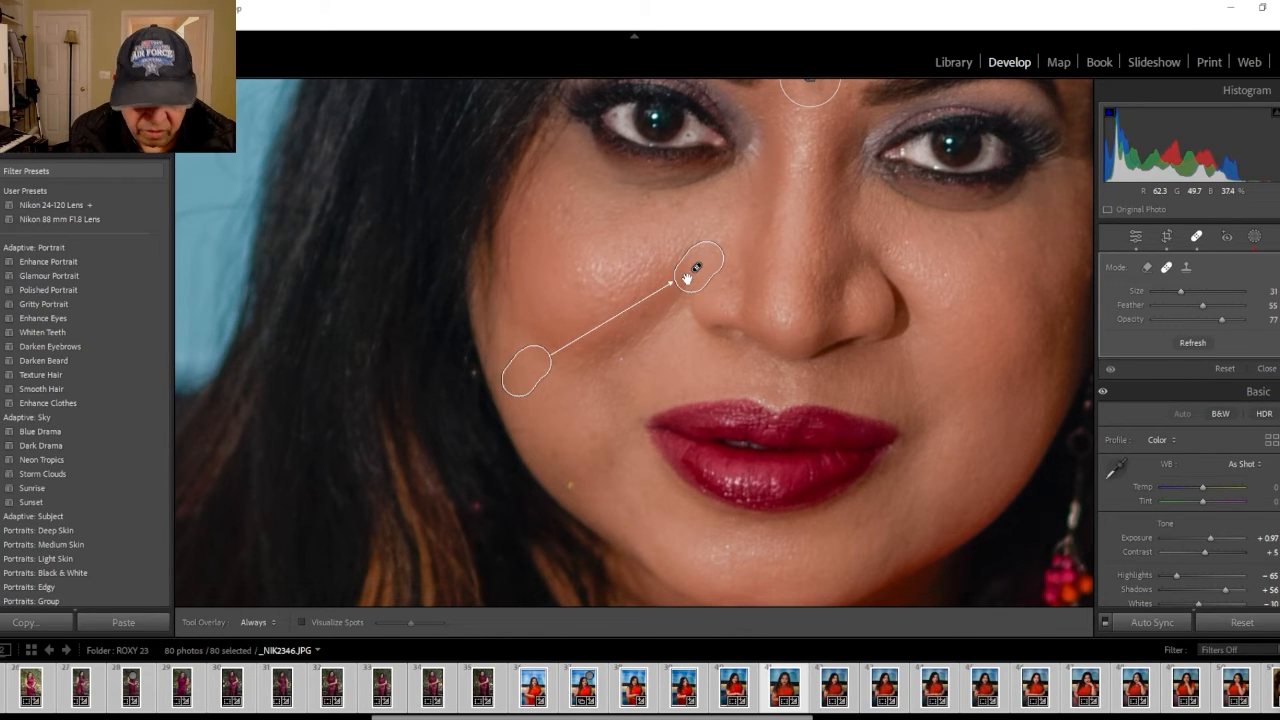
key("ctrl+z")
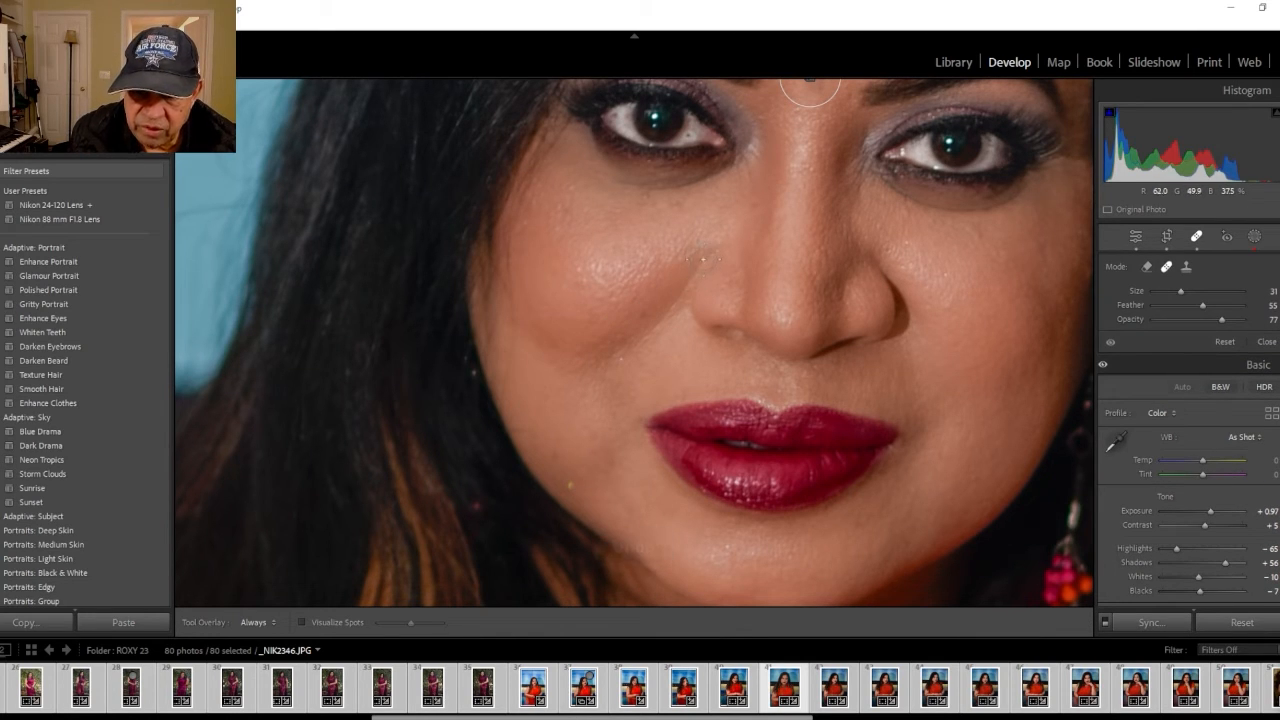
mouse_move(697, 271)
left_mouse_down()
mouse_move(624, 346)
mouse_move(560, 297)
mouse_move(566, 322)
mouse_move(552, 280)
mouse_move(565, 327)
left_mouse_up()
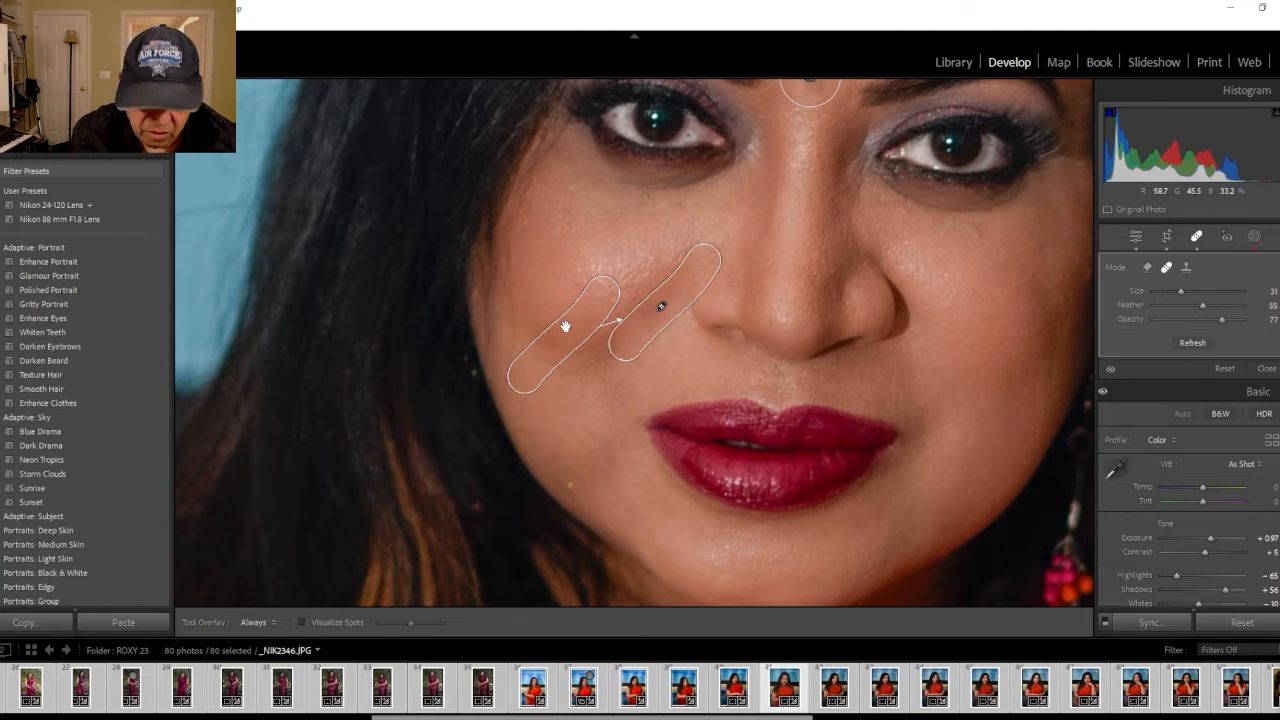
left_click(1135, 237)
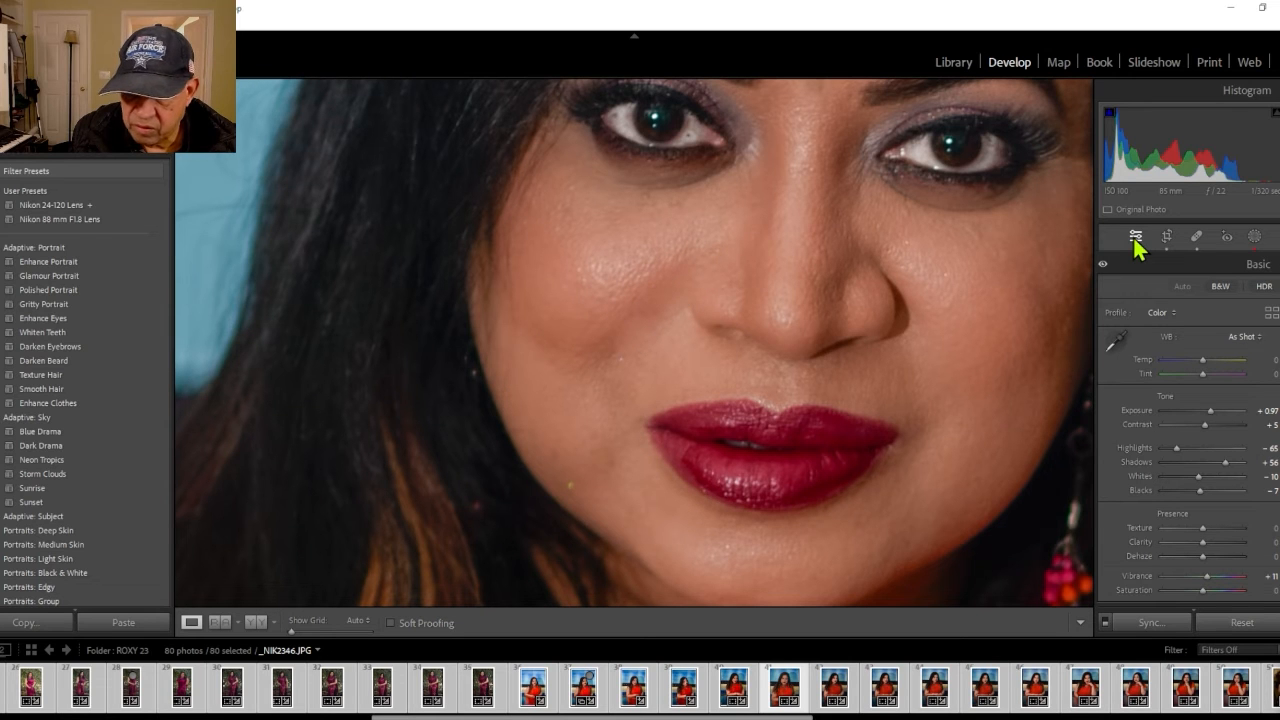
Examine the retouched face in the full photo and close up, including the image-right cheek
left_click(897, 310)
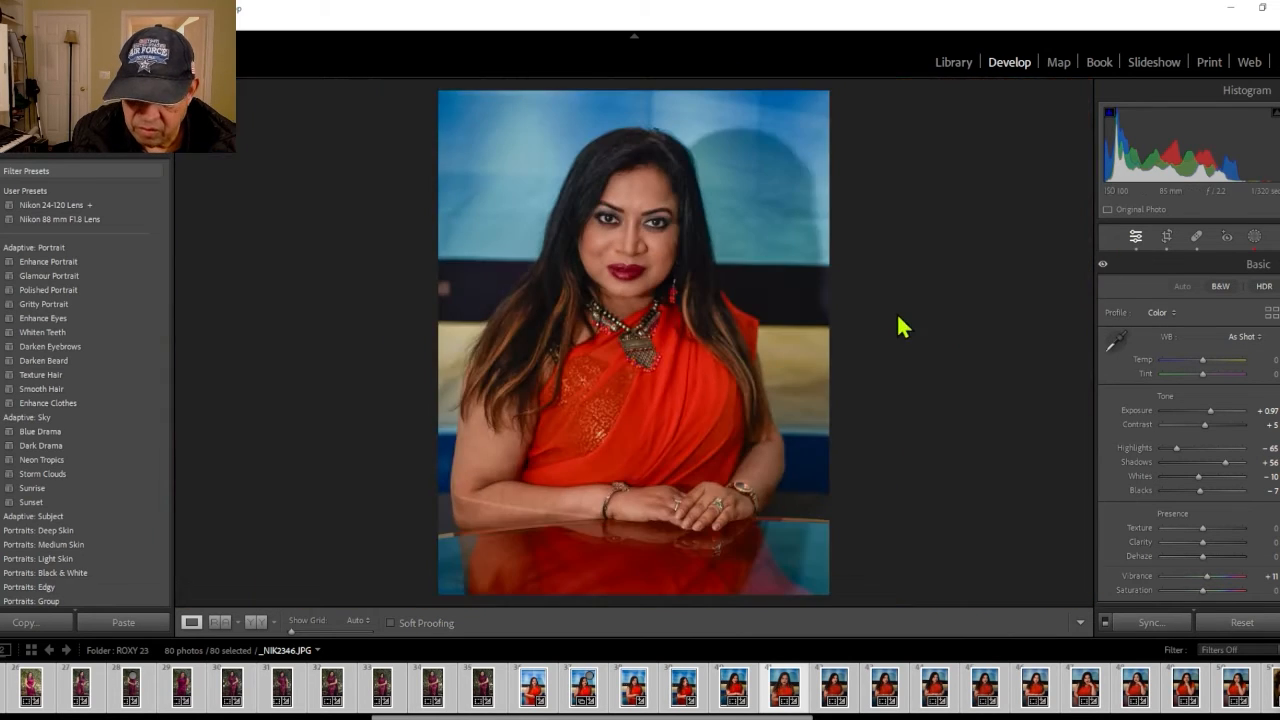
left_click(897, 313)
left_click(897, 313)
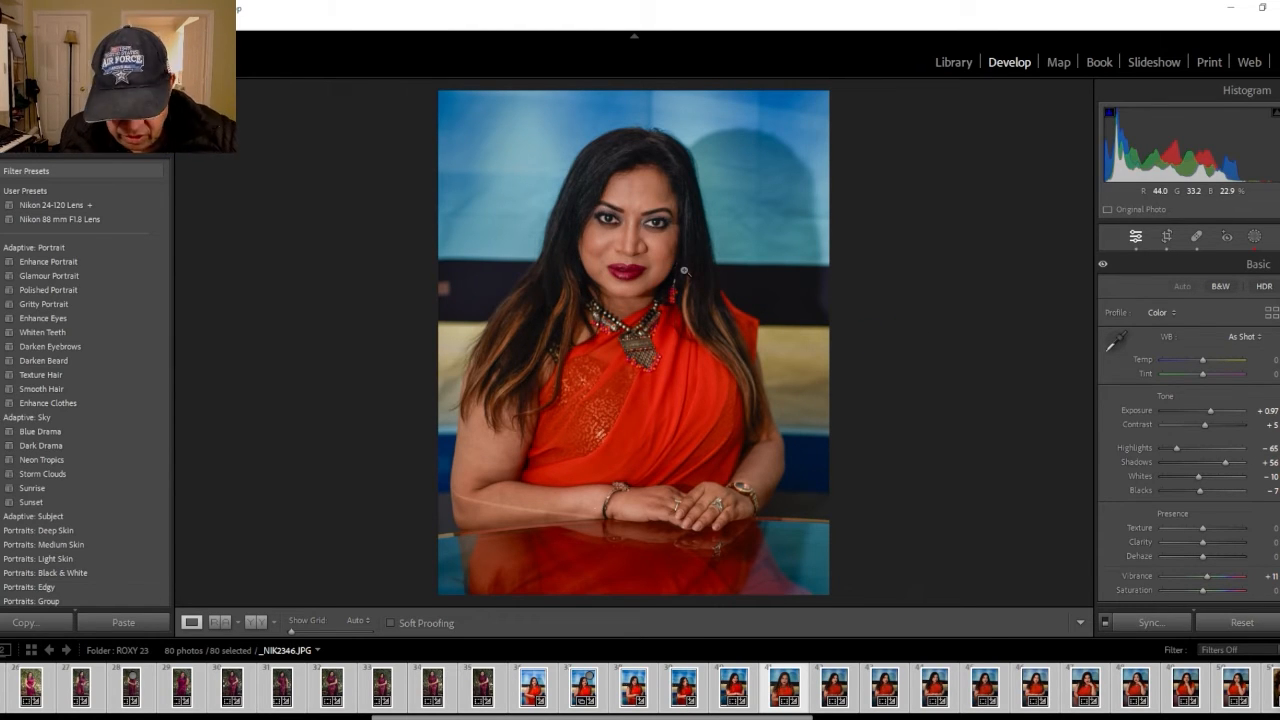
left_click(685, 267)
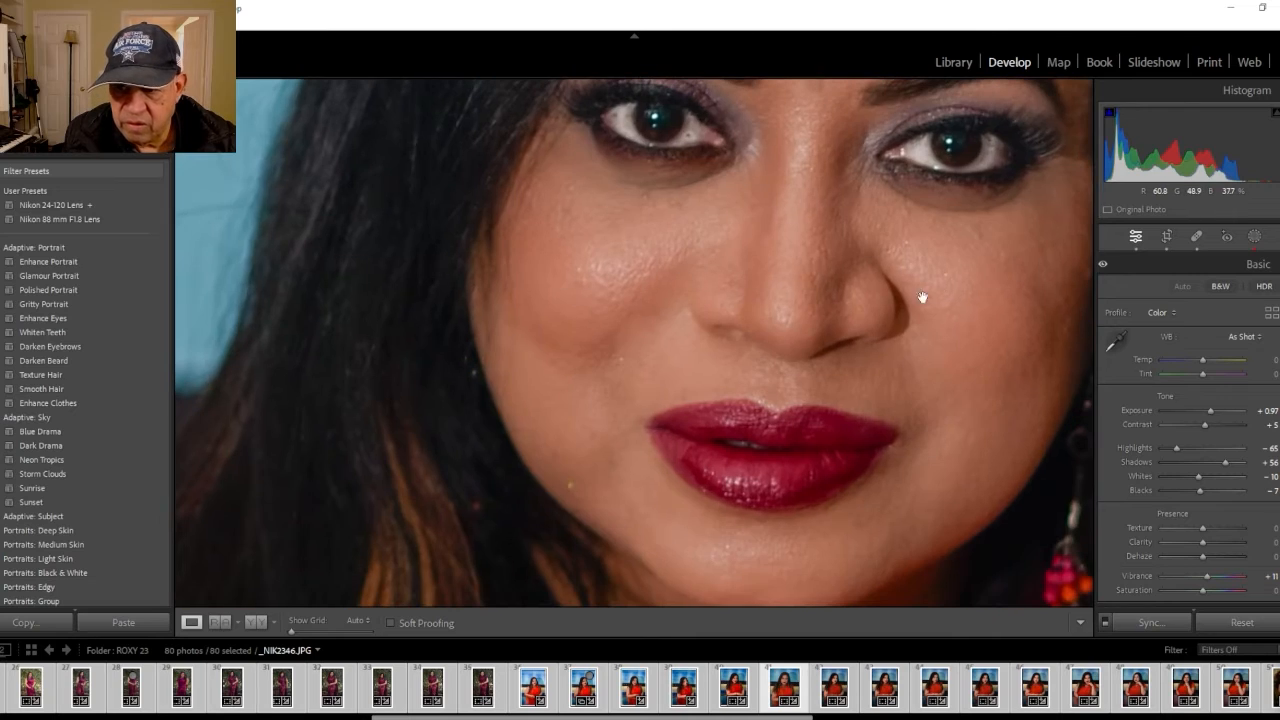
left_click_drag(920, 297, 594, 300)
left_click(594, 300)
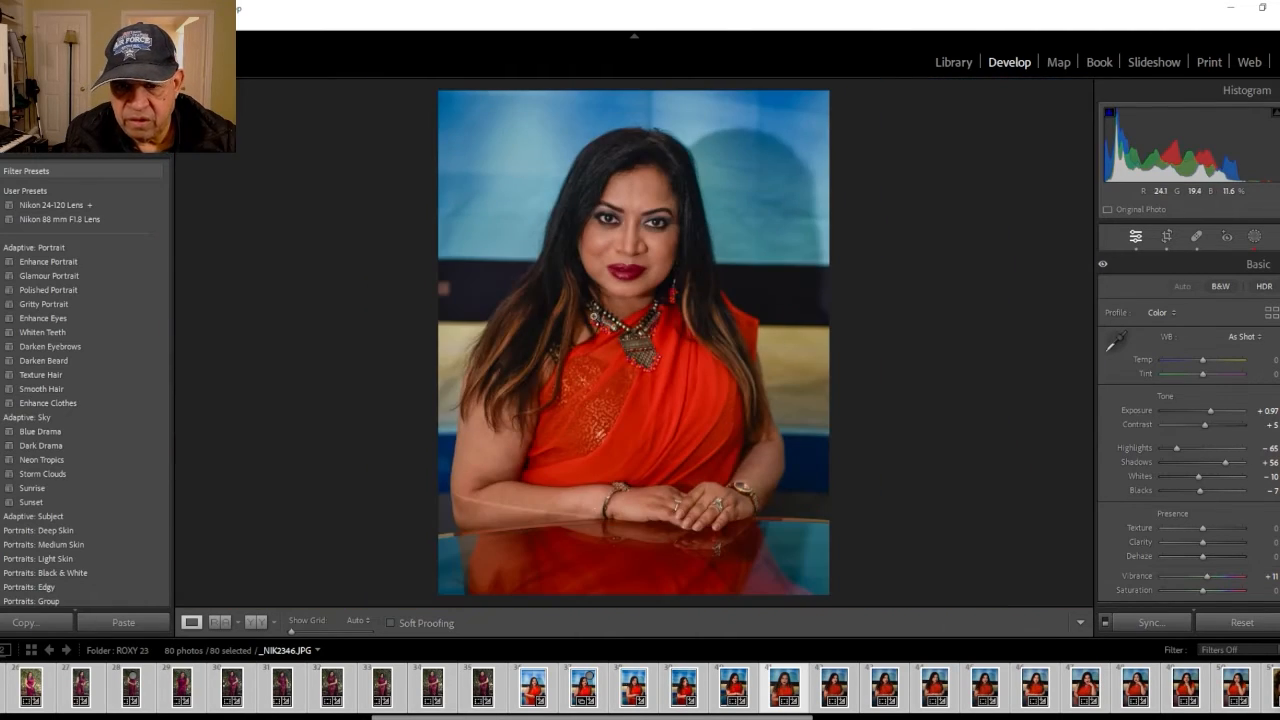
left_click(593, 298)
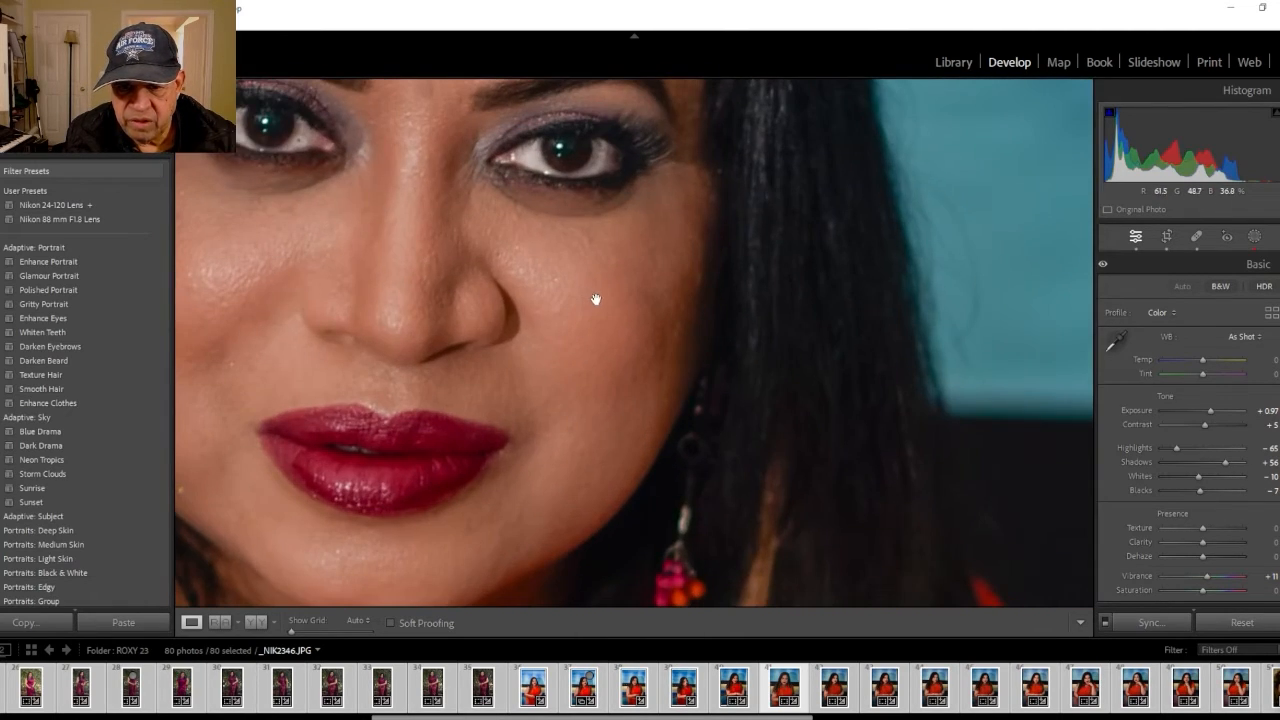
Remove the vertical crease on the outer image-right cheek using Content-Aware Remove with a brush size of 41
left_click(1196, 236)
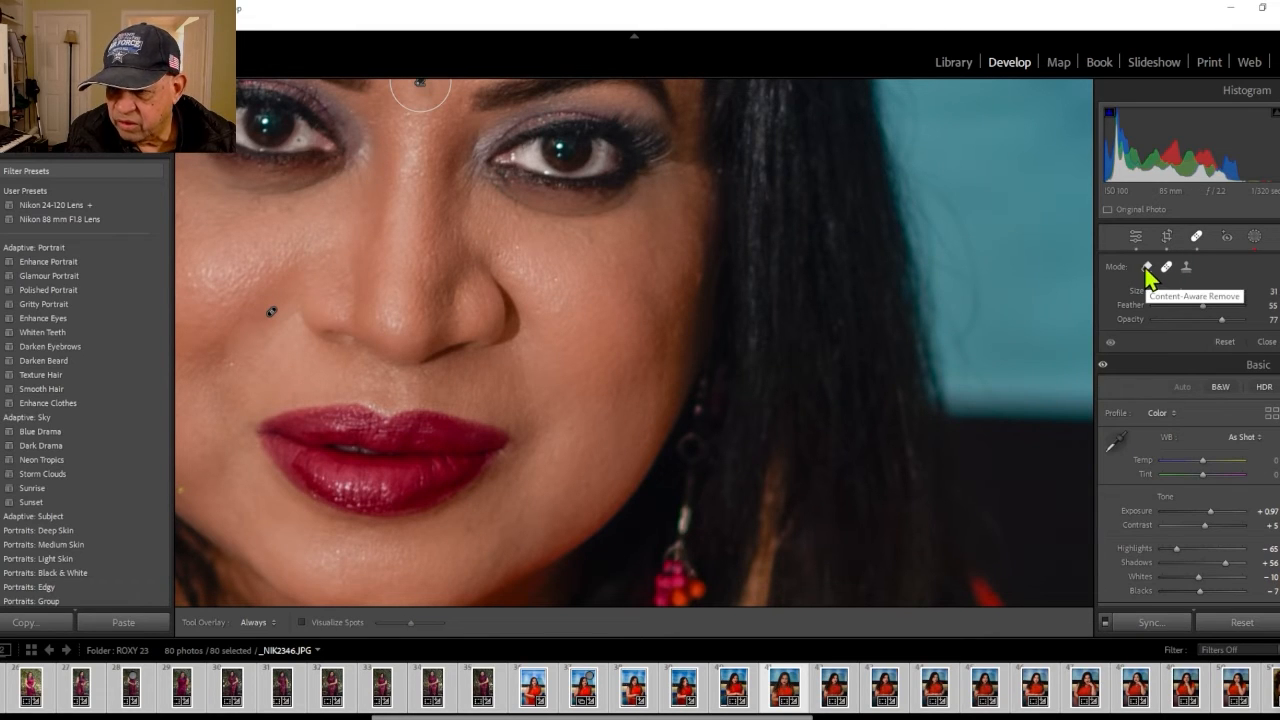
left_click(1147, 268)
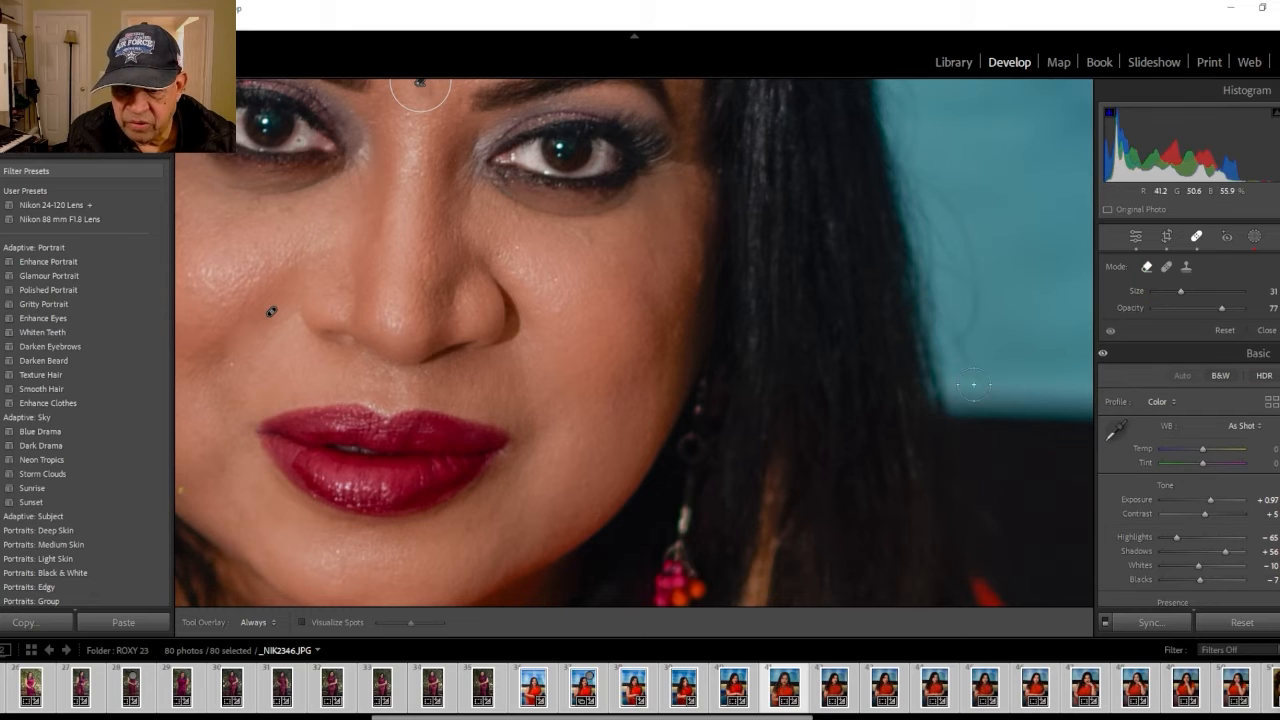
scroll(648, 274, "up", 5)
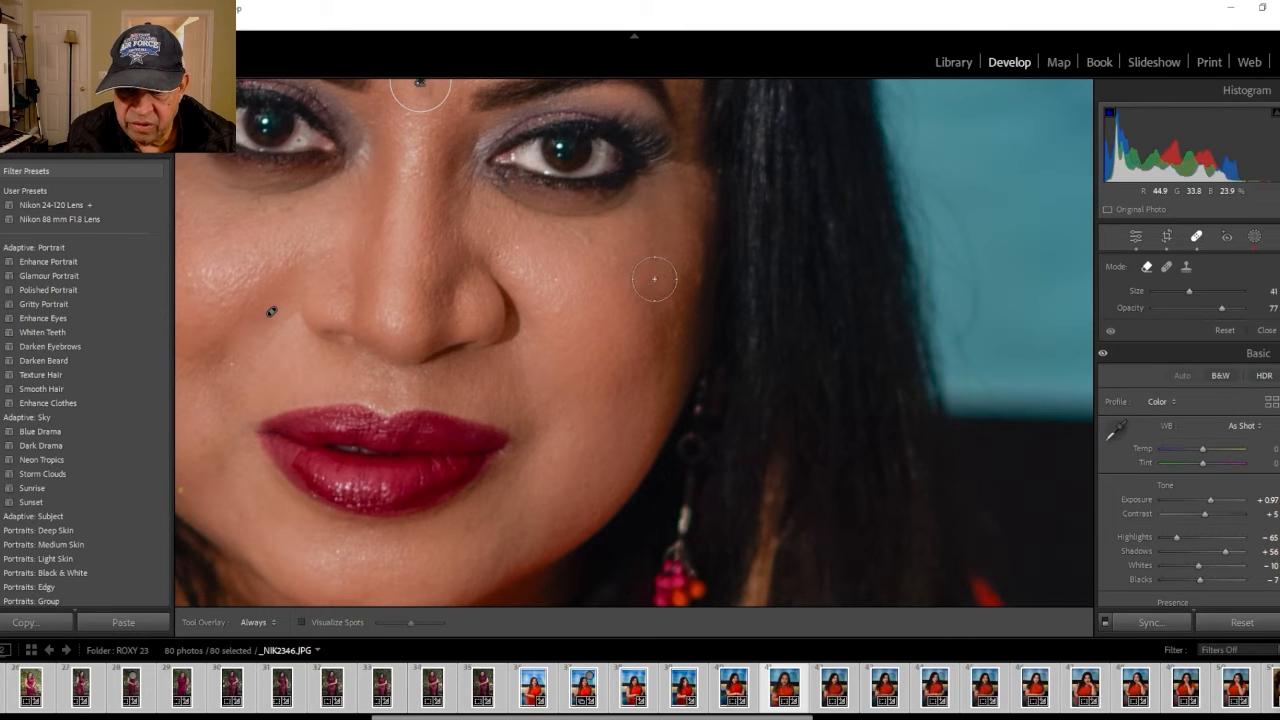
left_click_drag(654, 274, 639, 378)
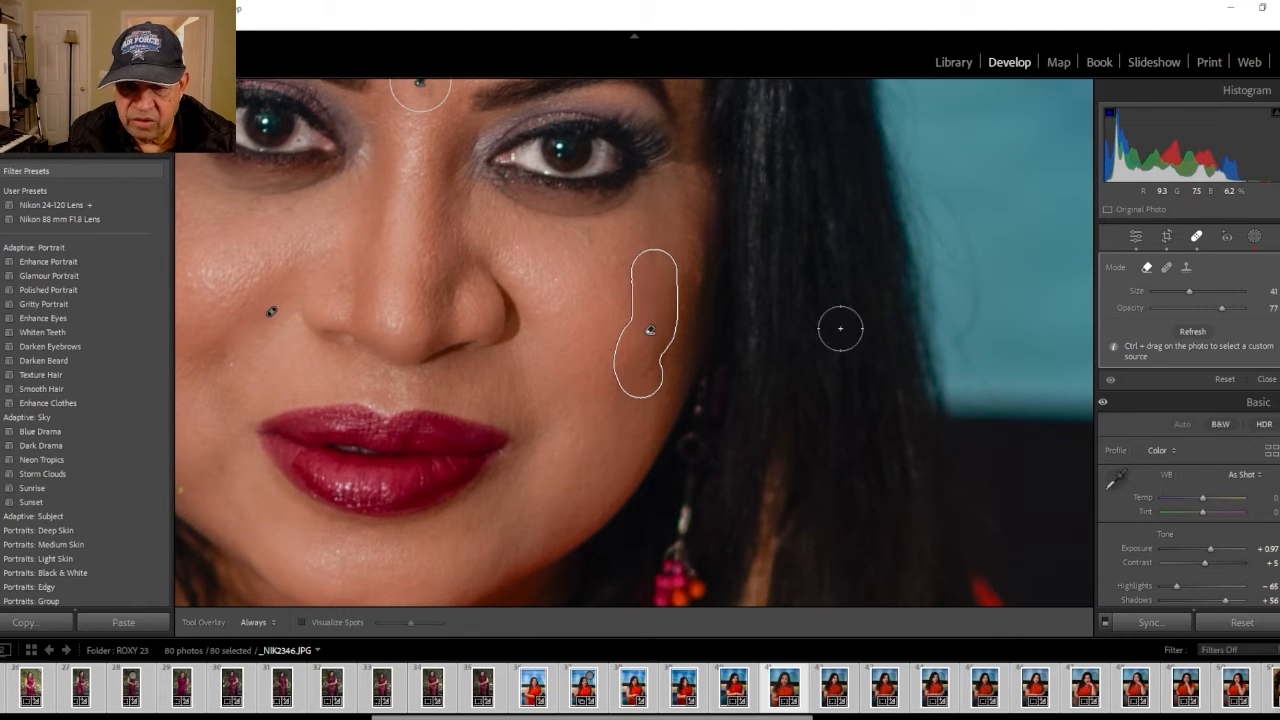
left_click(1136, 240)
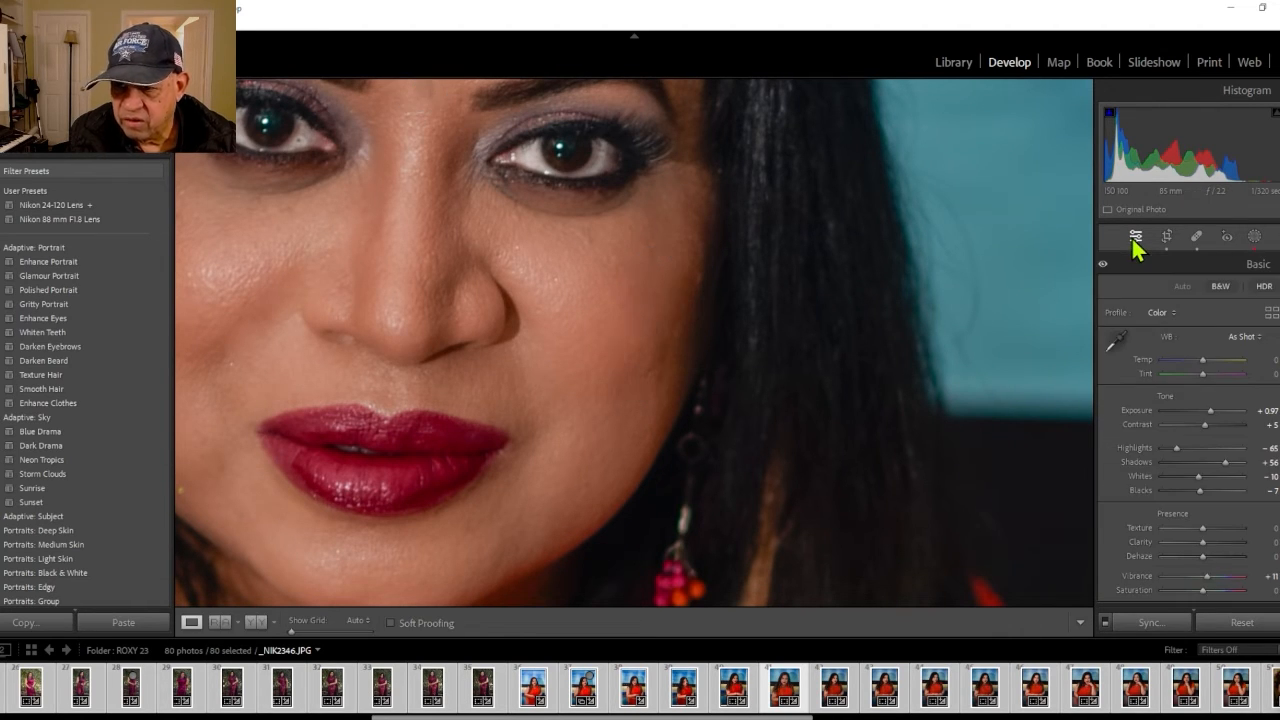
left_click(675, 353)
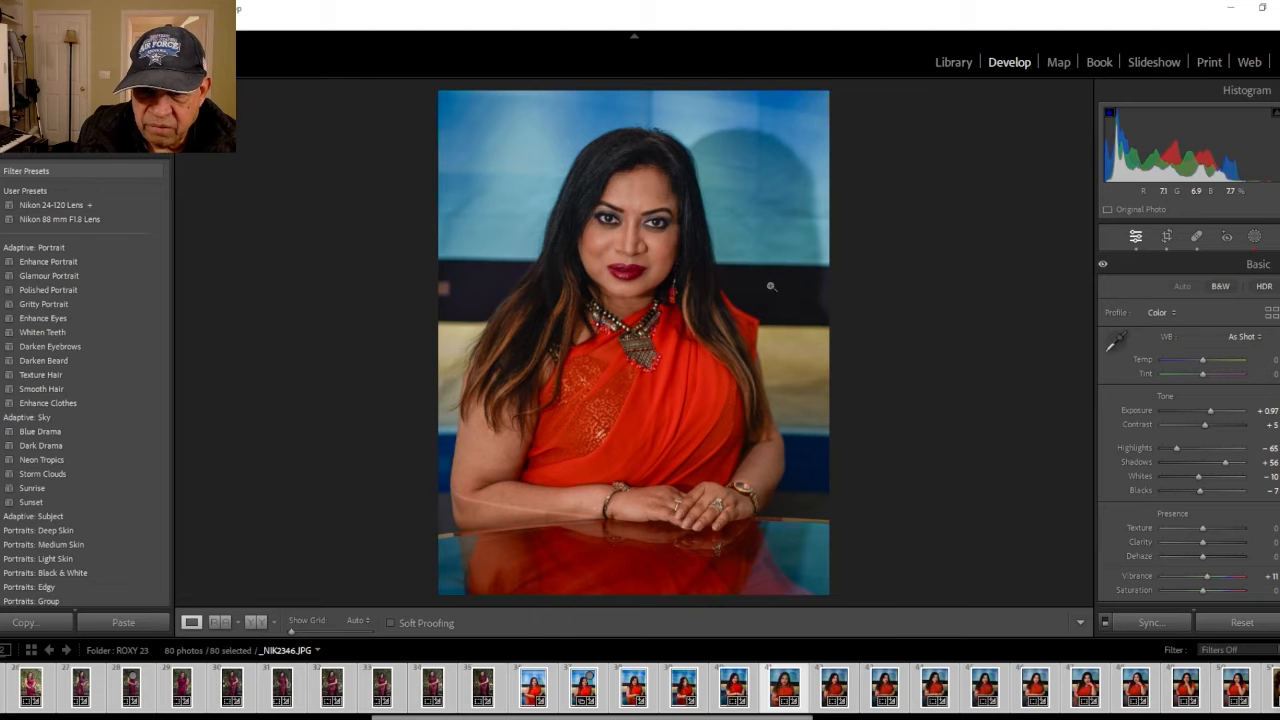
Smooth the face further by lowering the existing Facial Skin mask's Texture to -67 and Clarity to -55
left_click(638, 205)
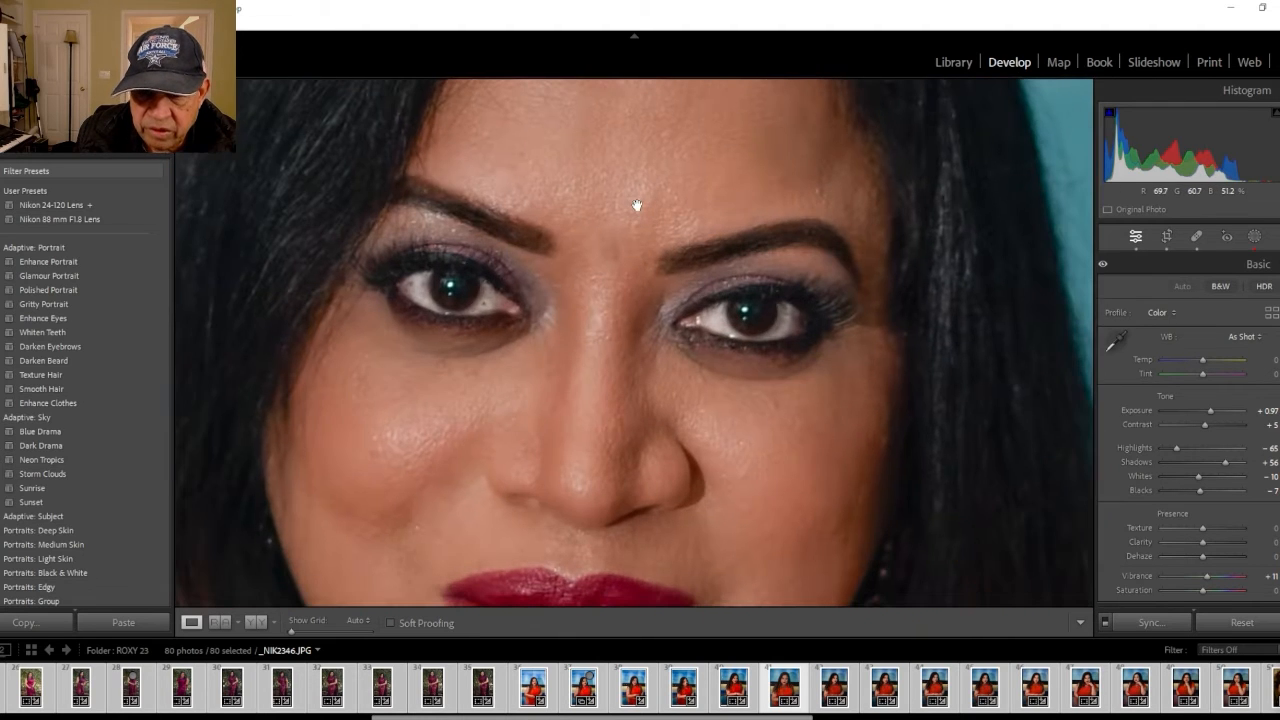
left_click_drag(703, 194, 640, 411)
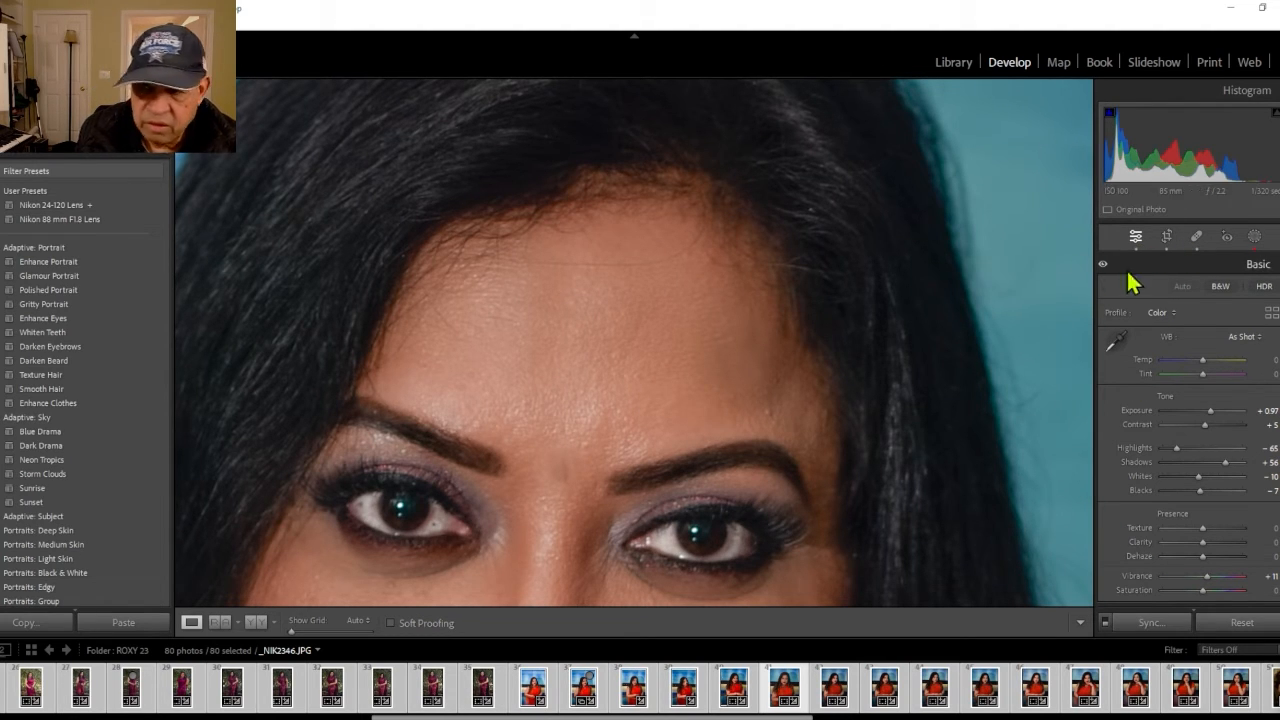
left_click(1256, 240)
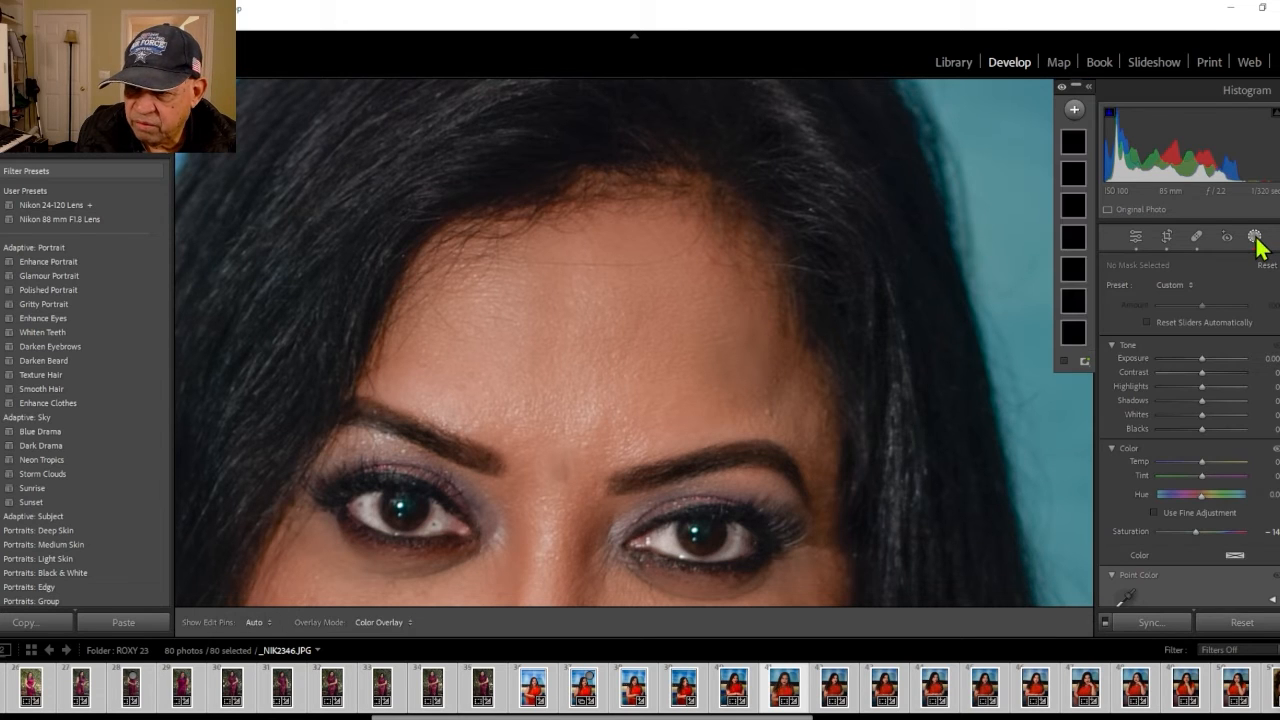
left_click(1072, 333)
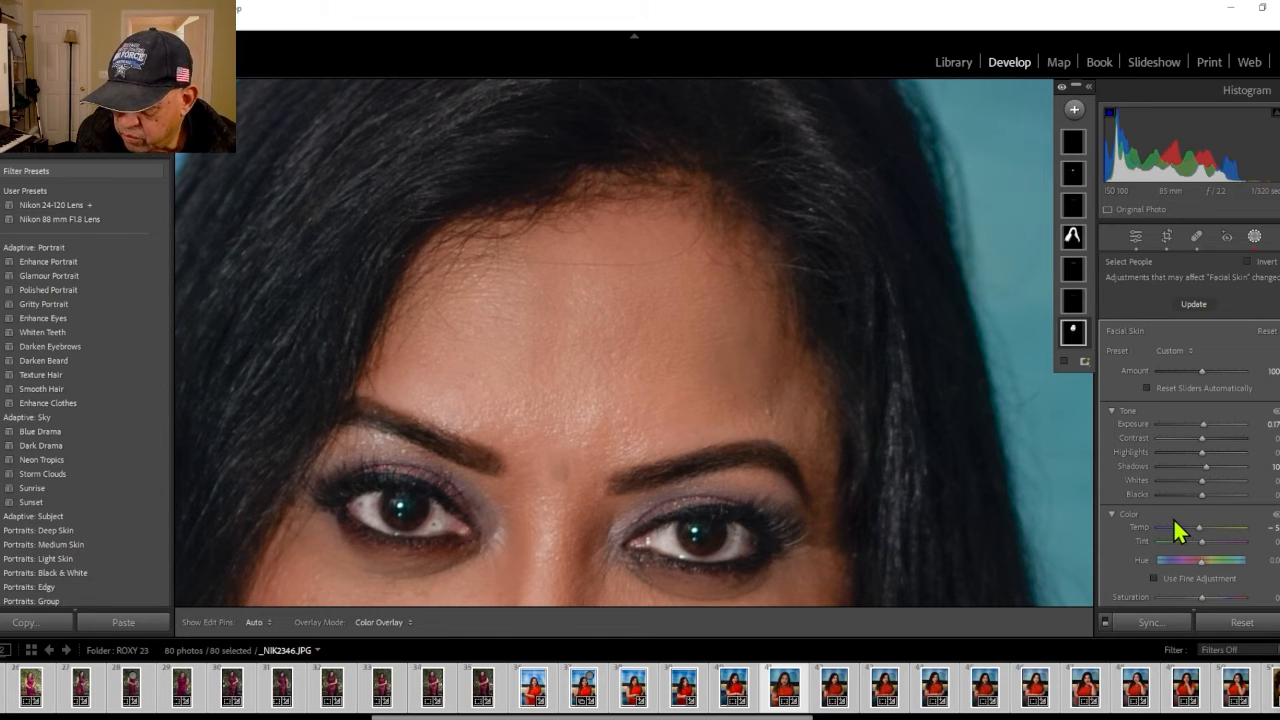
scroll(1177, 530, "down", 8)
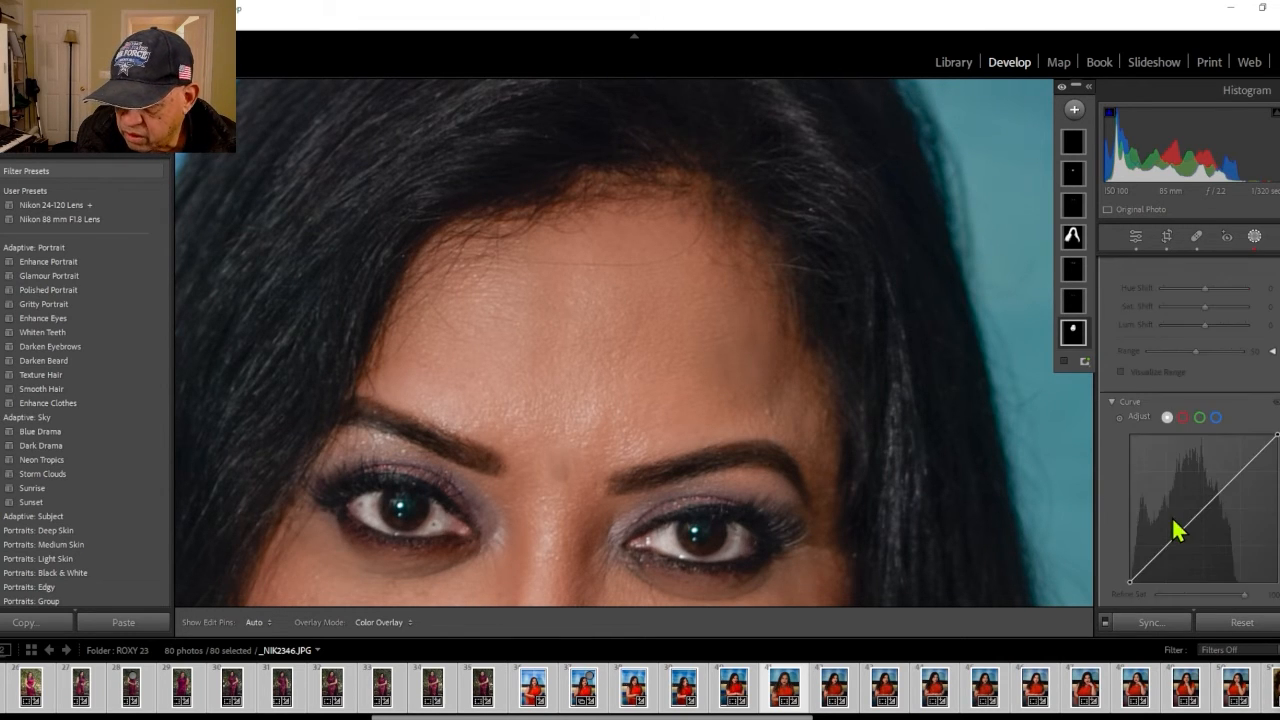
scroll(1176, 530, "down", 5)
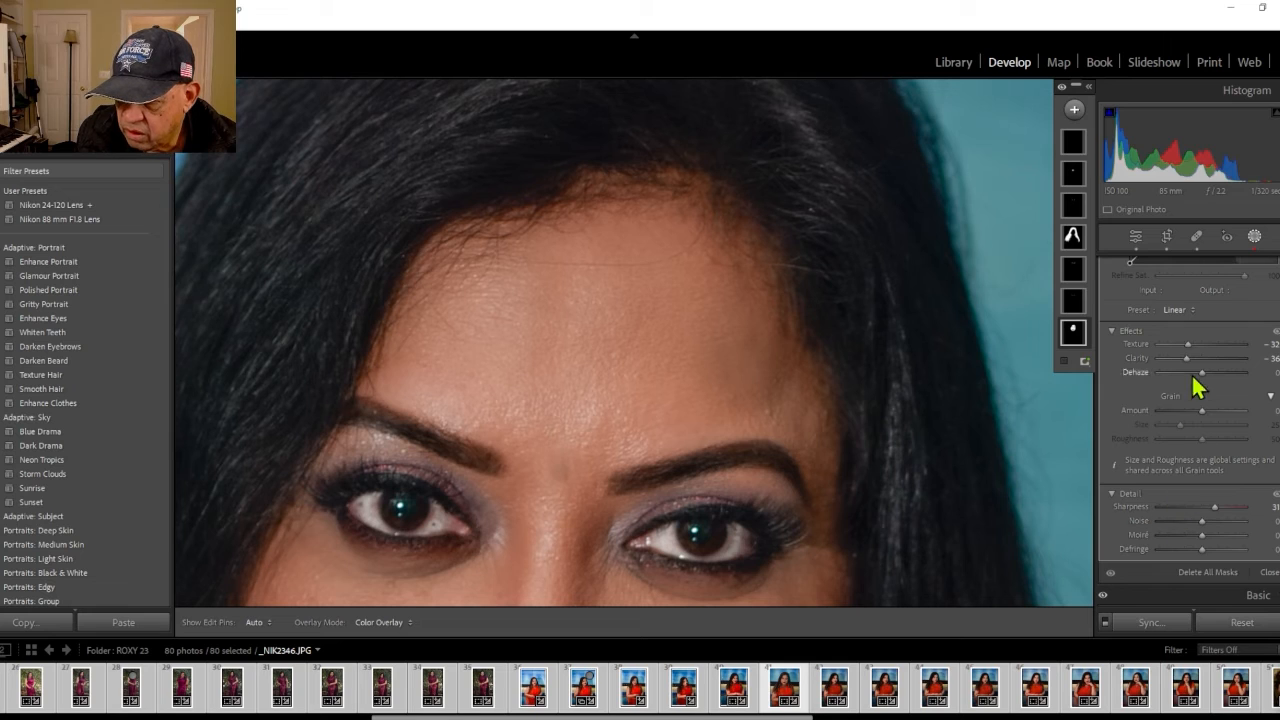
mouse_move(1187, 359)
left_mouse_down()
mouse_move(1175, 360)
mouse_move(1176, 381)
mouse_move(1188, 344)
mouse_move(1175, 353)
left_mouse_up()
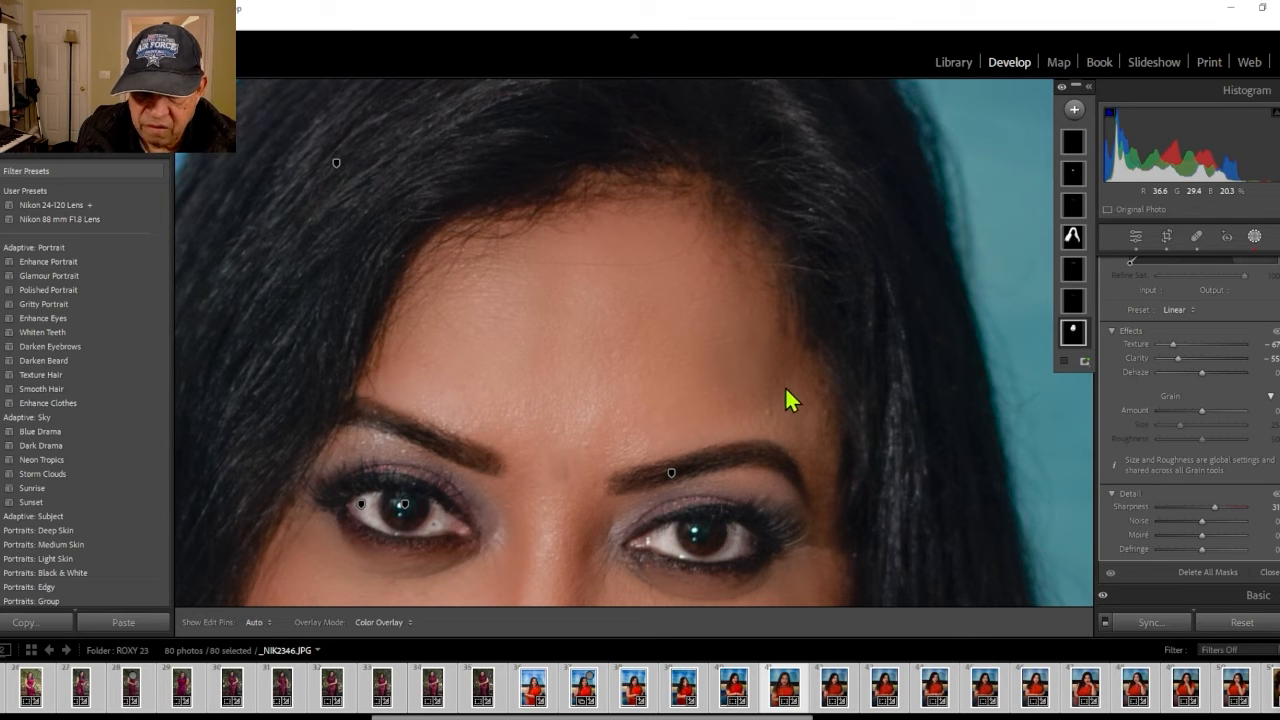
Examine the smoothed facial skin close up and compare the full portrait with its unedited version
left_click_drag(786, 386, 762, 46)
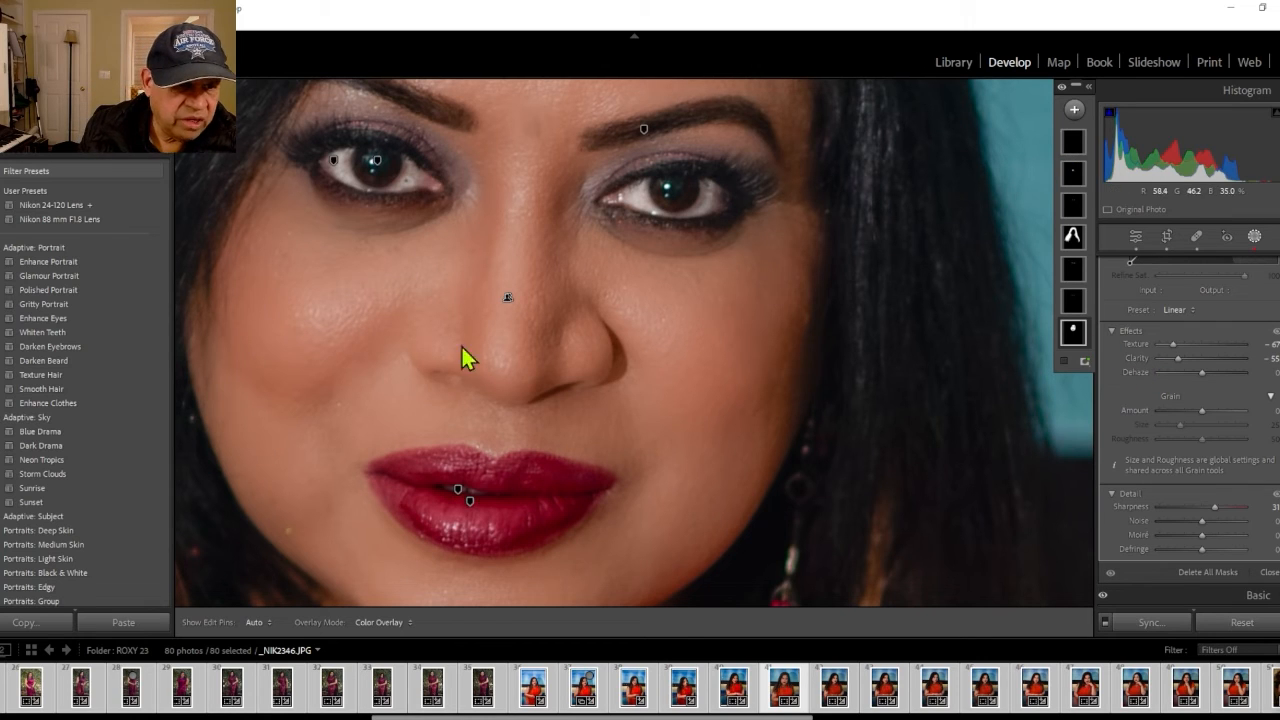
left_click(70, 279)
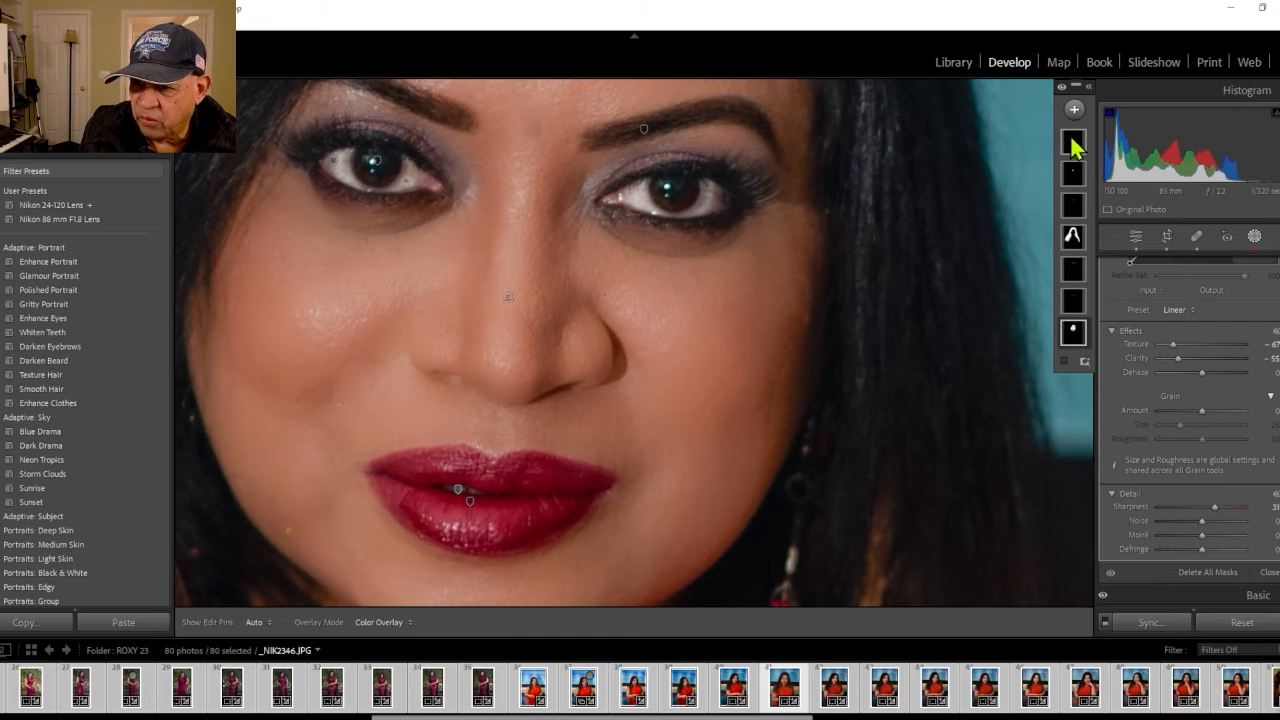
left_click(1135, 245)
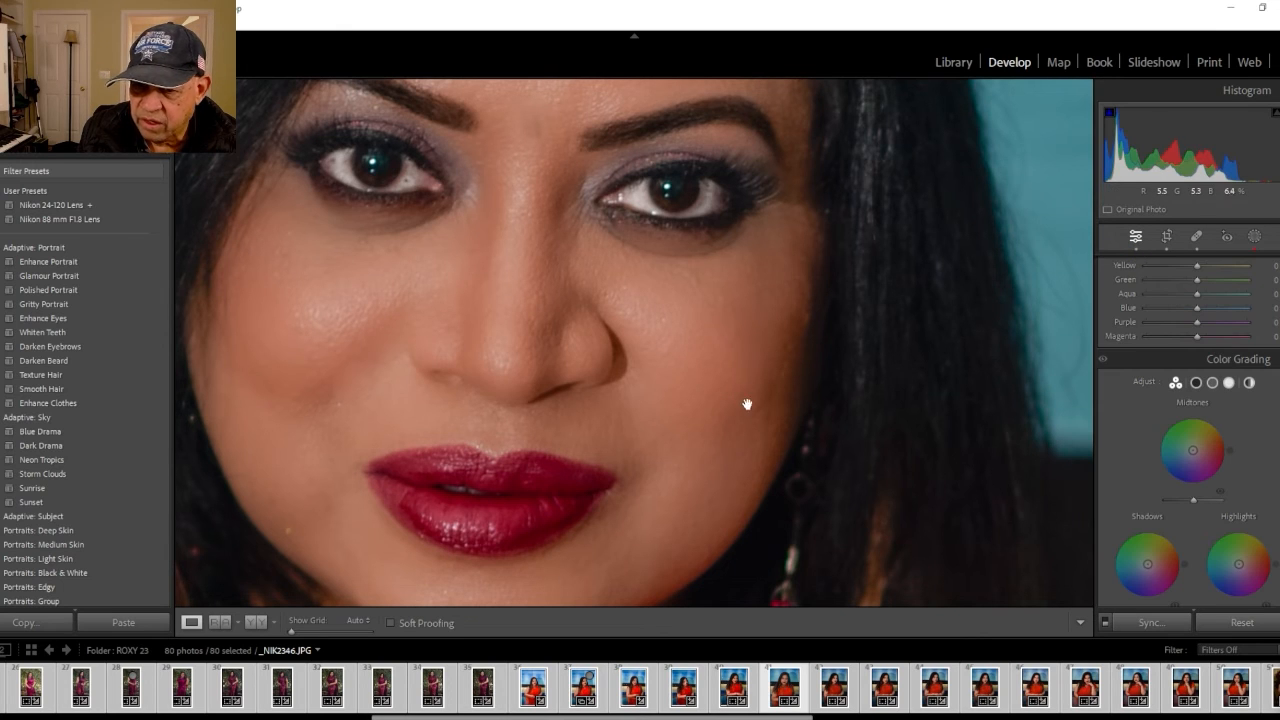
left_click(746, 403)
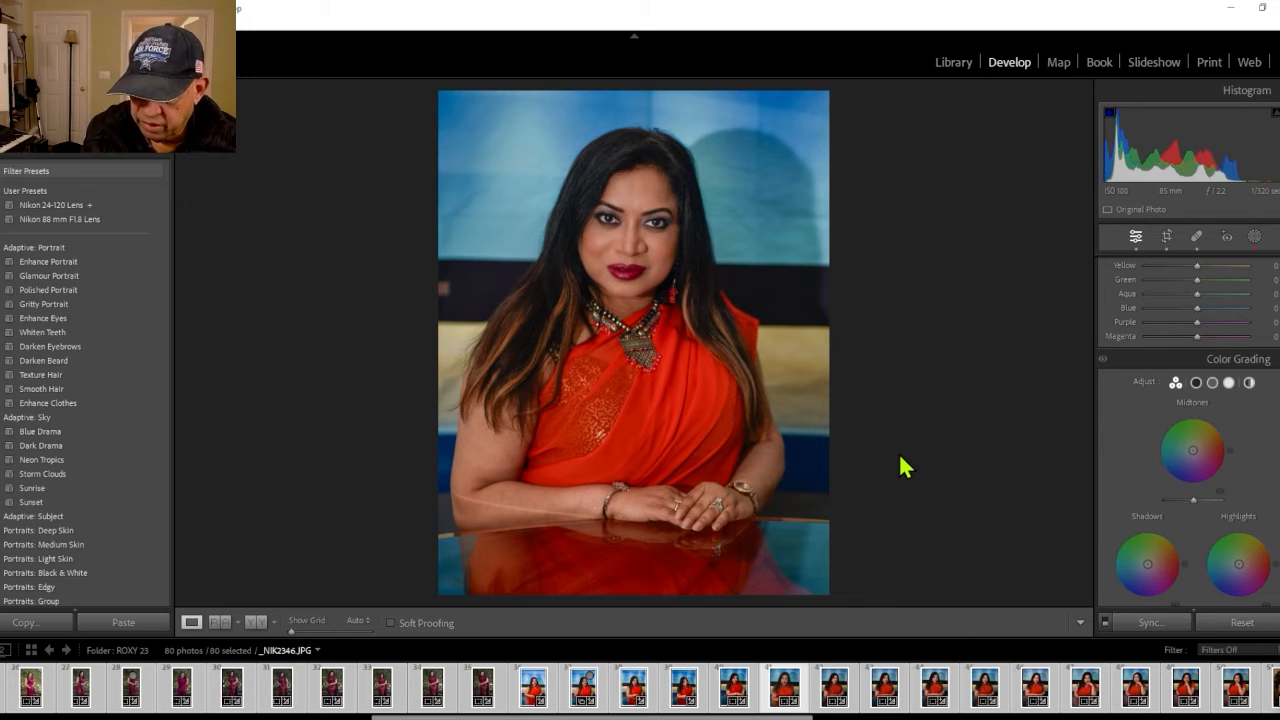
key("backslash")
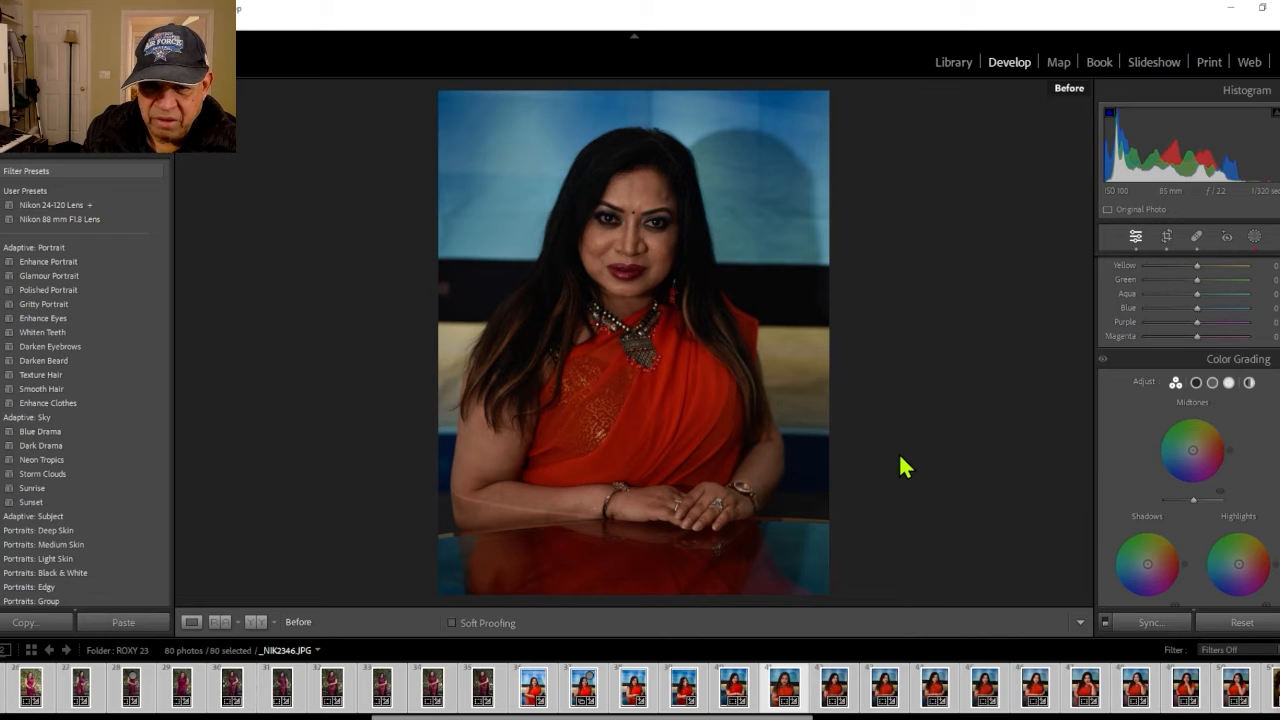
key("backslash")
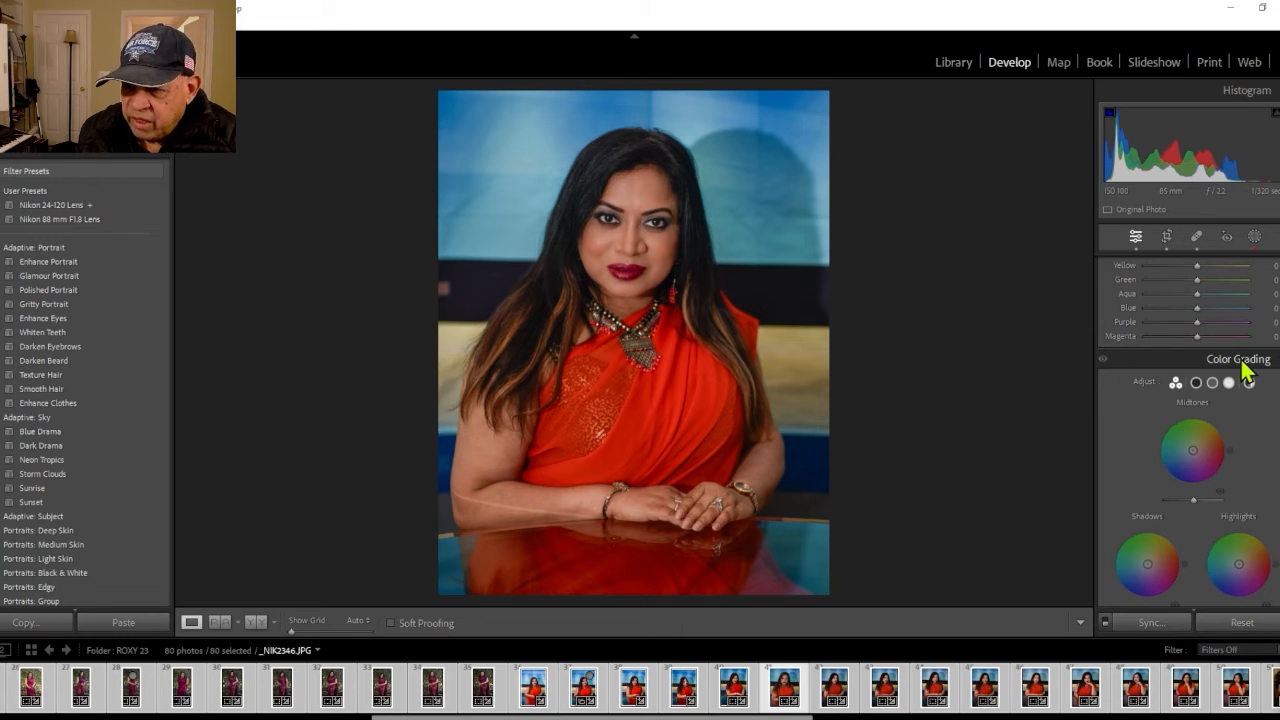
Create a Select People mask for Person 1 that covers only the Clothes
left_click(1254, 237)
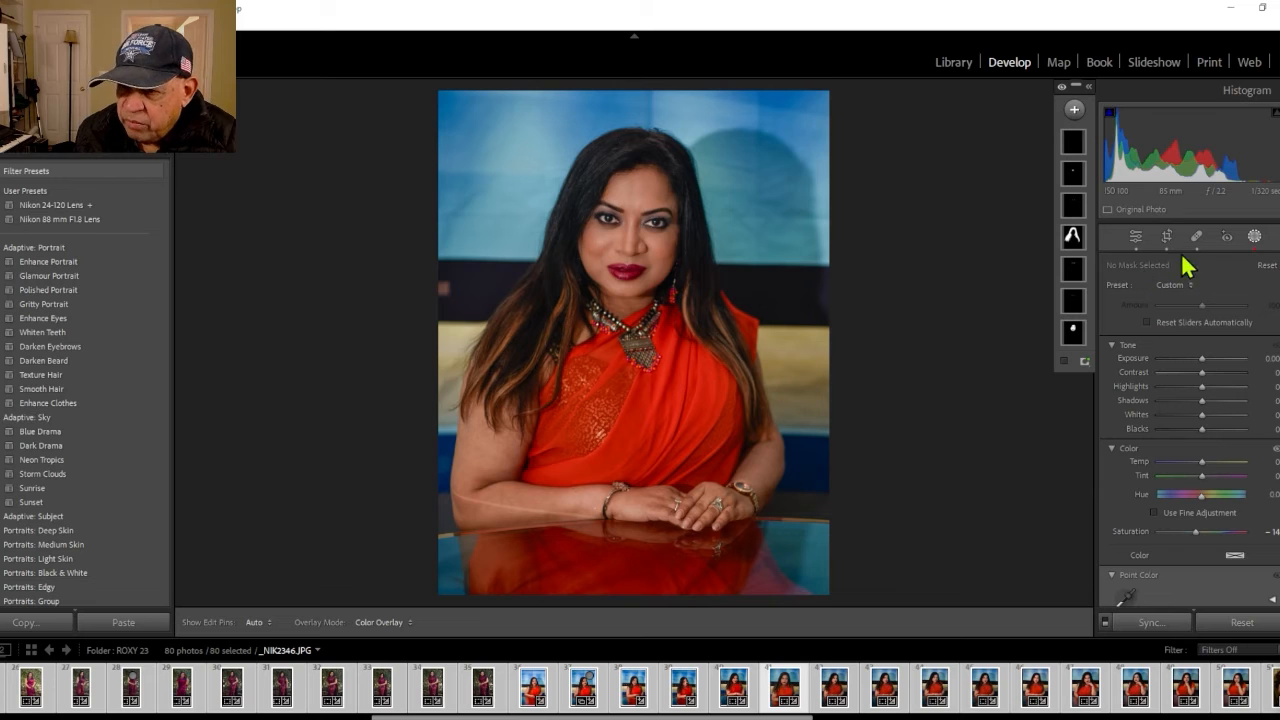
left_click(1074, 110)
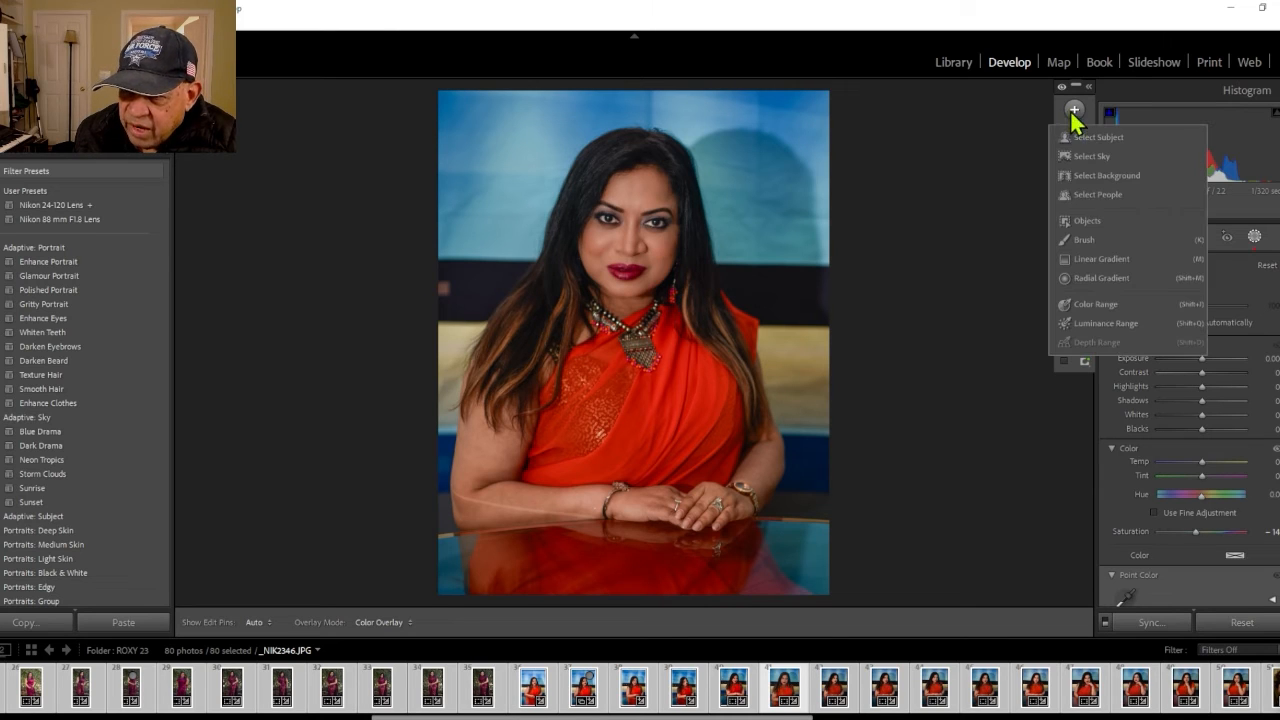
left_click(1097, 200)
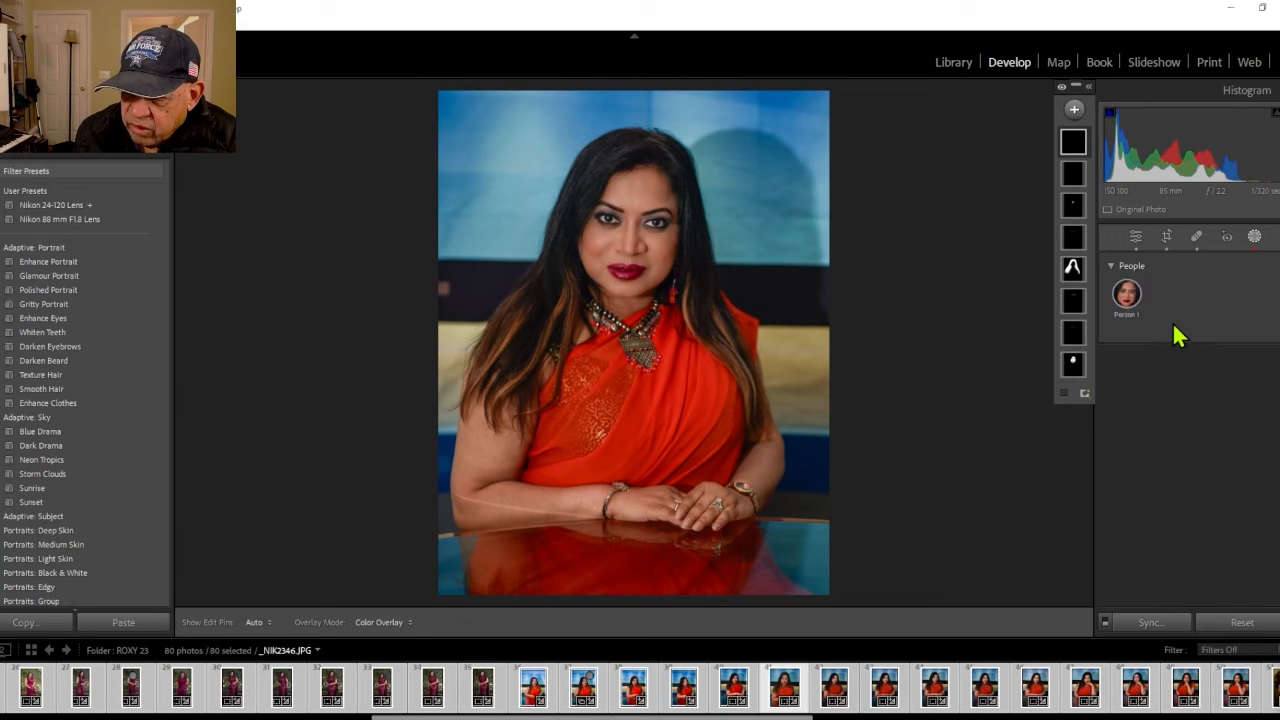
left_click(1128, 298)
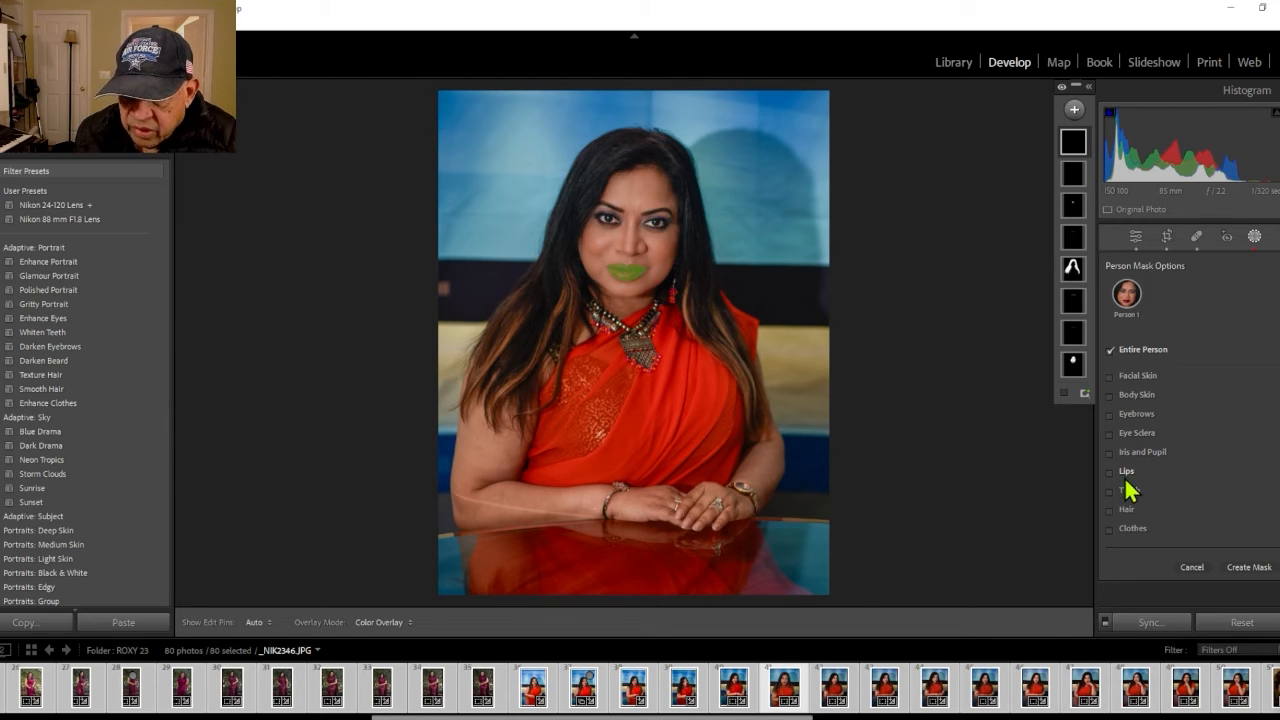
left_click(1110, 529)
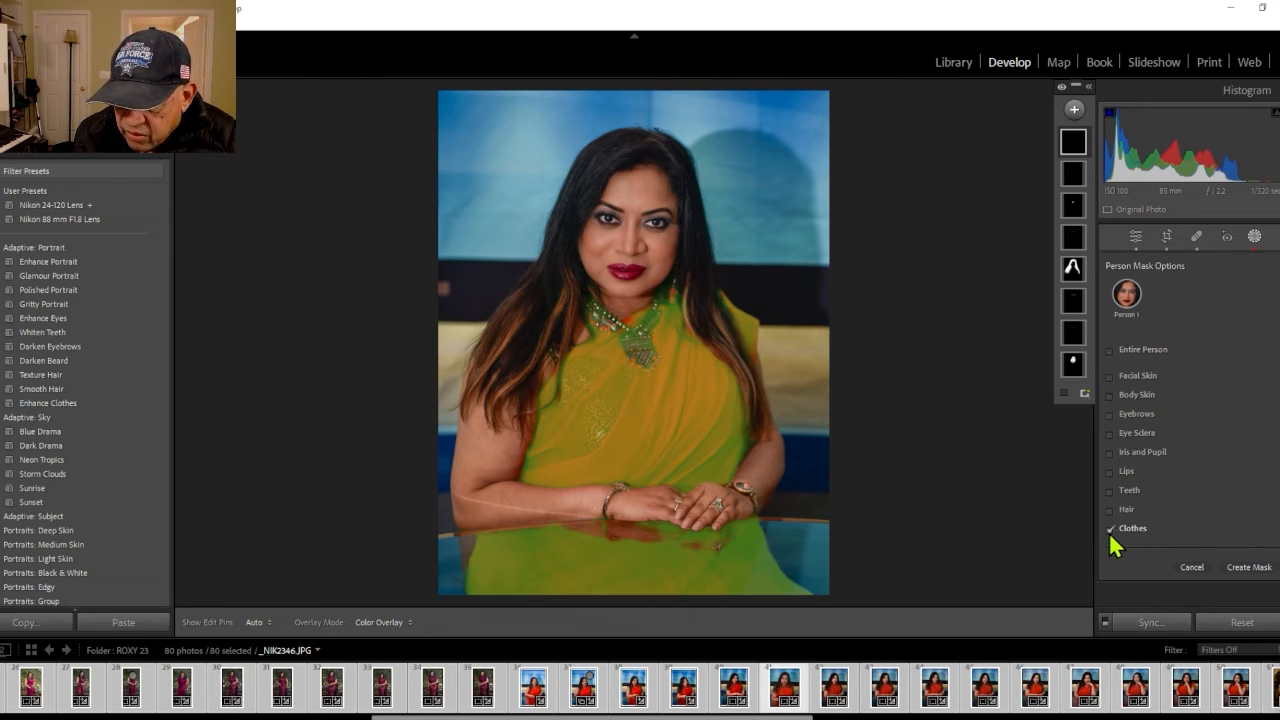
left_click(1250, 568)
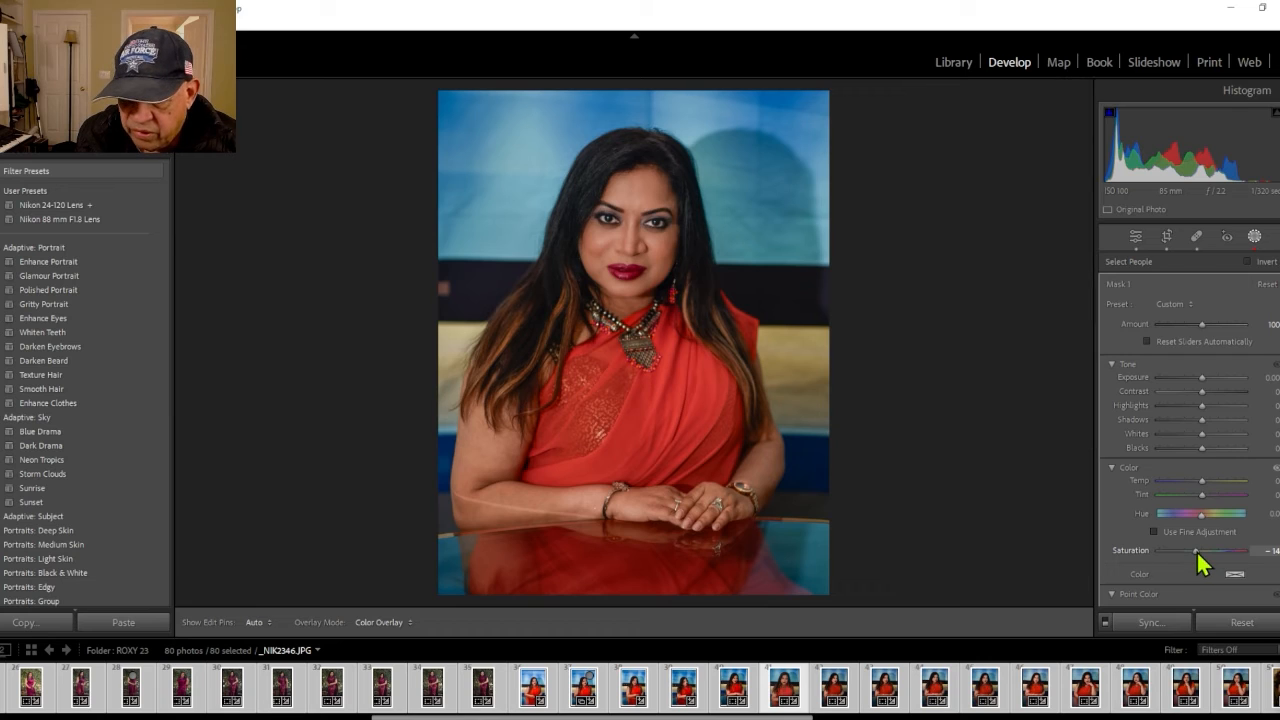
Set the clothes mask's Saturation to 36 and compare the portrait with its unedited version
mouse_move(1199, 552)
left_mouse_down()
mouse_move(1210, 551)
mouse_move(1181, 553)
left_mouse_up()
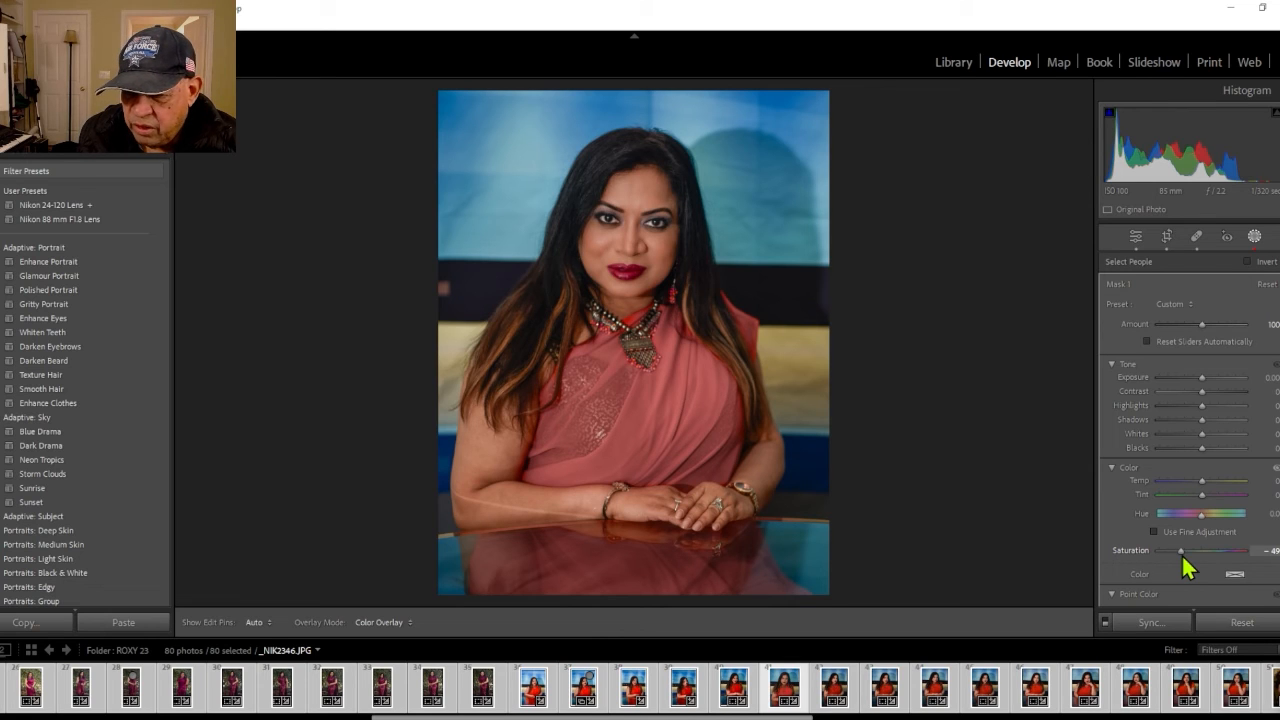
left_click_drag(1179, 557, 1207, 550)
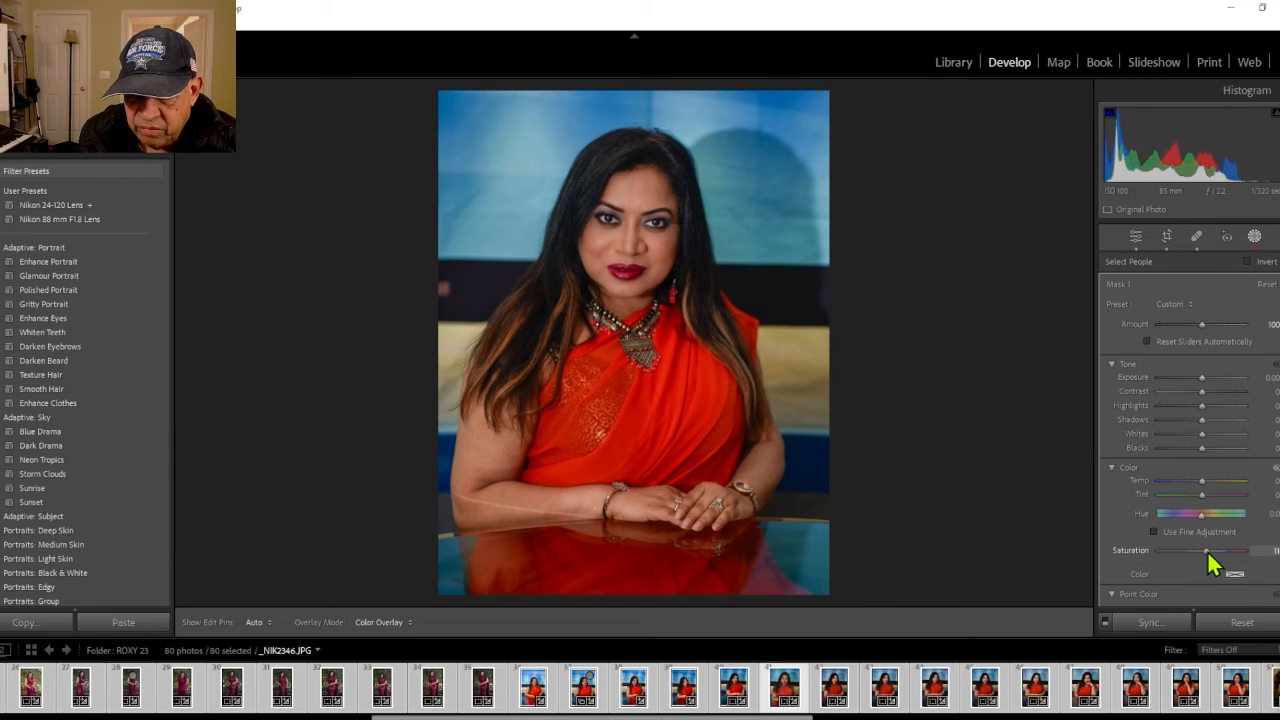
double_click(1206, 551)
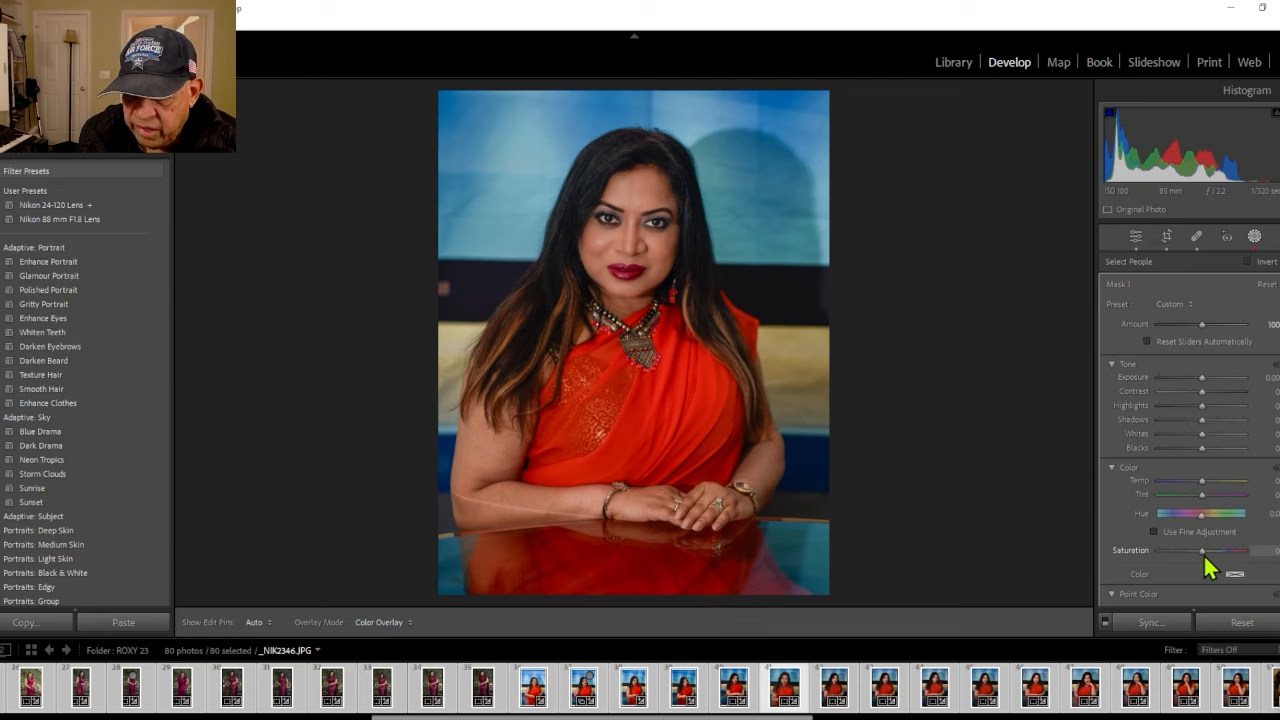
left_click_drag(1204, 556, 1220, 555)
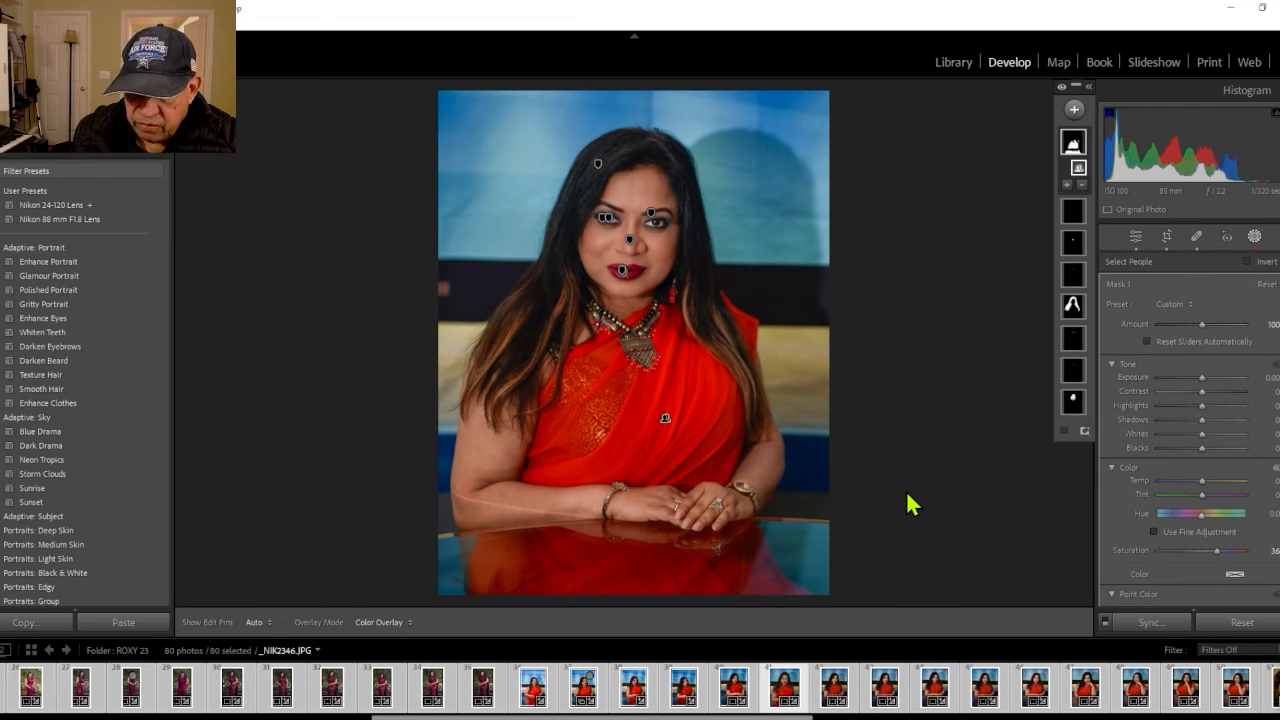
left_click(1133, 244)
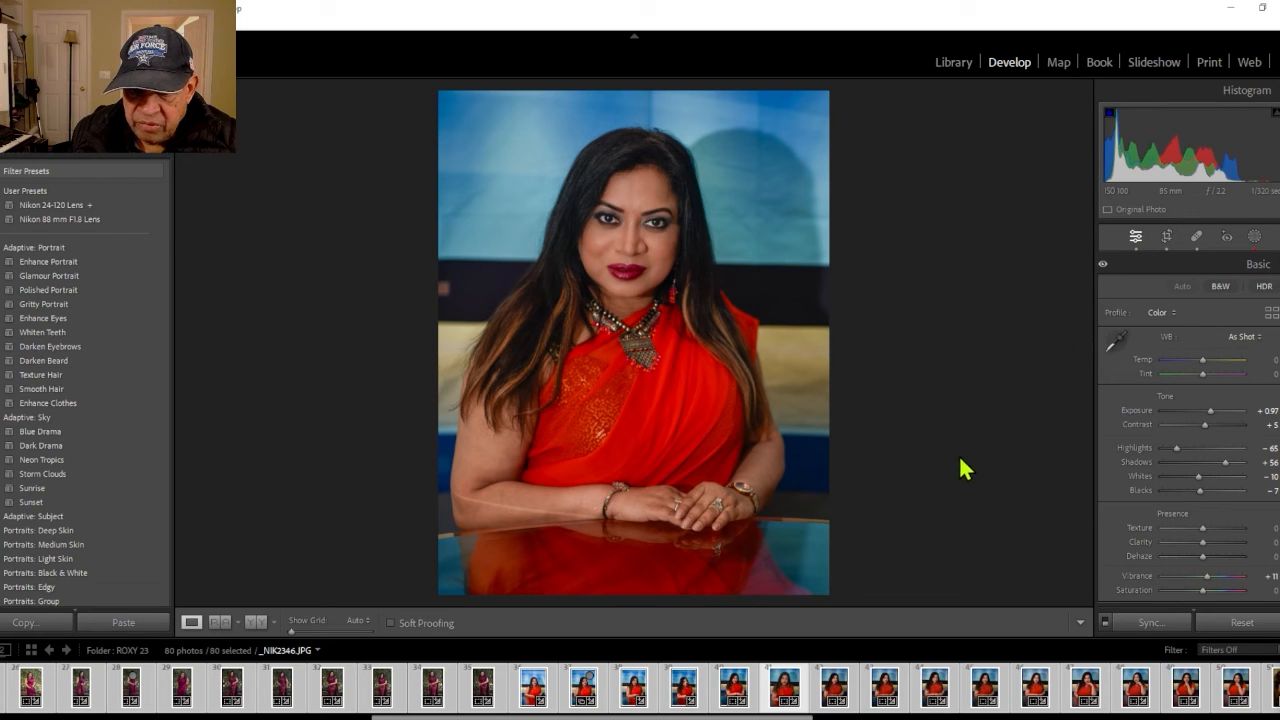
key("backslash")
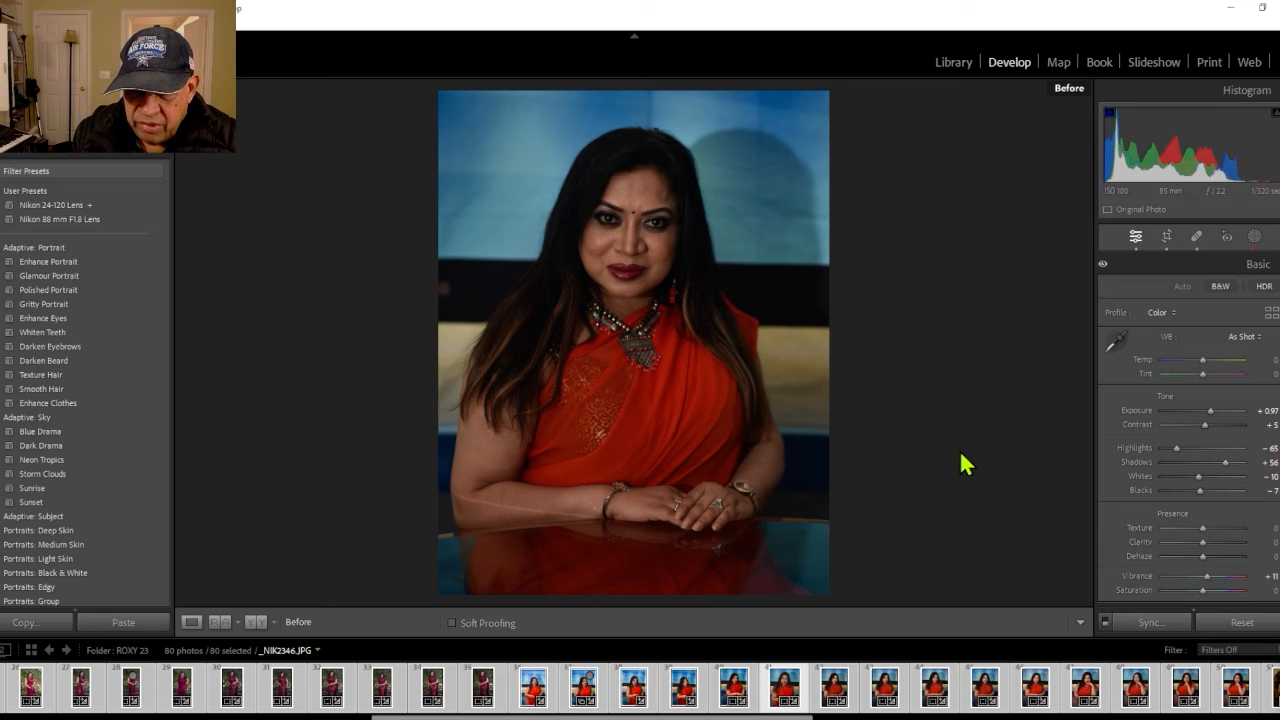
key("backslash")
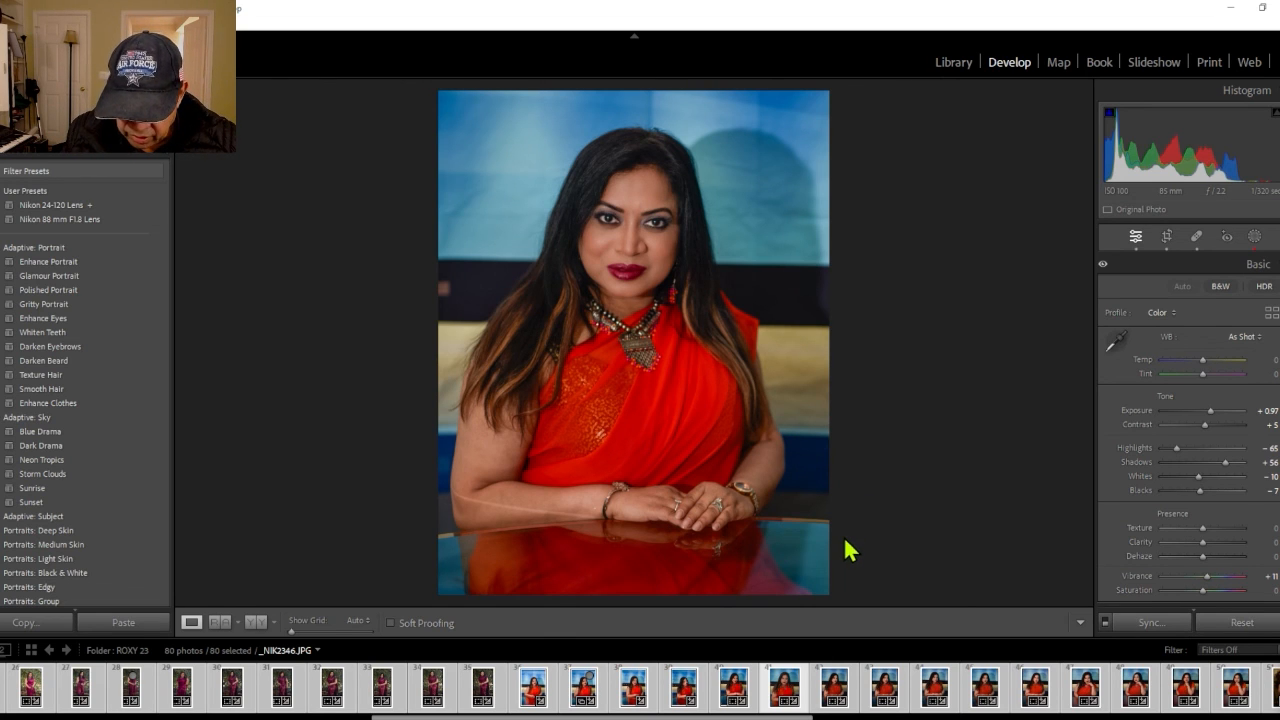
Select only the edited portrait _NIK2346.JPG and copy its develop settings, including Healing, Crop and all Masking entries
left_click(771, 697)
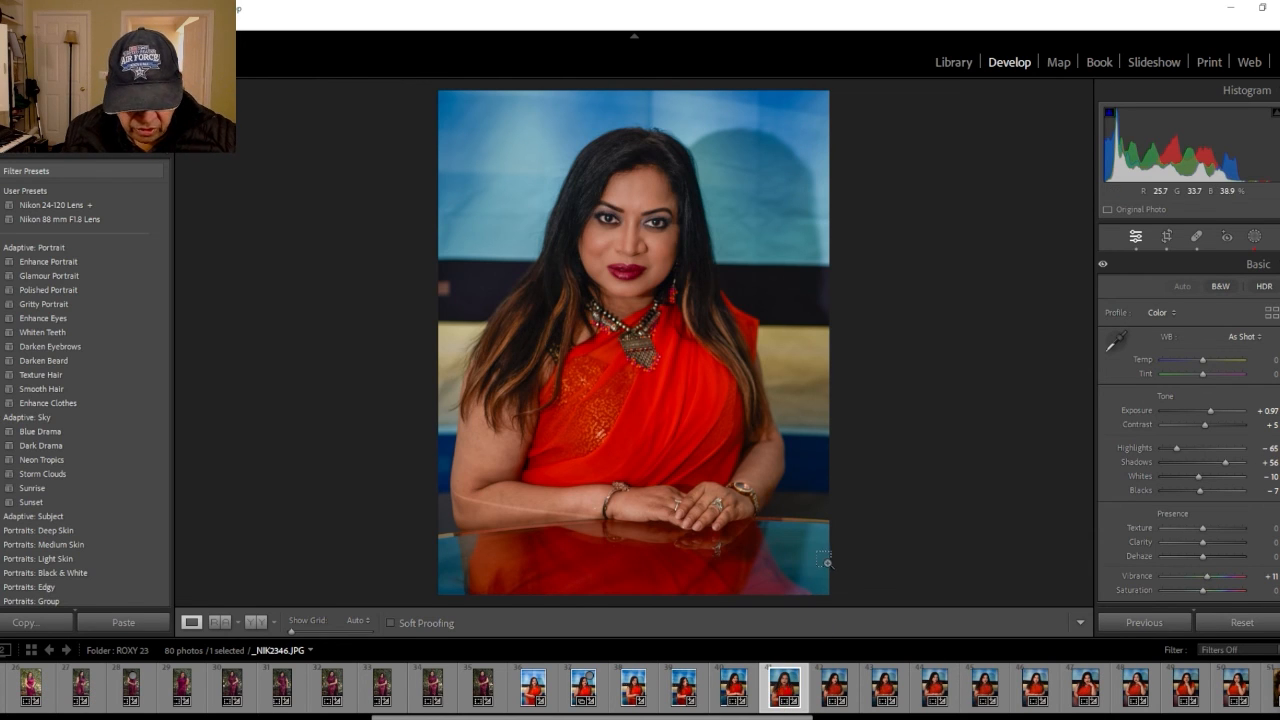
key("ctrl+shift+c")
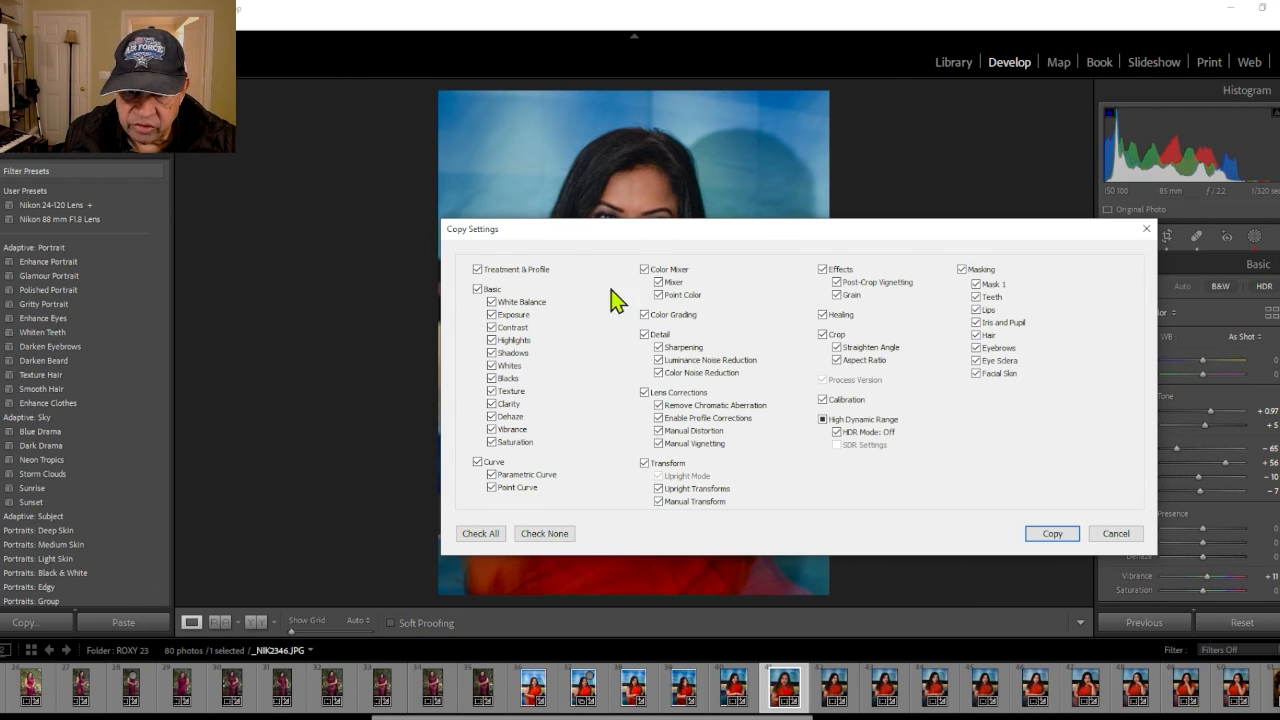
left_click(1045, 535)
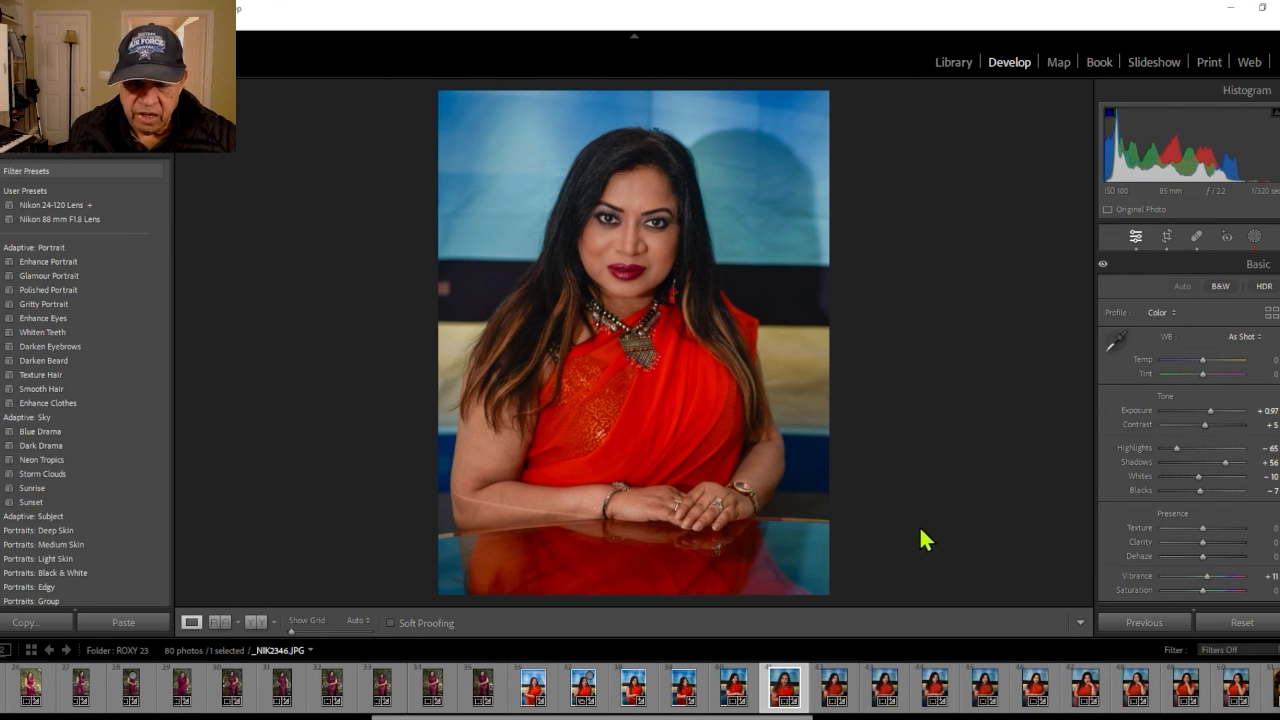
Reset the existing edits on _NIK2351.JPG, paste the copied settings onto it and accept the pasted crop
left_click(836, 692)
left_click(1034, 692)
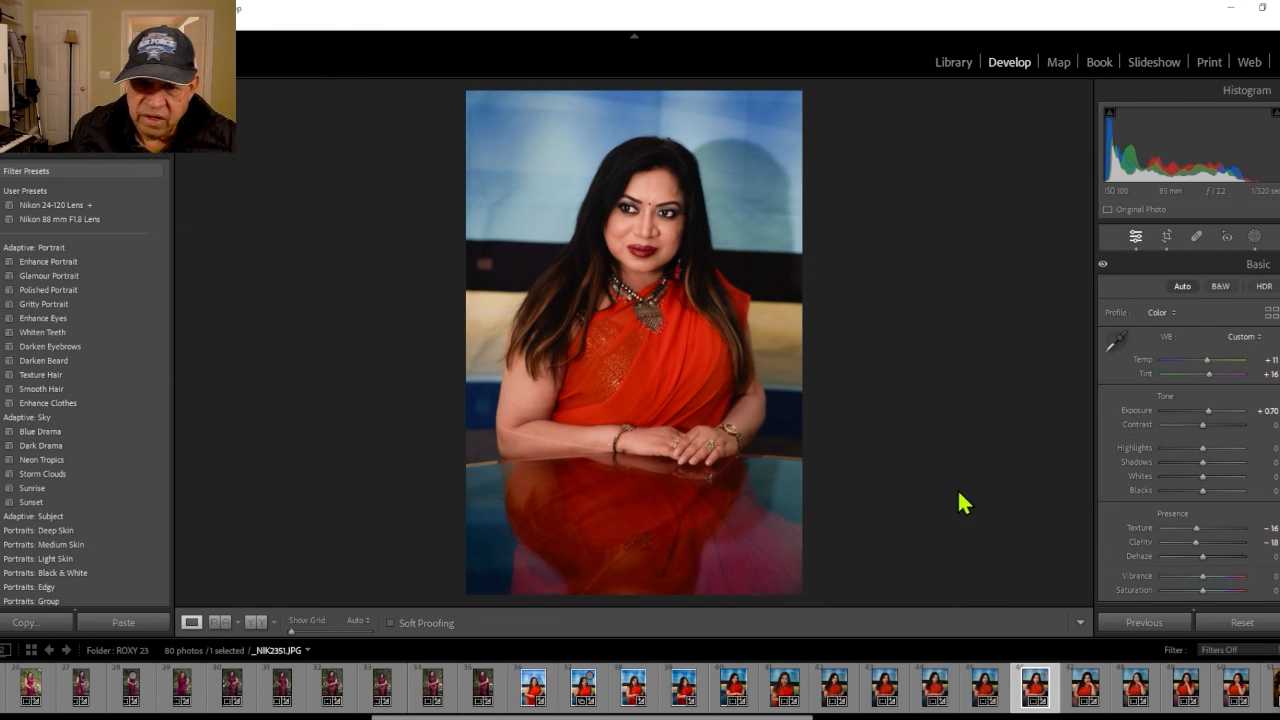
left_click(1242, 624)
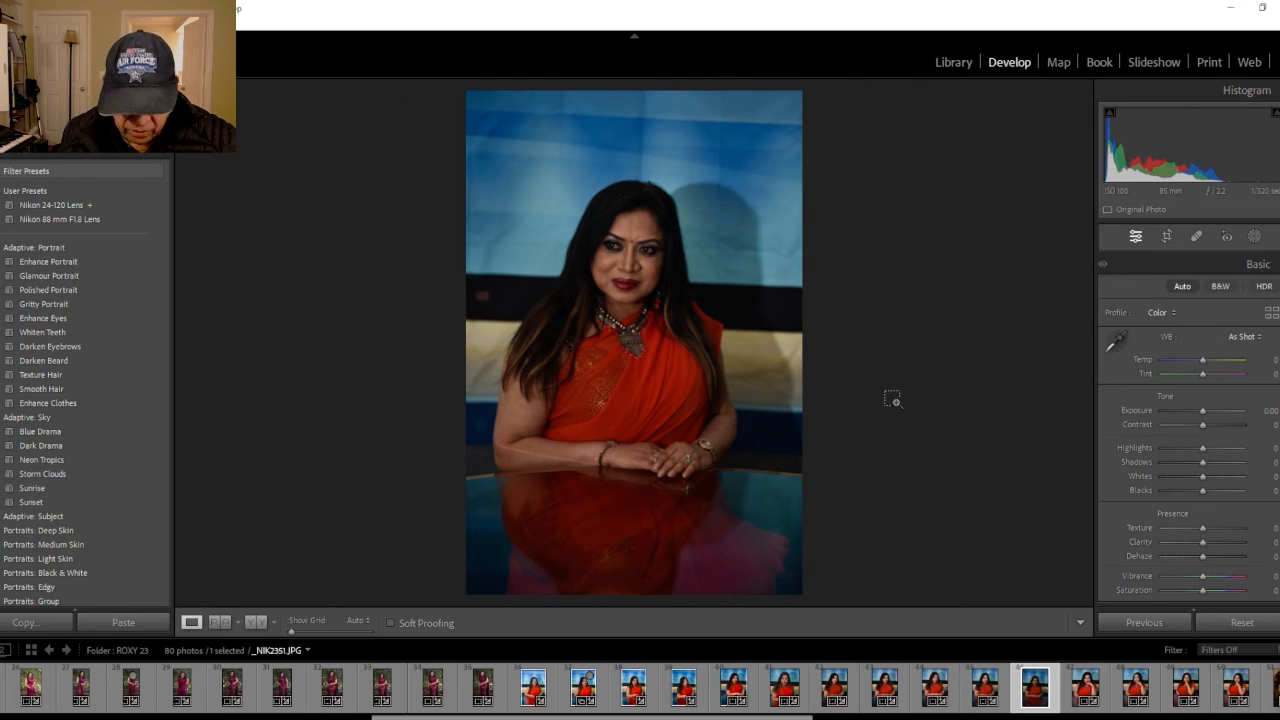
key("ctrl+shift+v")
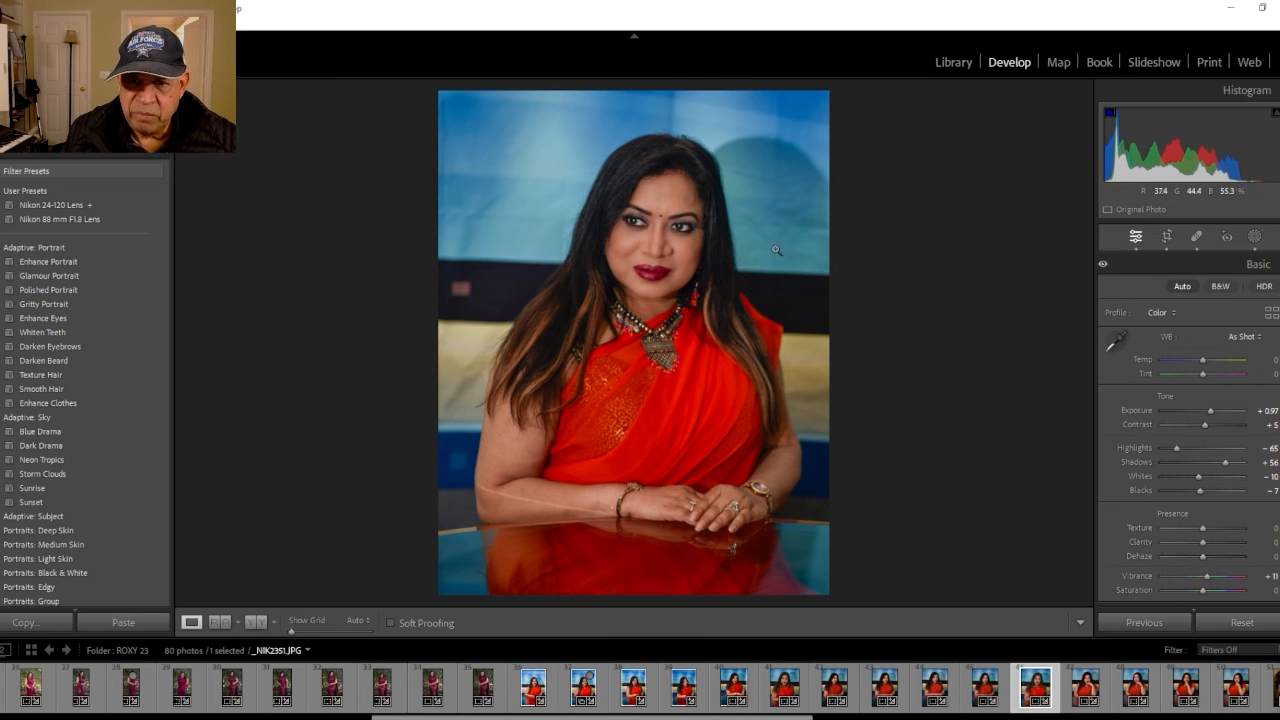
key("r")
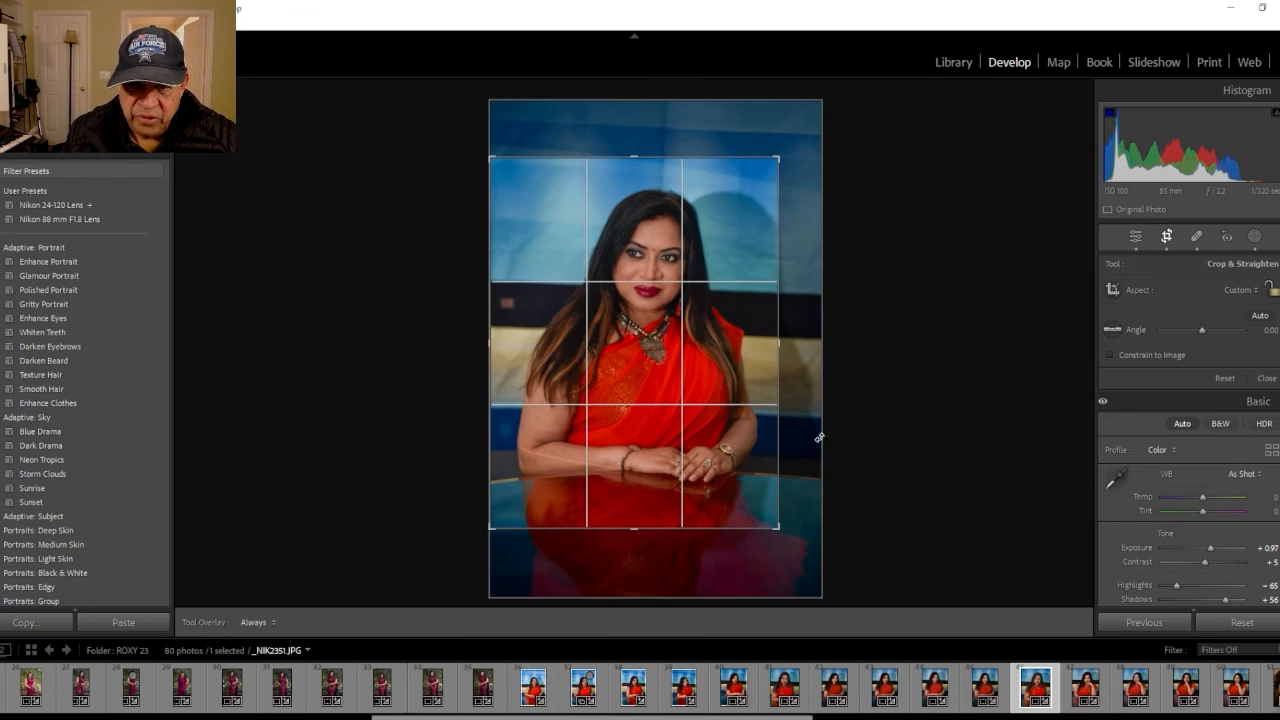
key("Return")
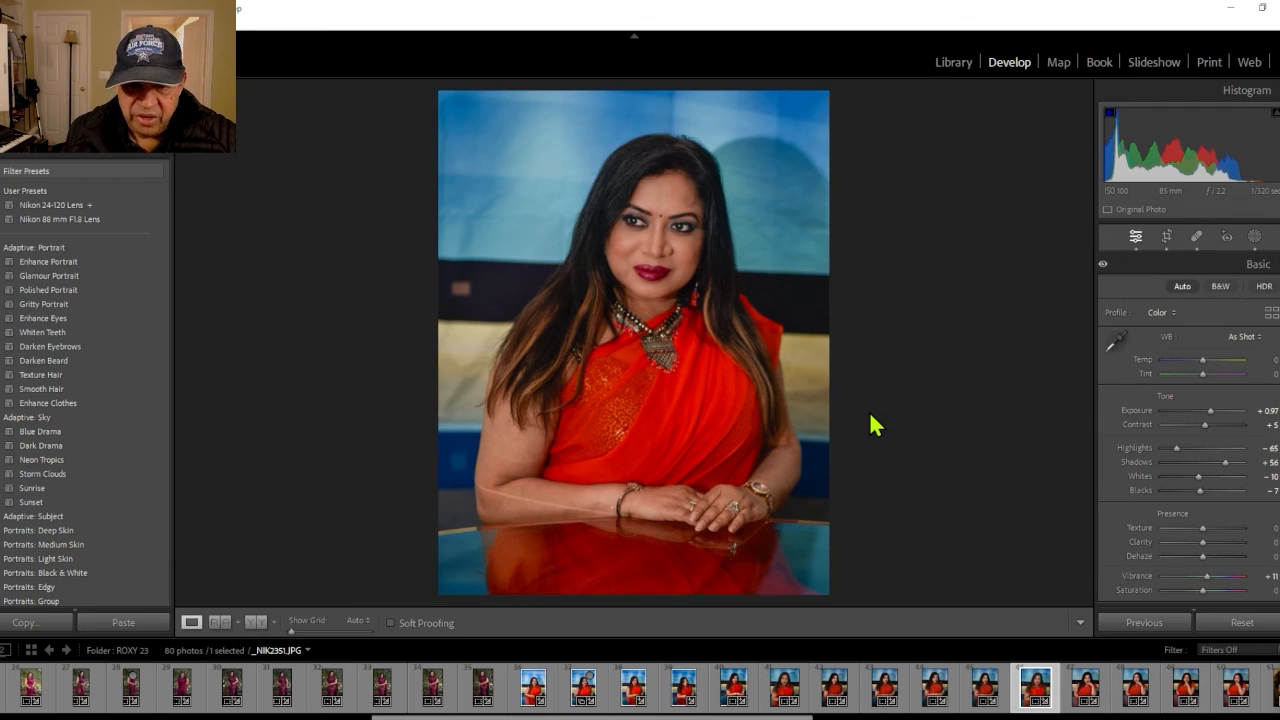